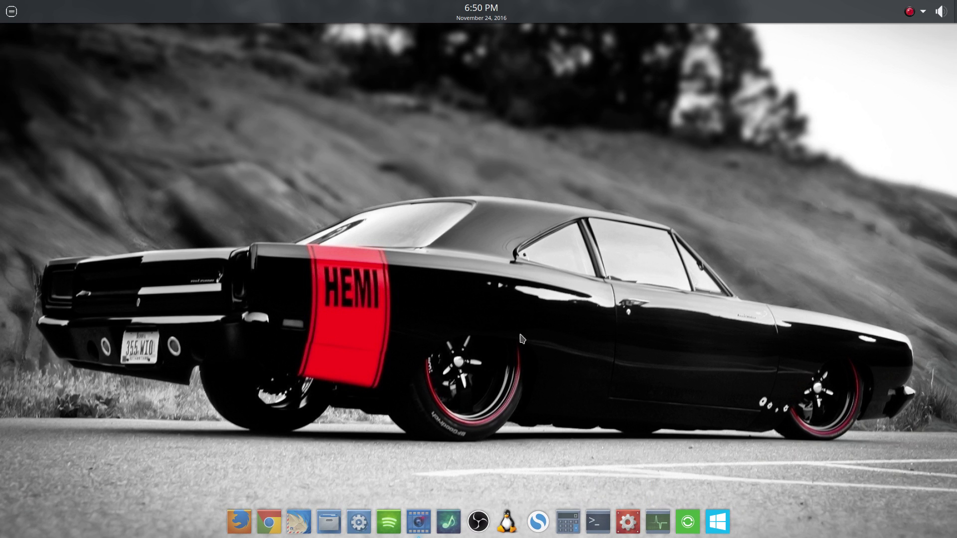
- Open the Task Switcher page under Window Management in System Settings and apply the Breeze visualization
click(629, 521)
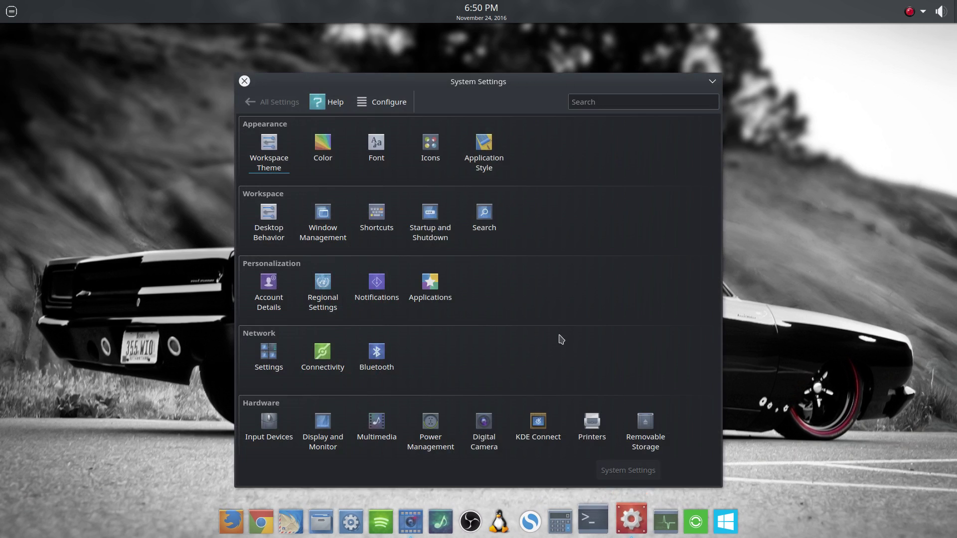
click(319, 226)
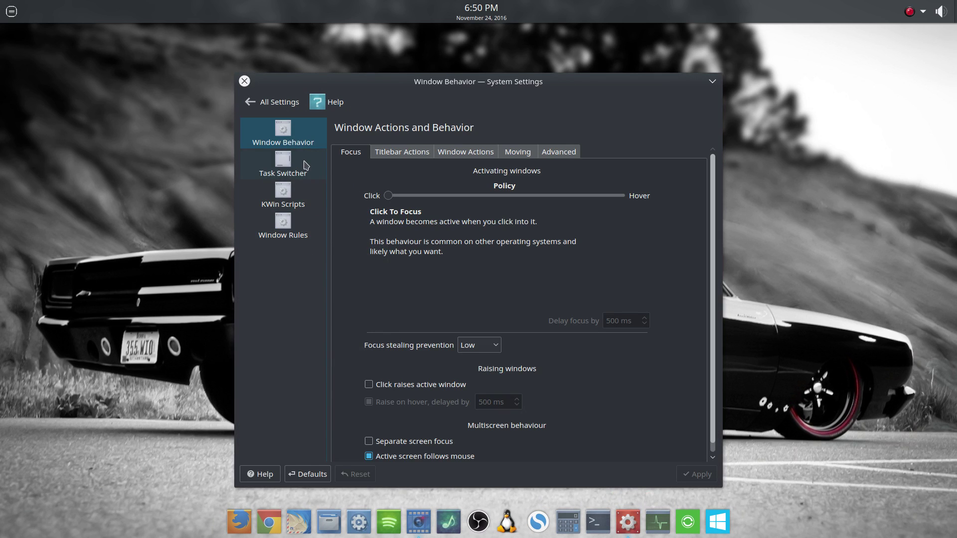
click(293, 167)
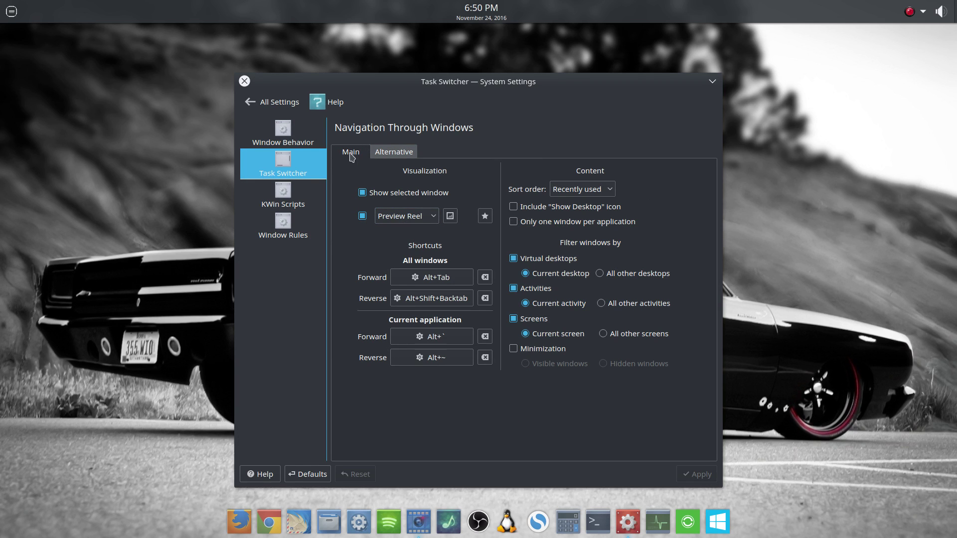
click(431, 217)
click(409, 258)
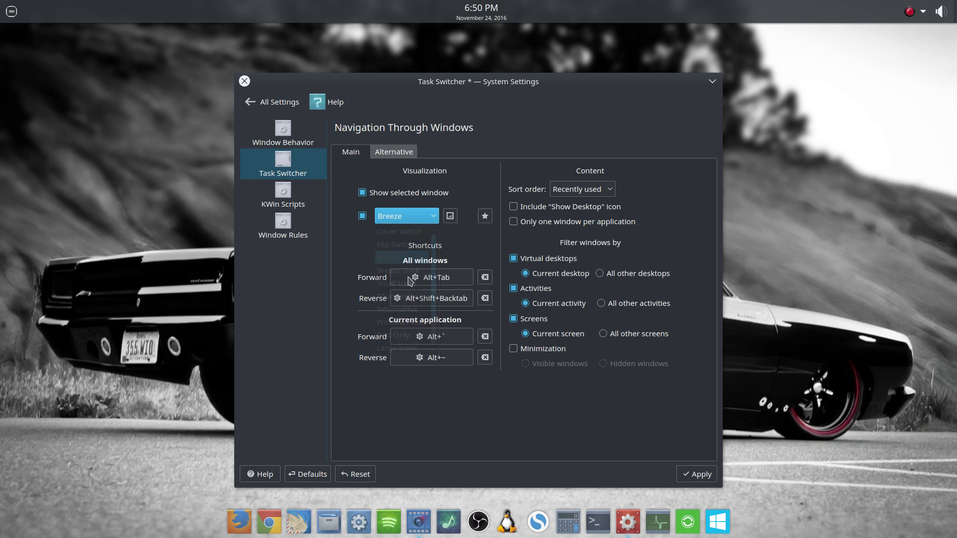
click(684, 476)
- Open a Dolphin window and a KWrite window and arrange them around the Task Switcher settings, keeping the settings in front
key(alt+Tab)
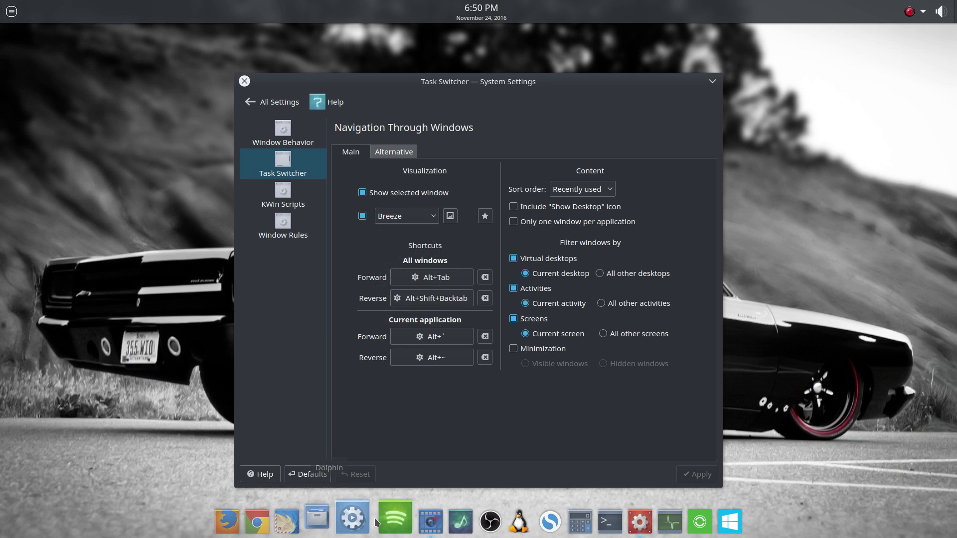
click(329, 522)
click(364, 522)
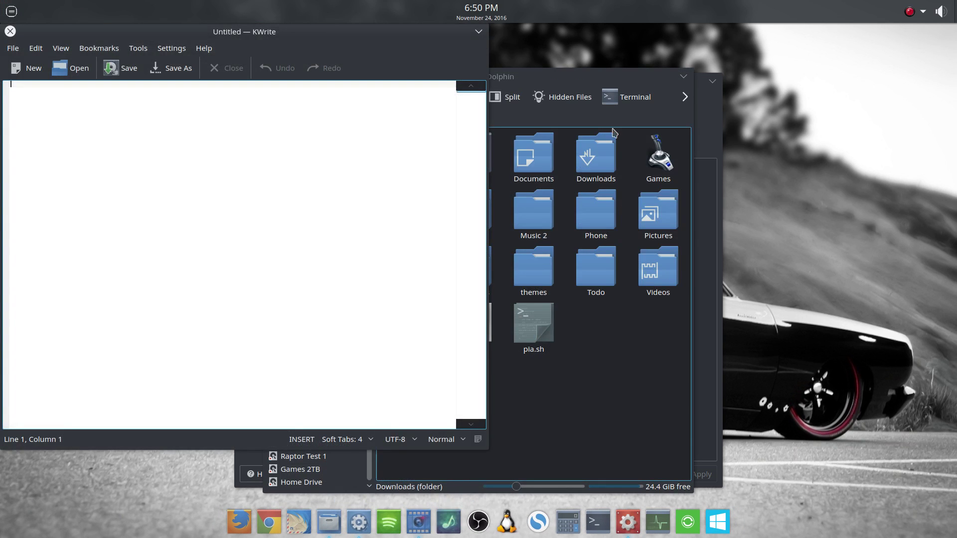
click(598, 82)
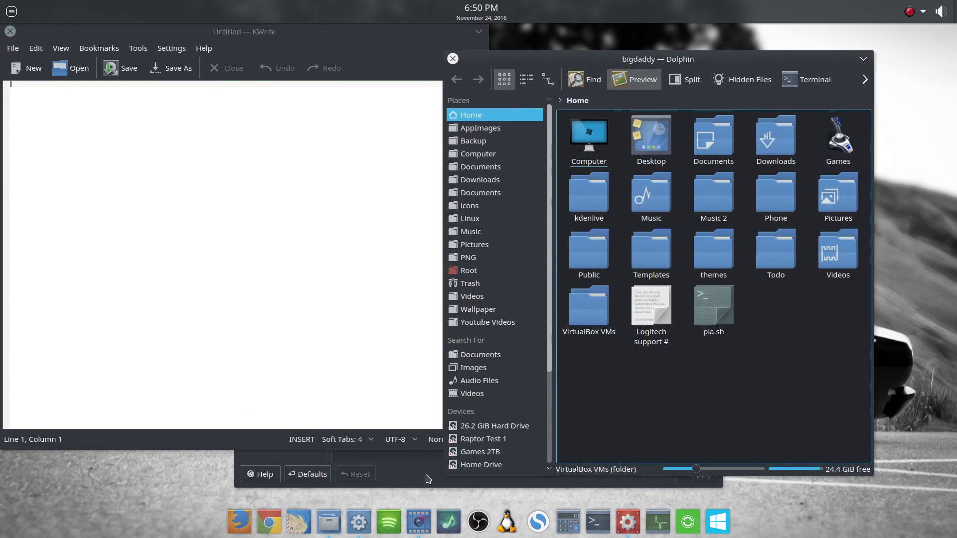
click(430, 466)
- Cycle through the open windows to see how the Breeze task switcher looks, ending on the Task Switcher settings
key(alt+Tab)
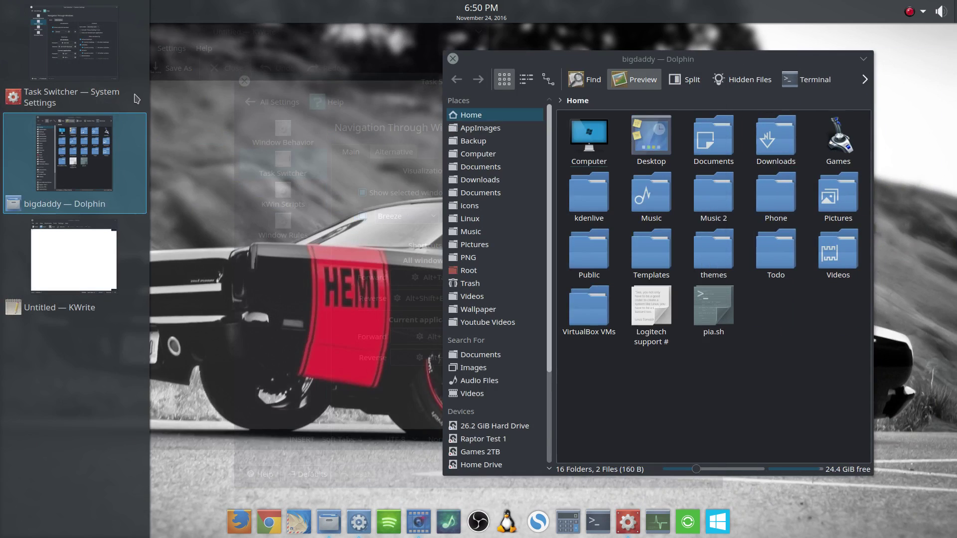
key(alt+Tab)
key(alt+Tab)
key(alt+Tab)
key(alt+Tab)
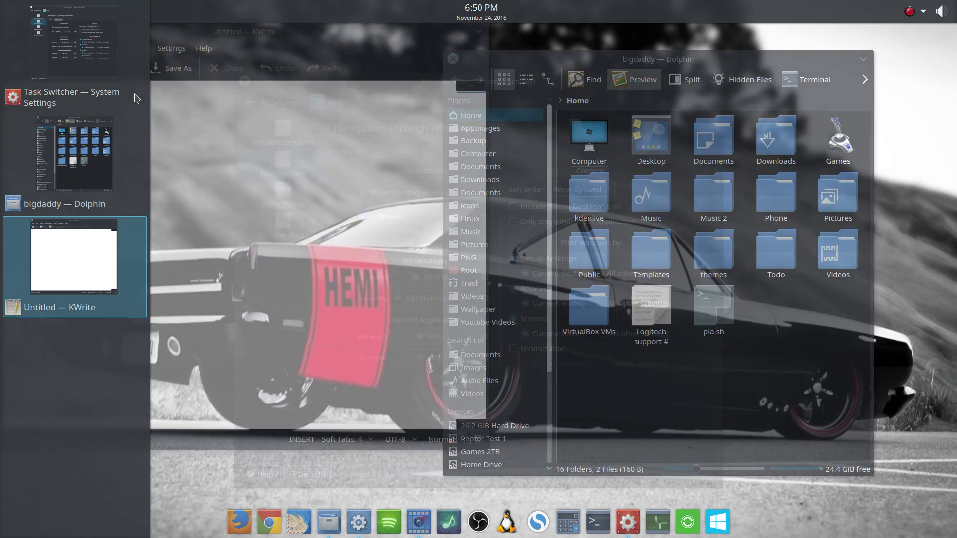
key(alt+Tab)
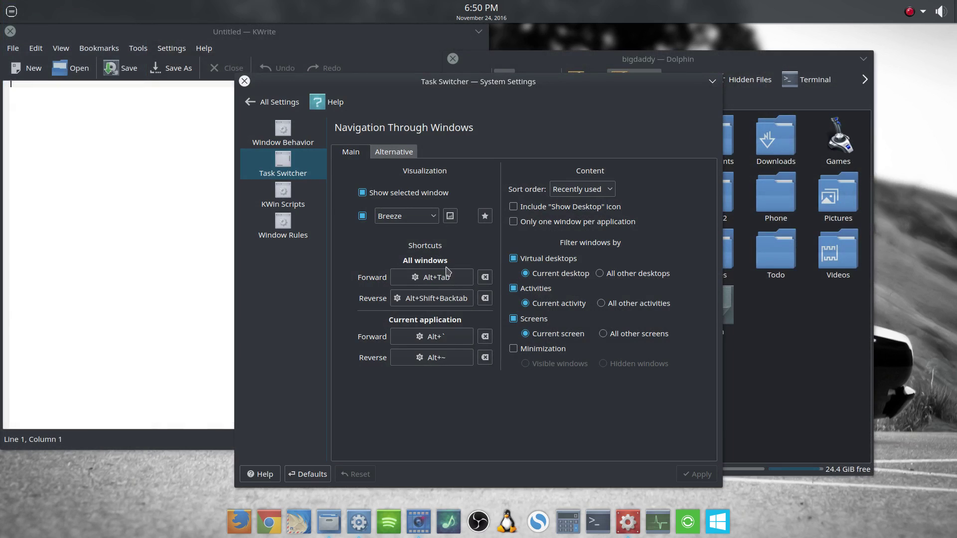
- Apply the Cover Switch visualization and try it out by cycling through the open windows
click(438, 216)
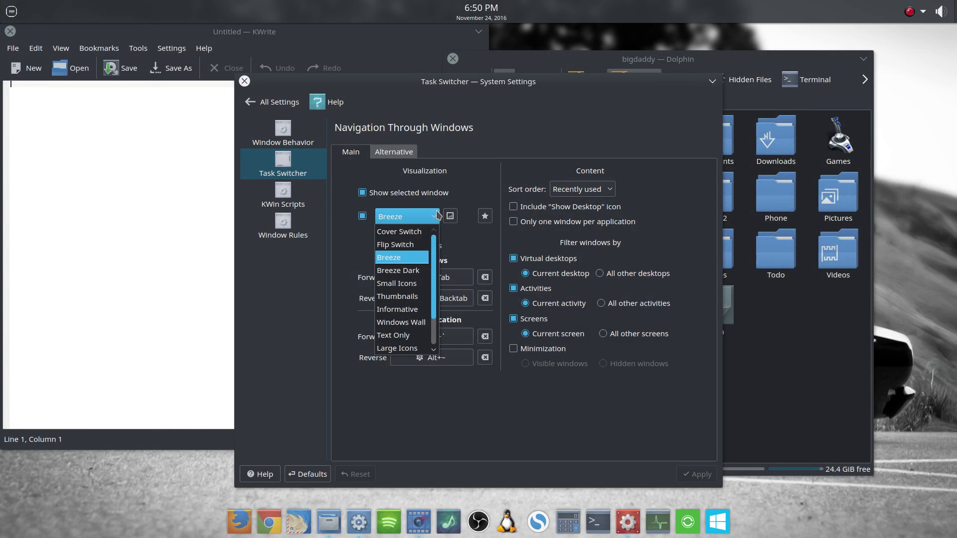
click(399, 238)
click(698, 474)
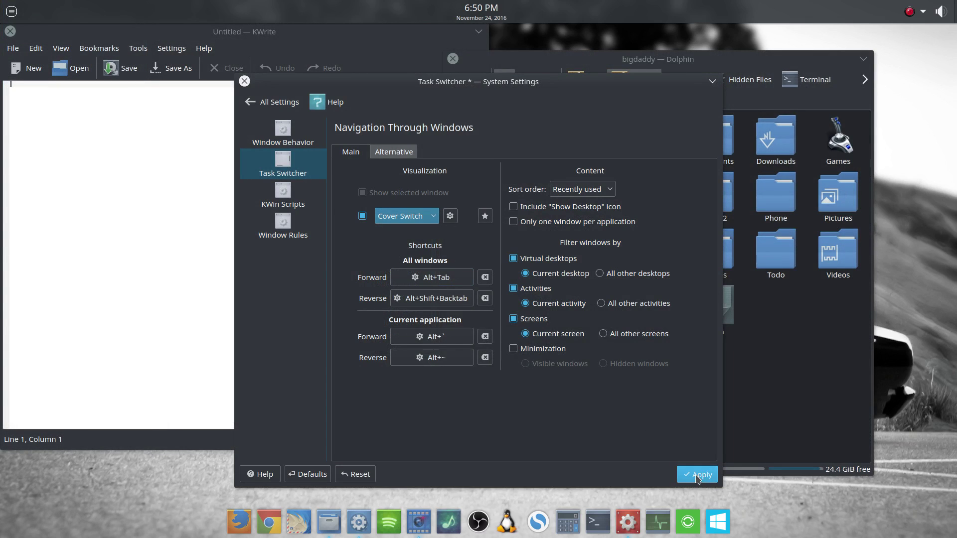
key(alt+Tab)
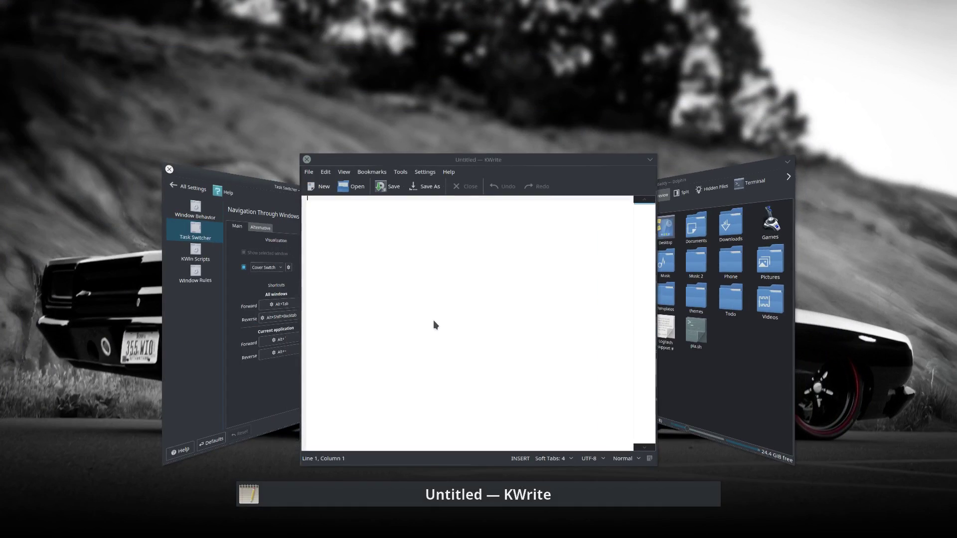
key(alt+Tab)
key(alt+Tab)
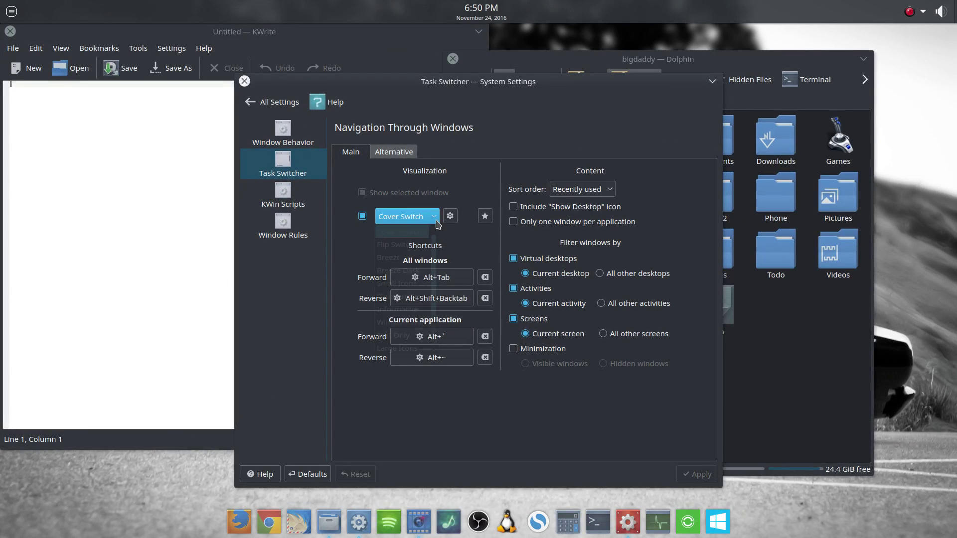
- Apply the Flip Switch visualization and try it out by cycling through the open windows
click(429, 217)
click(419, 245)
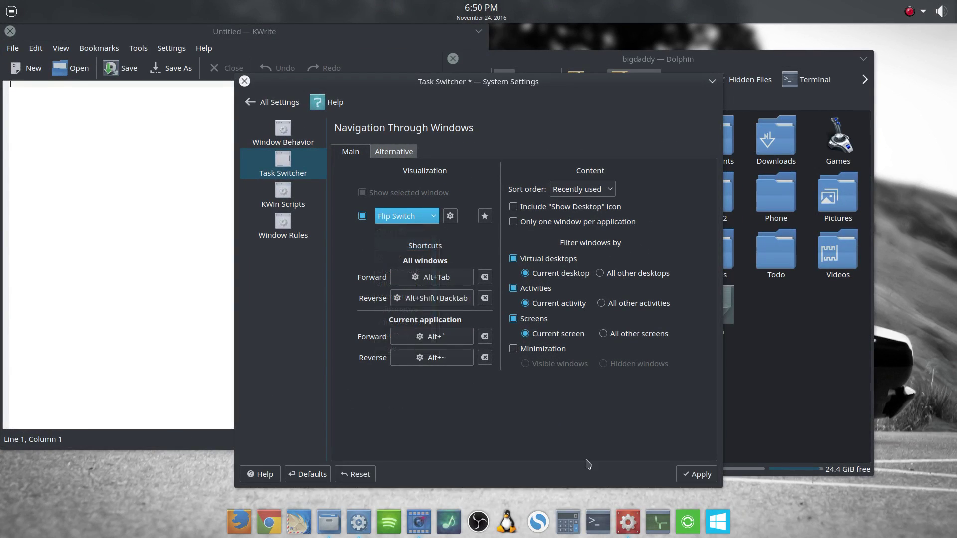
click(698, 474)
key(alt+Tab)
key(alt+Tab)
key(alt+Tab)
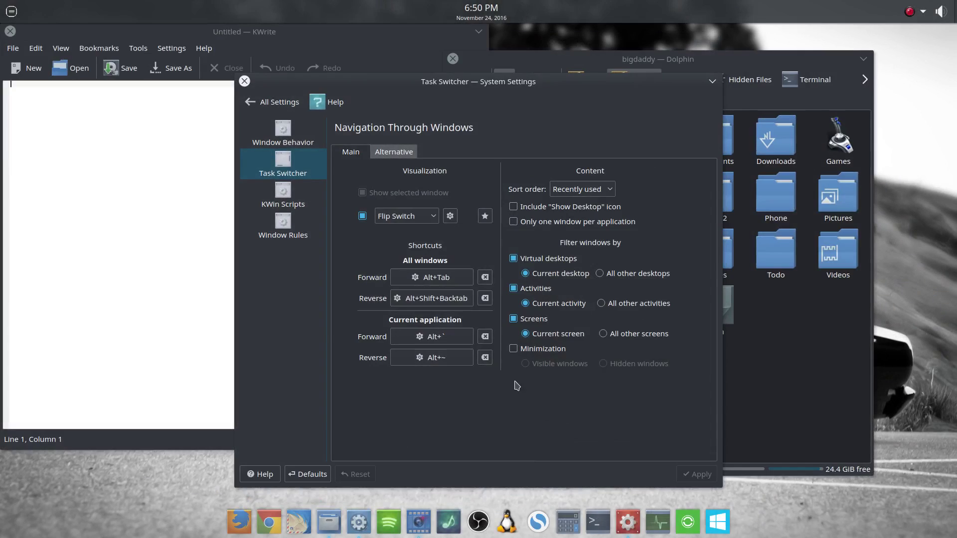
- Review the Flip Switch configuration options, try adjusting the horizontal position of front, and cancel the changes
click(430, 216)
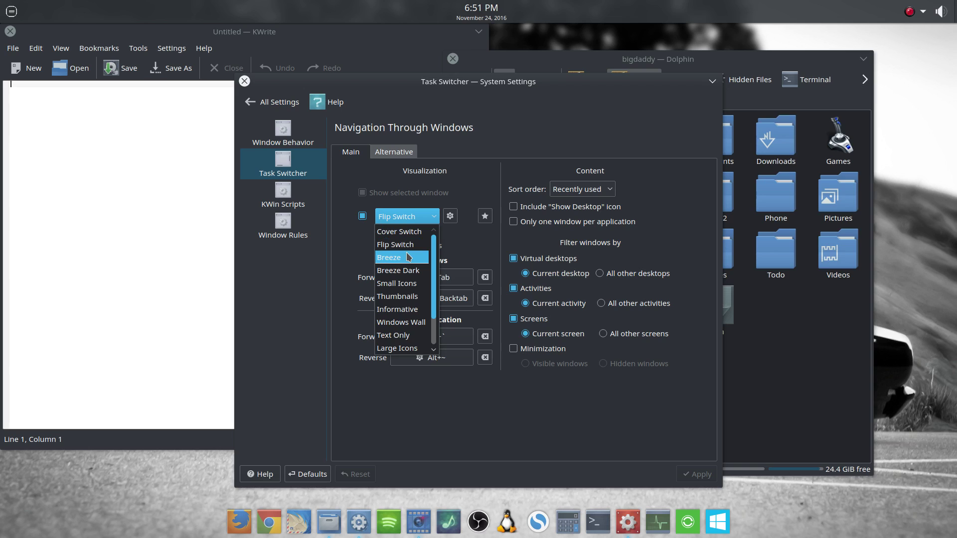
click(445, 219)
click(452, 220)
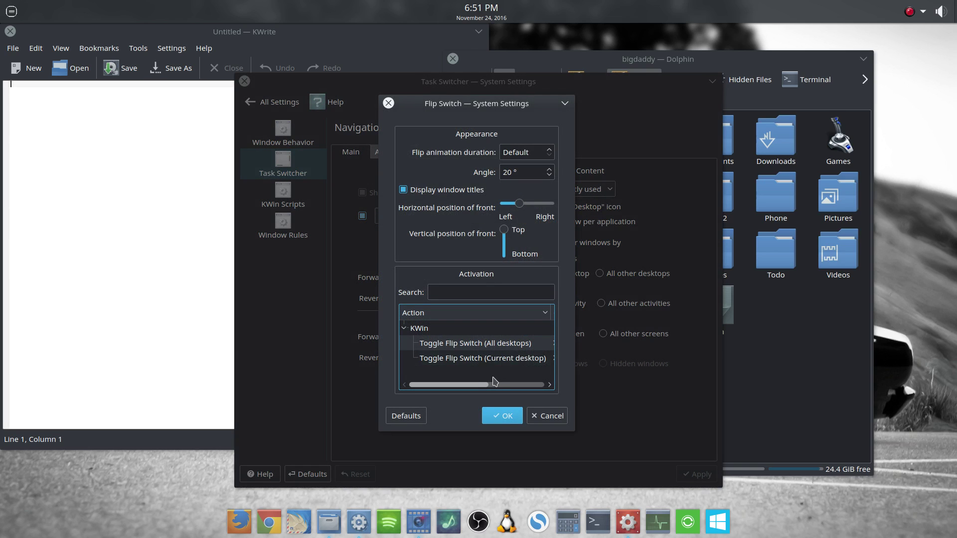
click(506, 174)
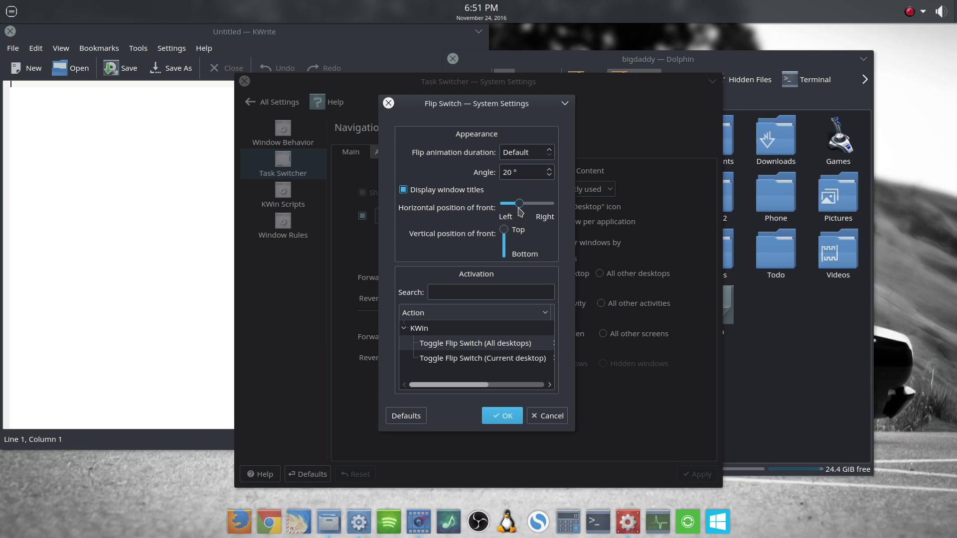
mouse_move(523, 206)
mouse_down()
mouse_move(541, 206)
mouse_move(522, 204)
mouse_up()
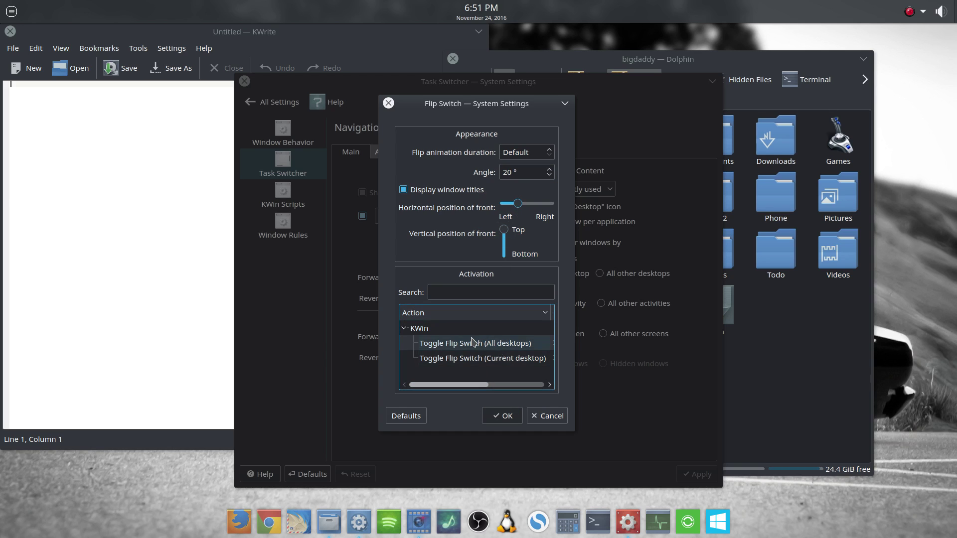
click(546, 416)
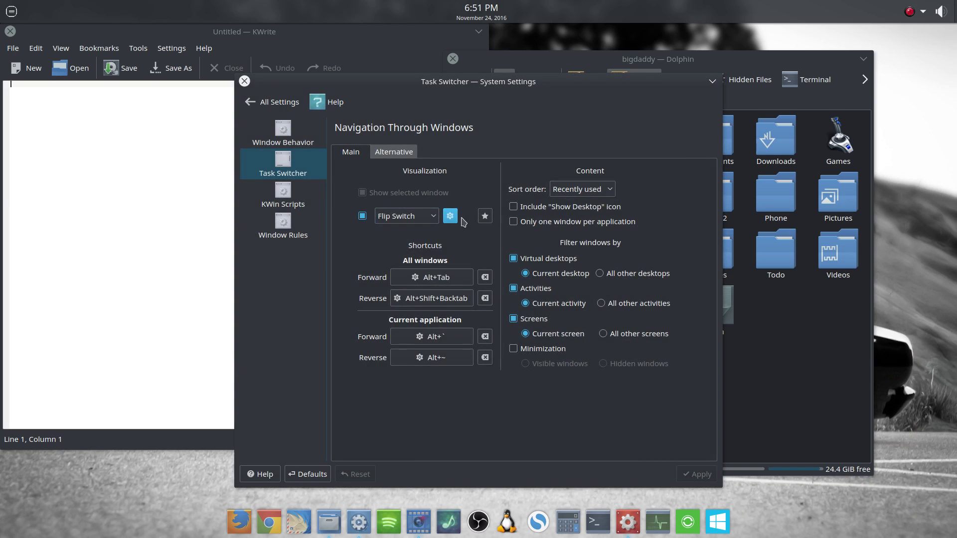
- Apply the Cover Switch visualization and set its zoom to the nearest position in its configuration options
click(407, 216)
click(416, 233)
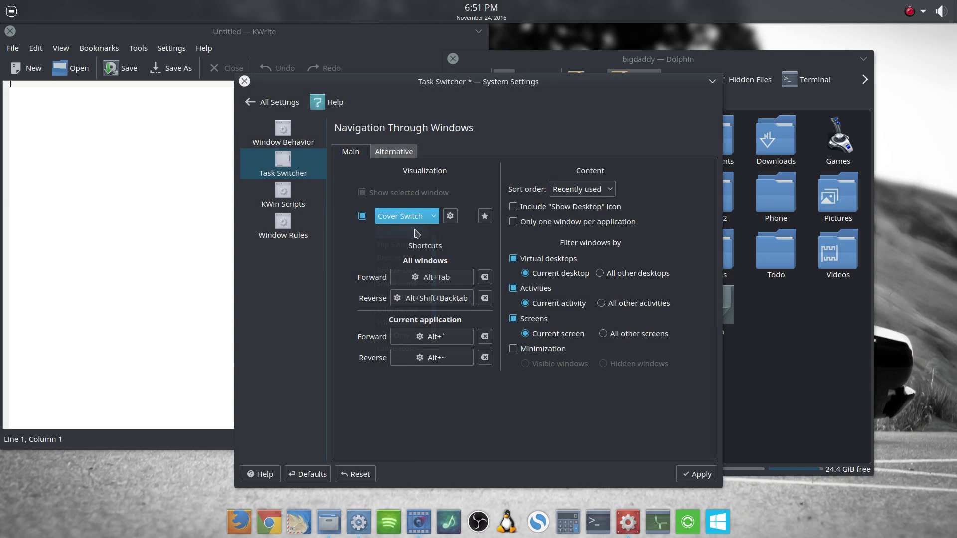
click(684, 474)
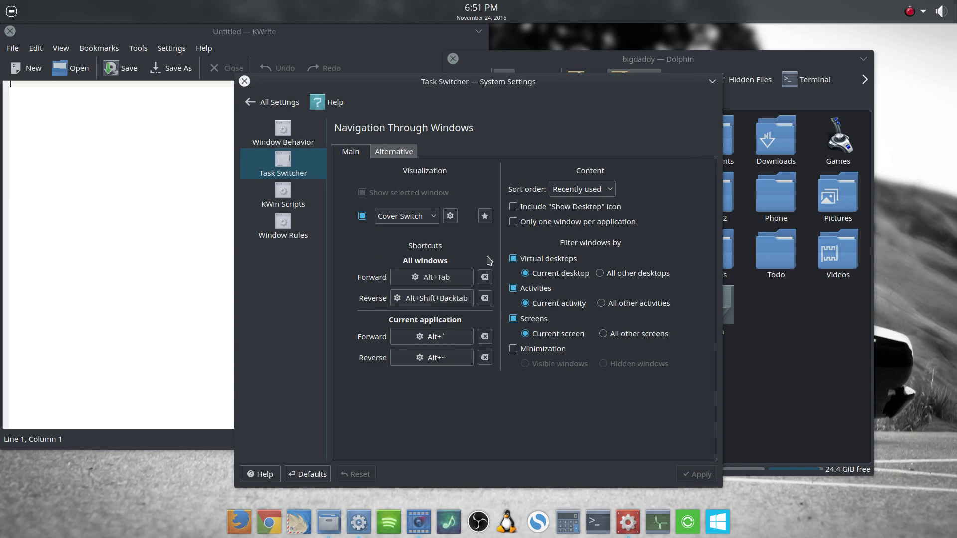
click(450, 216)
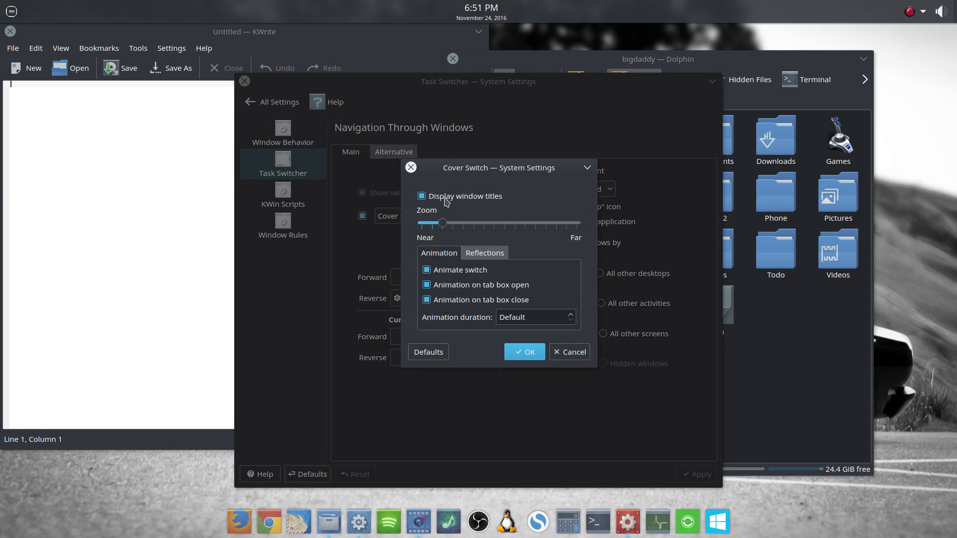
click(473, 229)
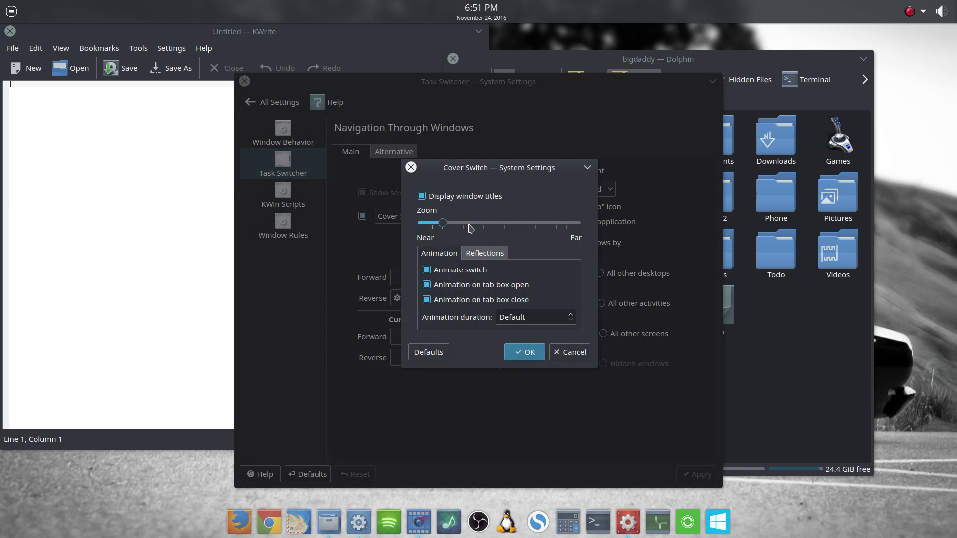
drag(450, 225, 424, 225)
click(538, 355)
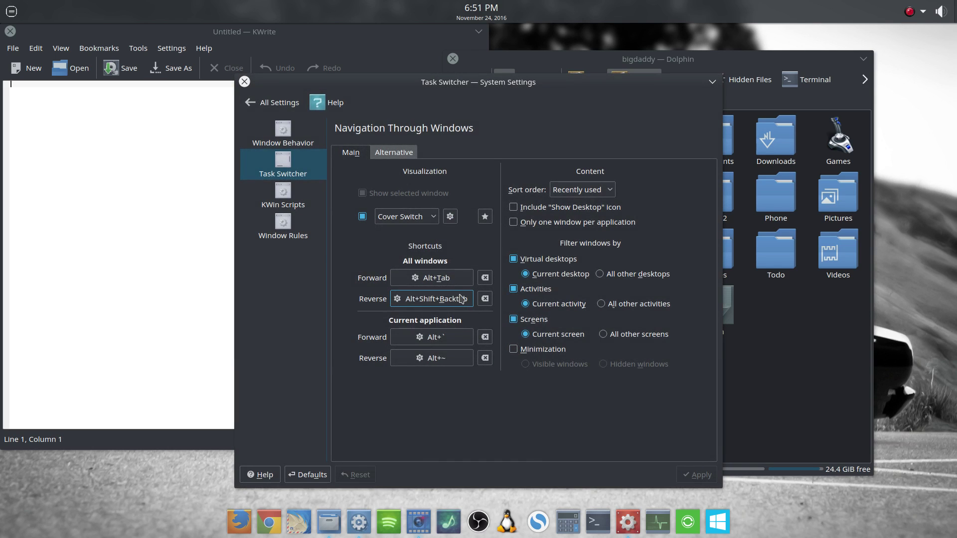
- Cycle through the open windows to check Cover Switch with the nearest zoom setting
key(alt+Tab)
key(alt+Tab)
key(alt+Tab)
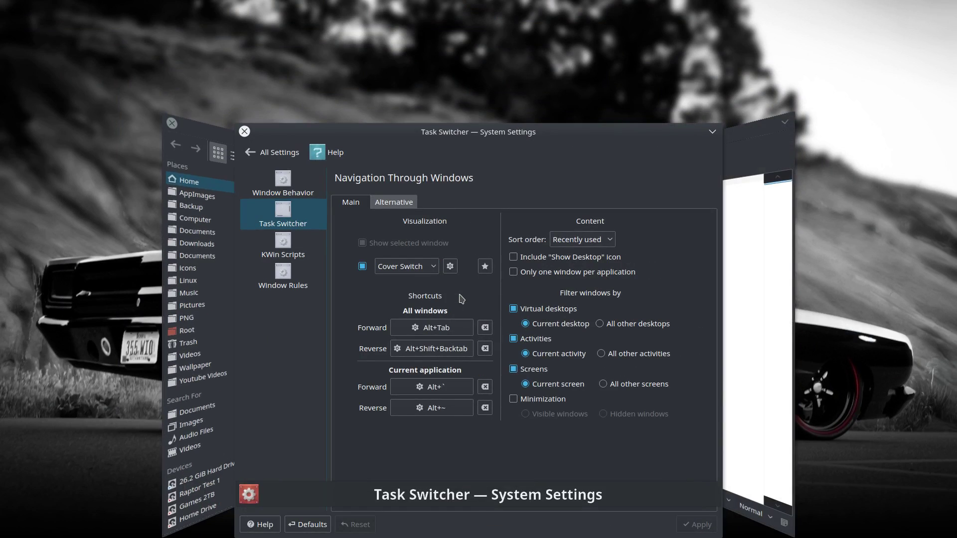
key(alt+Tab)
key(alt+Tab)
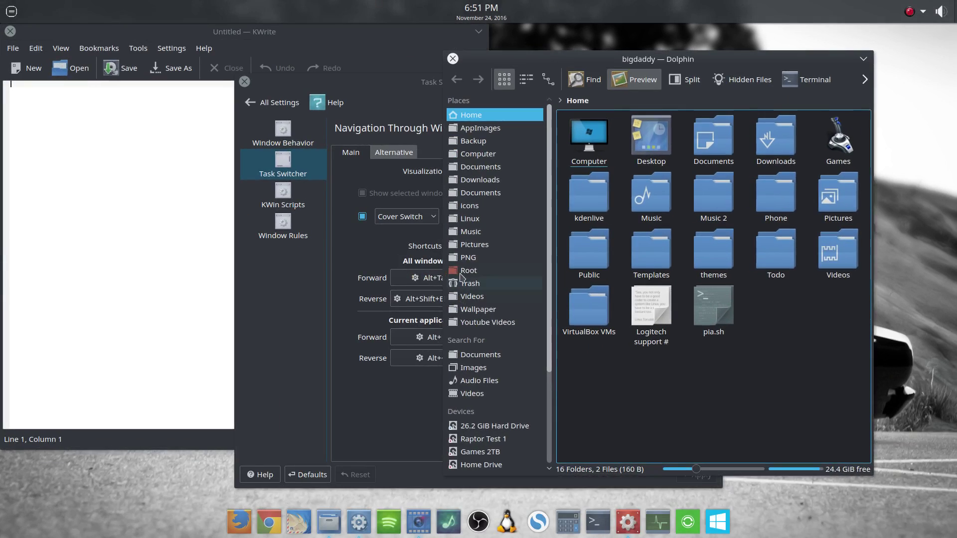
- Return to the Cover Switch options, try moving the zoom slightly toward Far, and cancel the change
click(403, 325)
click(448, 216)
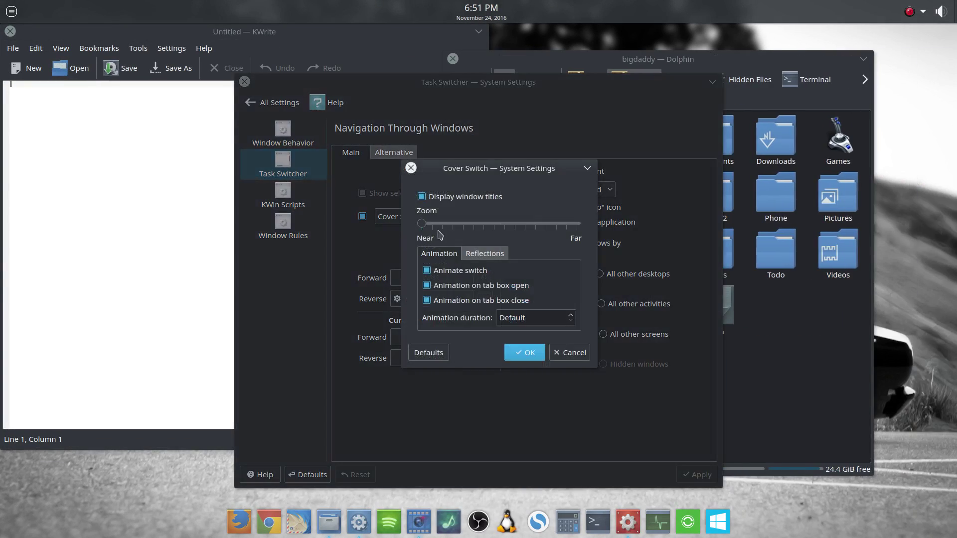
click(438, 225)
drag(446, 227, 436, 226)
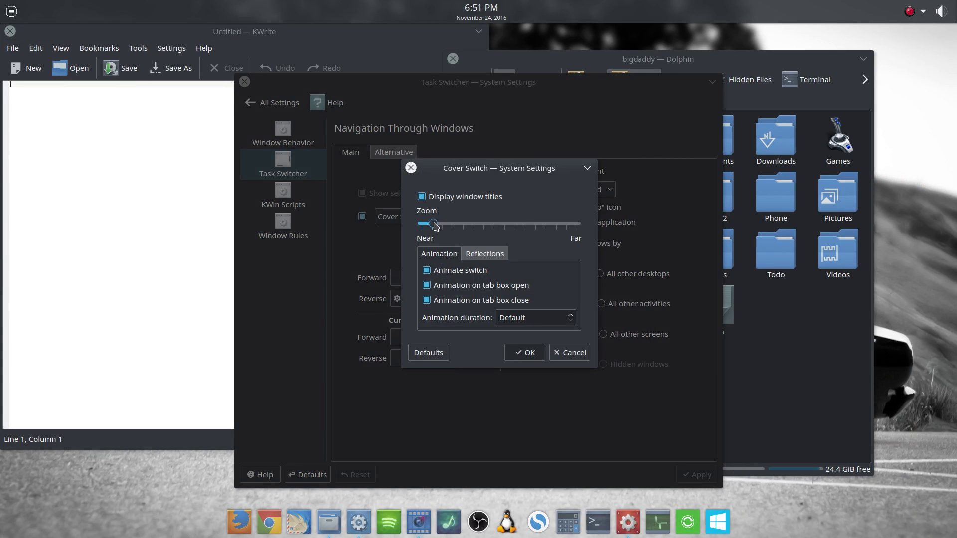
click(565, 353)
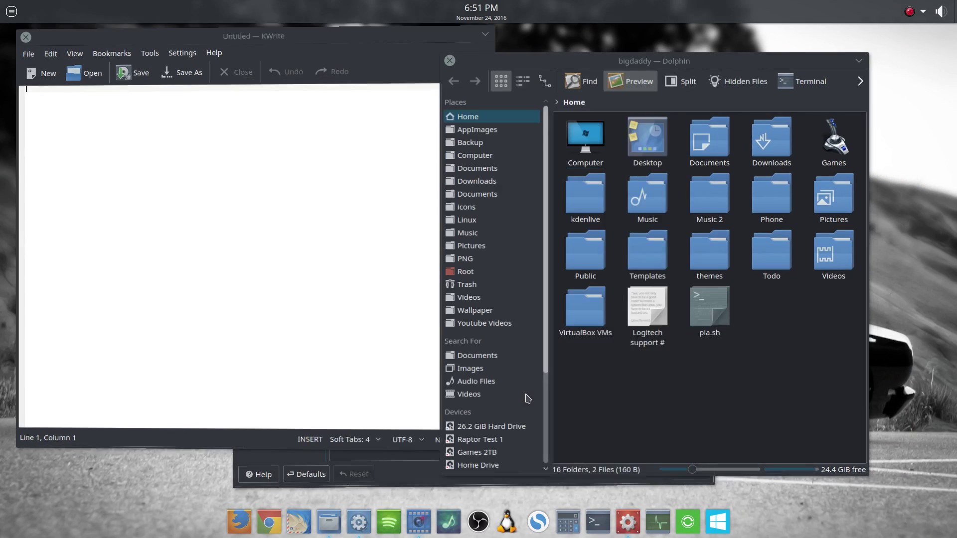
- Cycle through the windows with Cover Switch once more, returning to the Task Switcher settings
key(alt+Tab)
key(alt+Tab)
key(alt+Tab)
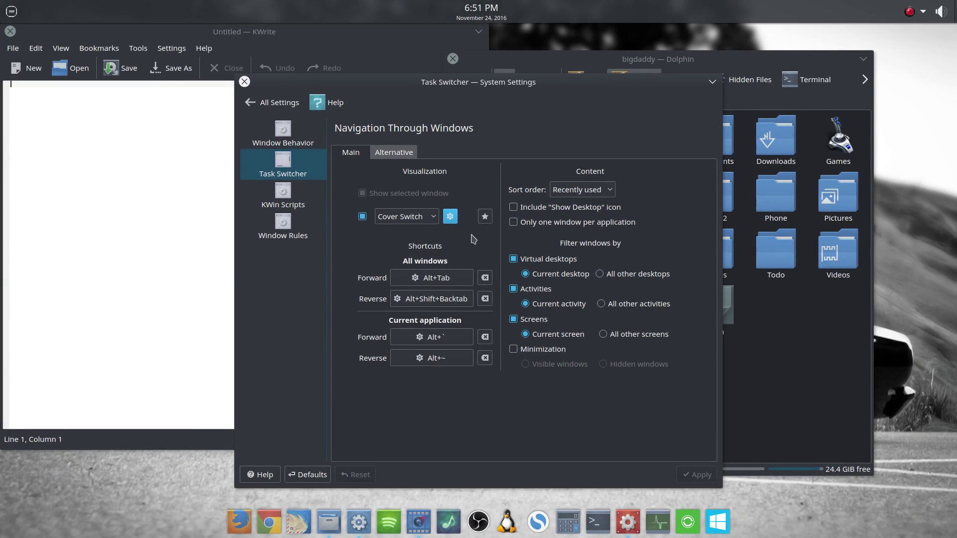
- Apply the Breeze visualization again and show its built-in preview
click(436, 221)
click(415, 259)
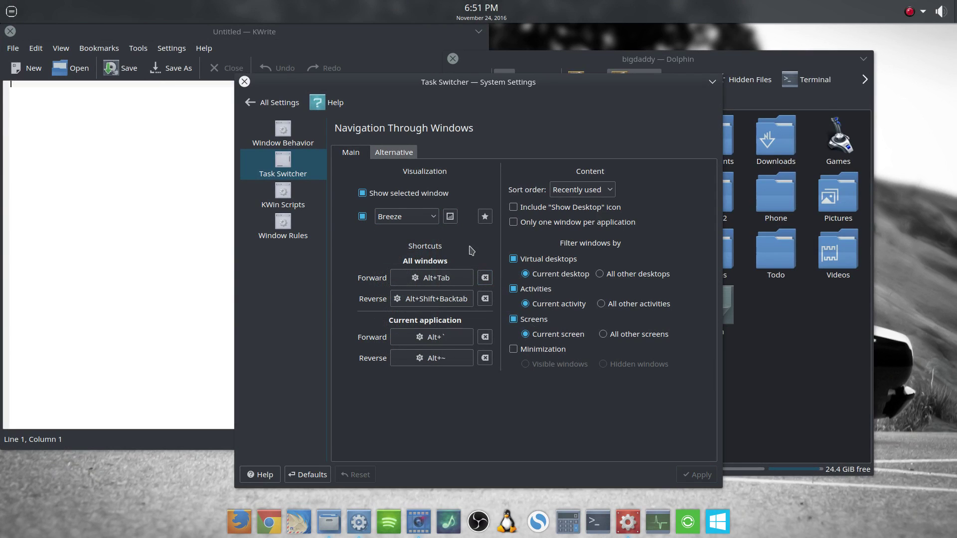
click(450, 217)
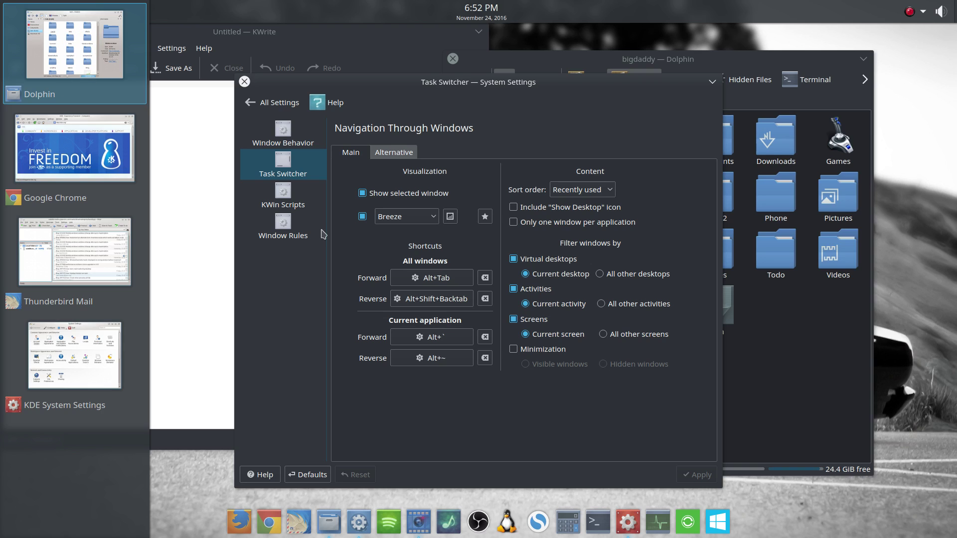
click(450, 215)
- Apply the Breeze Dark visualization, then check it with its preview and by cycling through the open windows
click(438, 220)
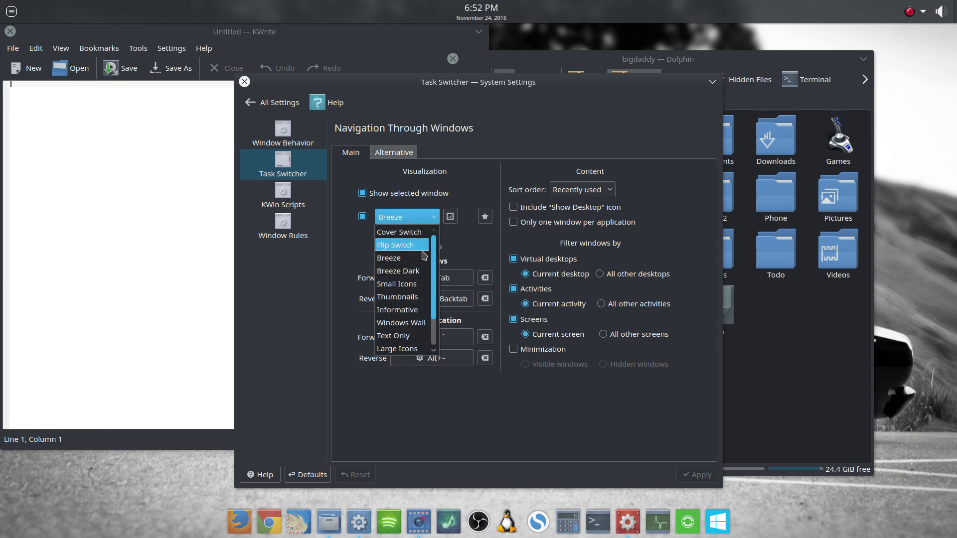
click(399, 271)
click(696, 474)
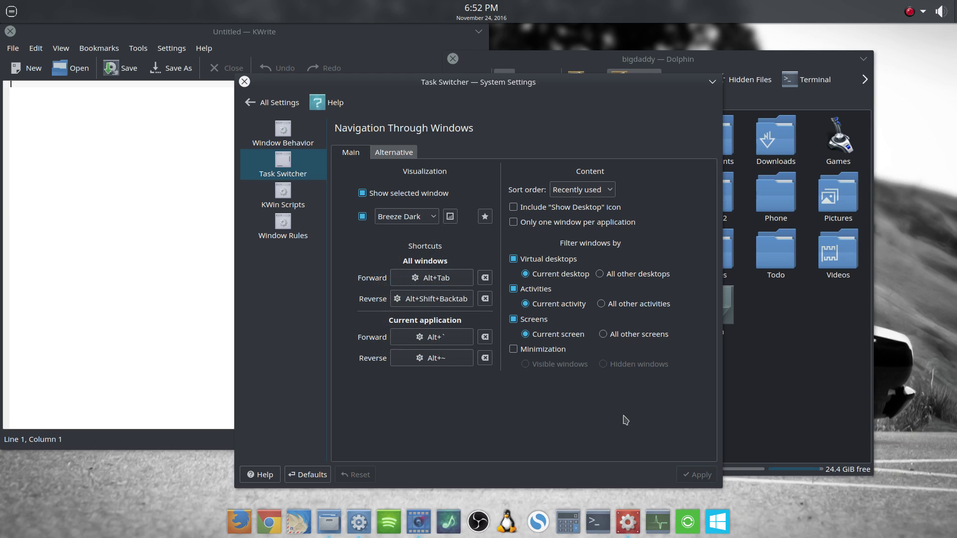
click(450, 217)
key(alt+Tab)
key(alt+Tab)
key(alt+Tab)
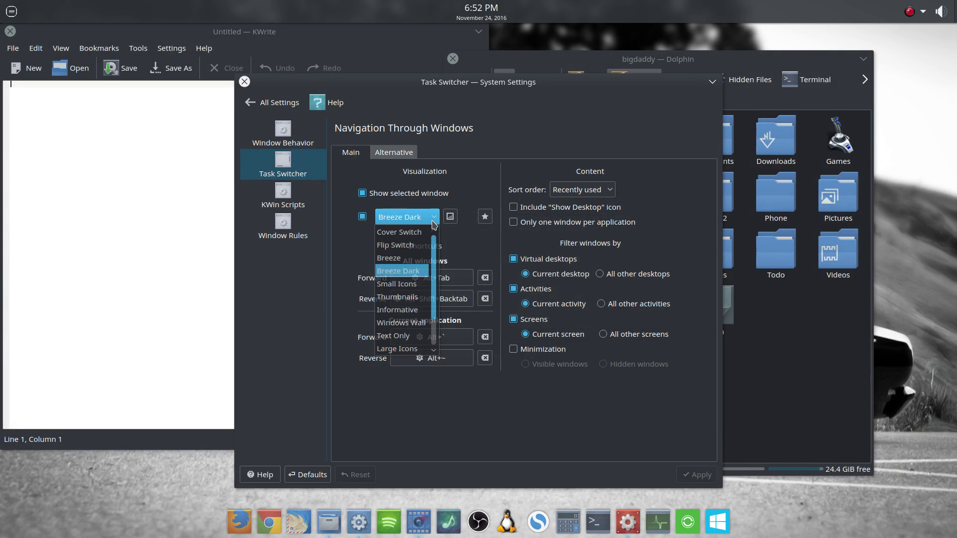
- Apply the Small Icons visualization and cycle through the open windows to try it
click(432, 222)
click(418, 284)
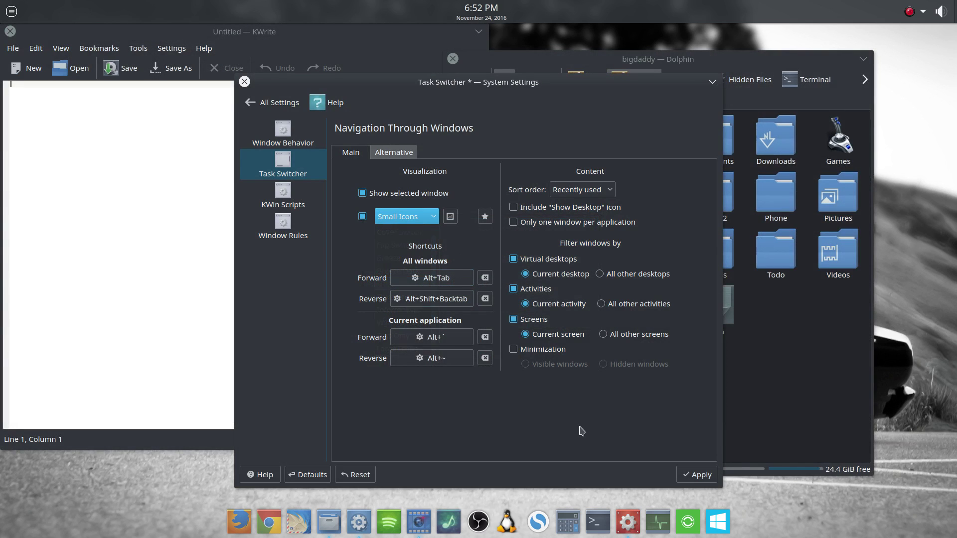
click(695, 474)
key(alt+Tab)
key(alt+Tab)
key(alt+Tab)
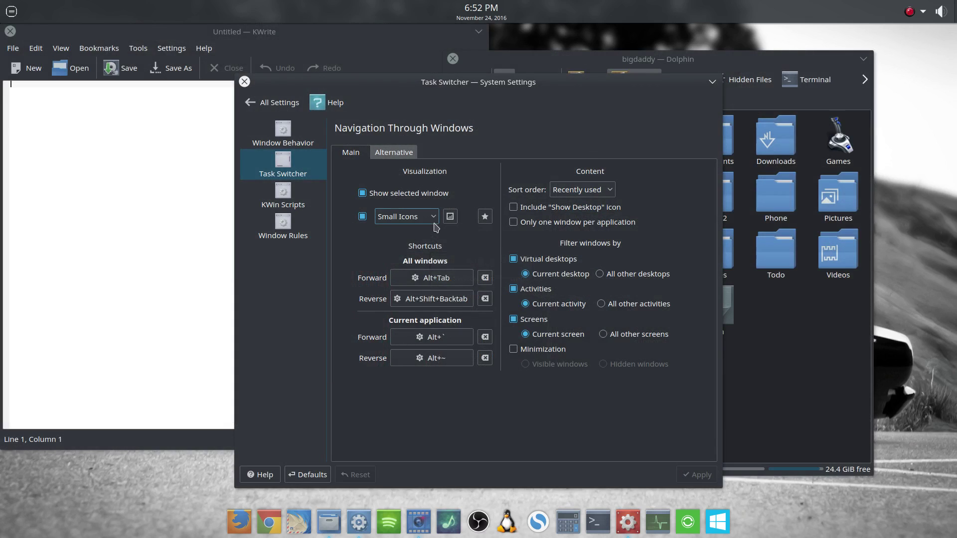
- Switch the visualization to Thumbnails, apply it, and cycle through the open windows
click(433, 222)
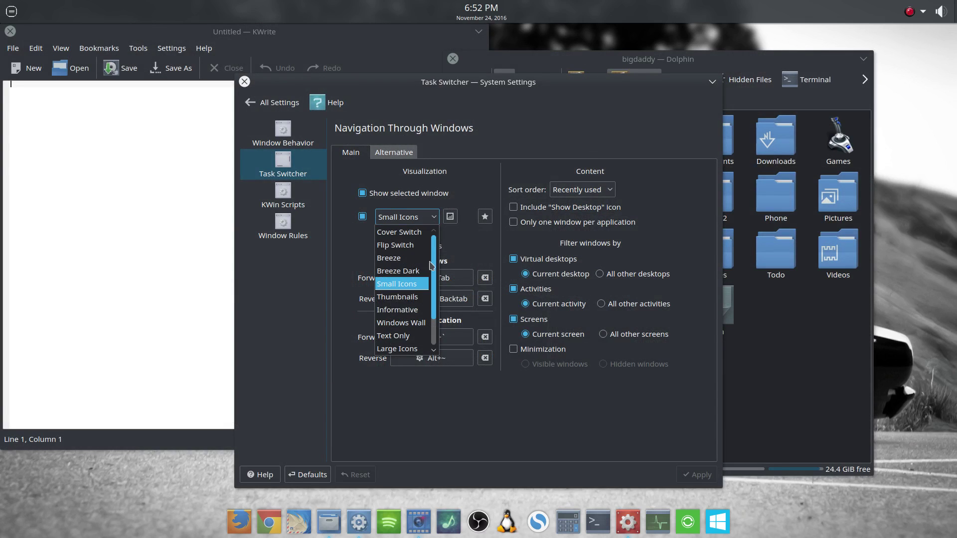
click(418, 297)
click(689, 474)
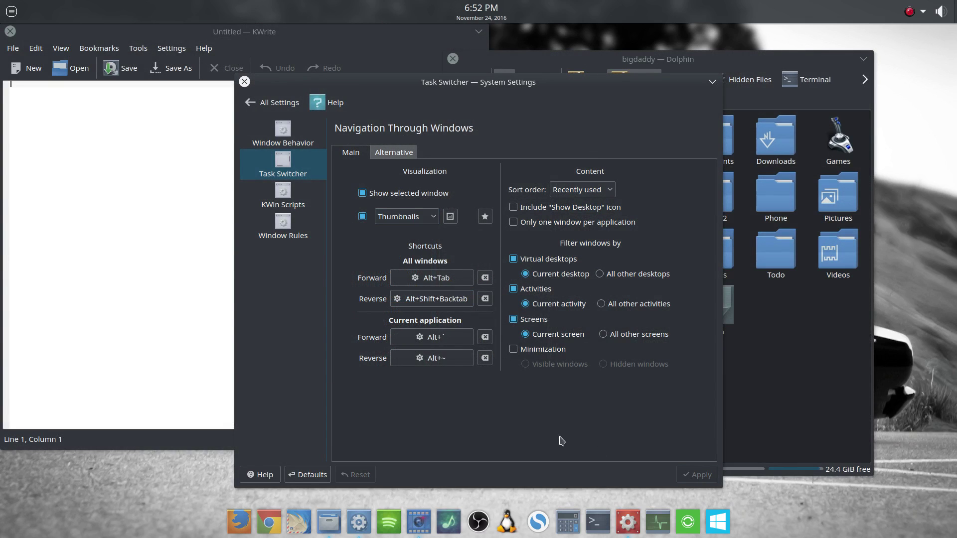
key(alt+Tab)
key(alt+Tab)
key(alt+Tab)
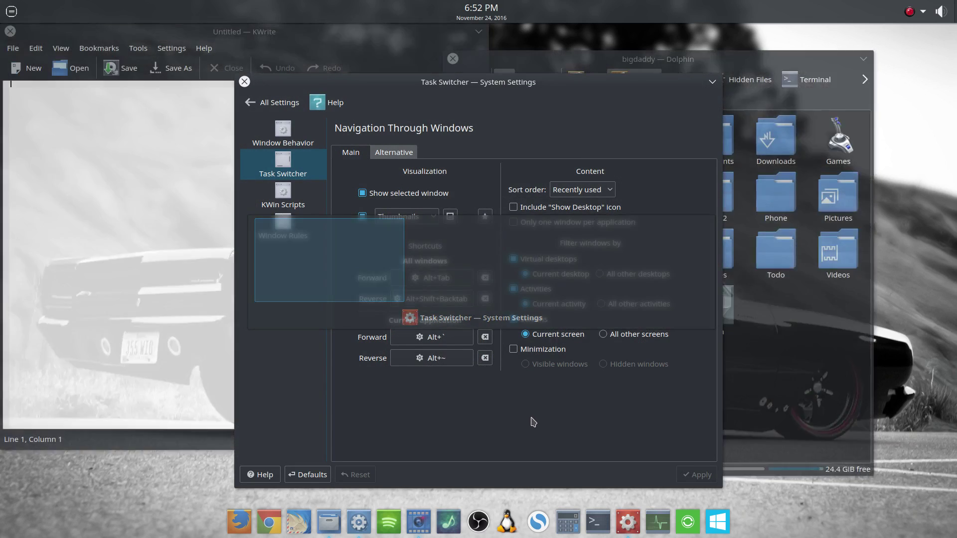
- Apply the Informative visualization and test it by cycling through the open windows
click(421, 217)
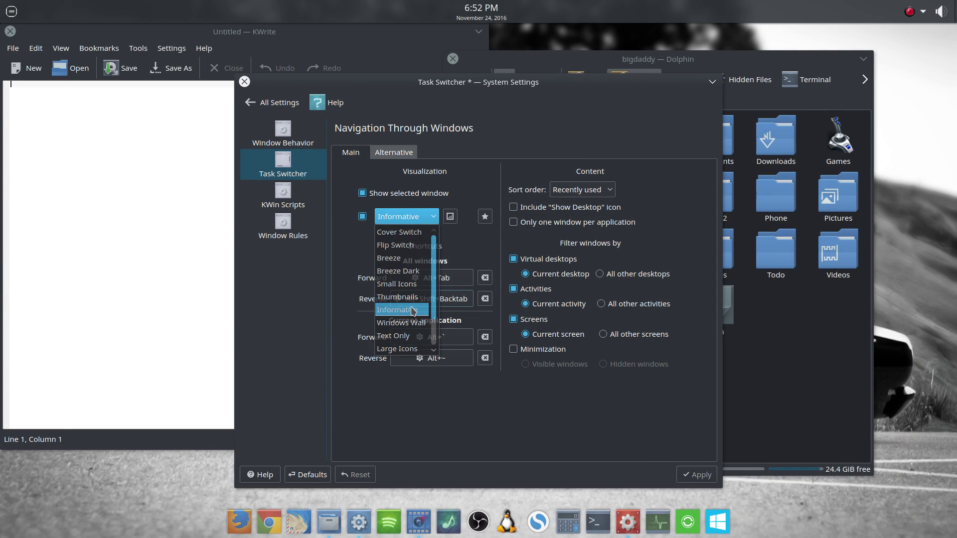
click(397, 309)
click(696, 474)
key(alt+Tab)
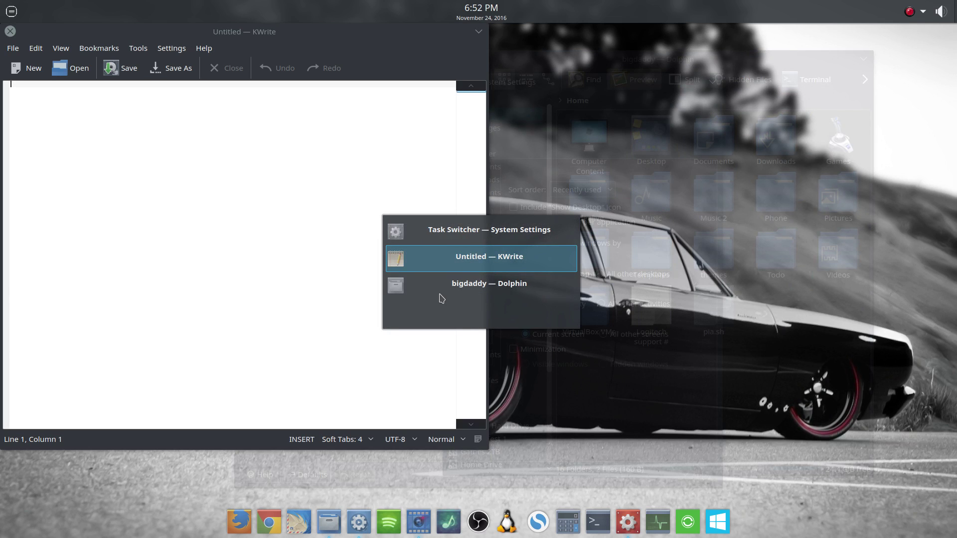
key(alt+Tab)
key(alt+Tab)
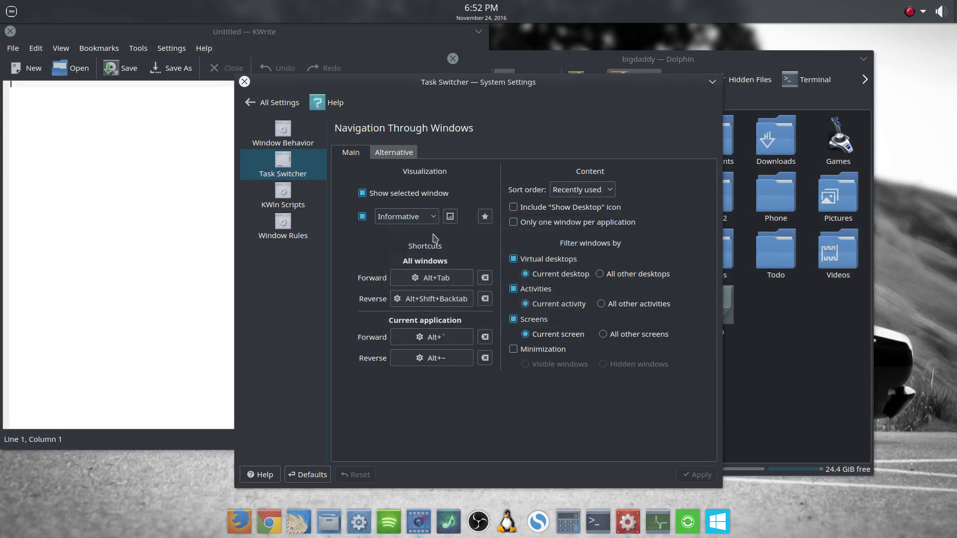
- Install the Thumbnail Grid task switcher from the System Settings Add-On Installer, and close the installer
click(432, 217)
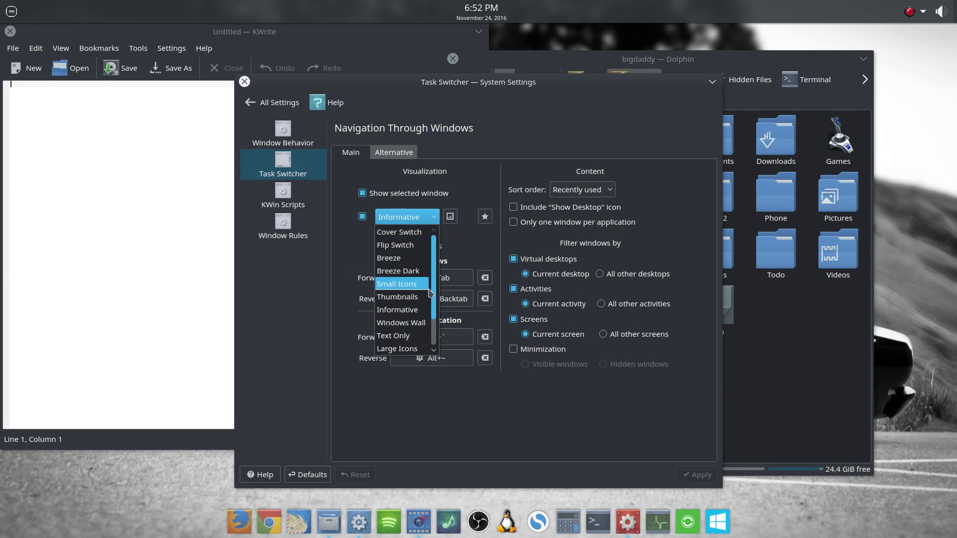
scroll(430, 293, down, 1)
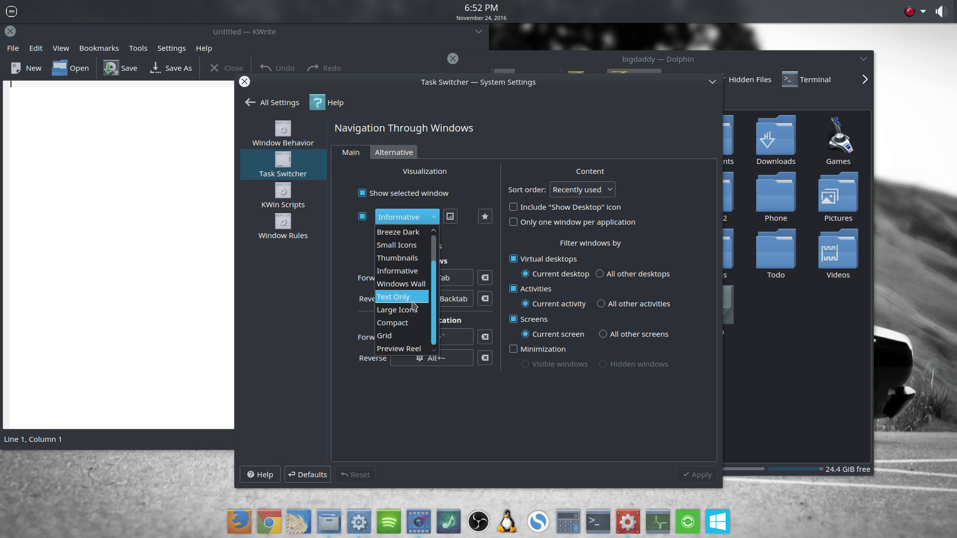
click(485, 218)
click(485, 218)
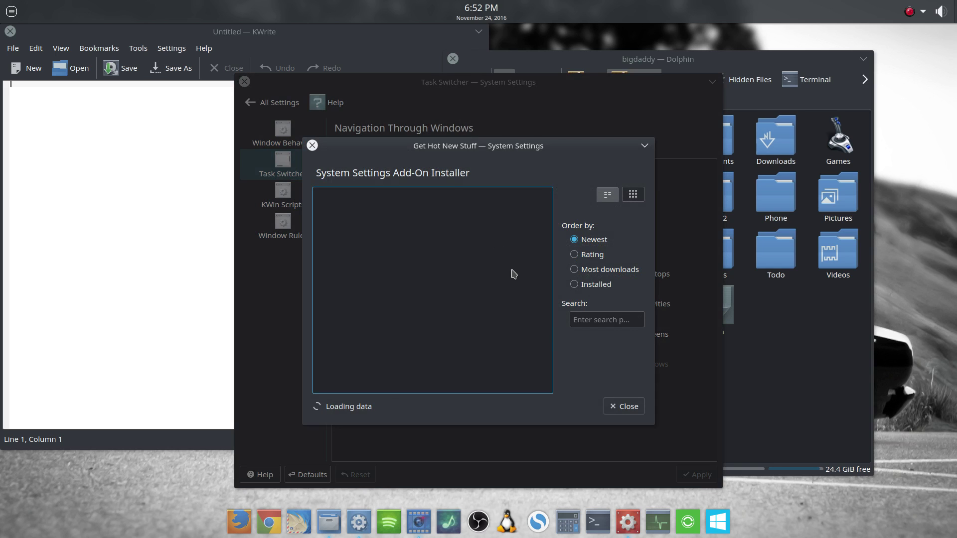
drag(526, 145, 527, 172)
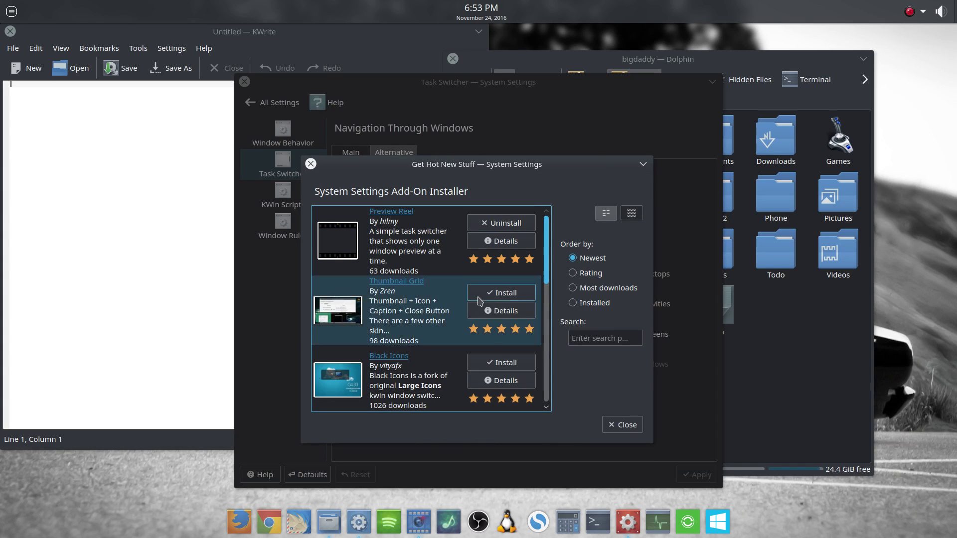
click(499, 296)
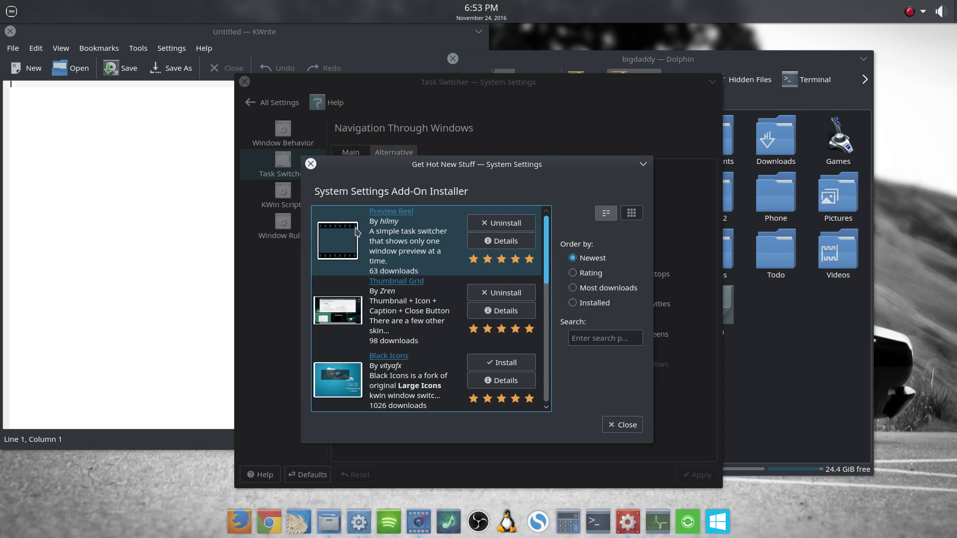
click(624, 427)
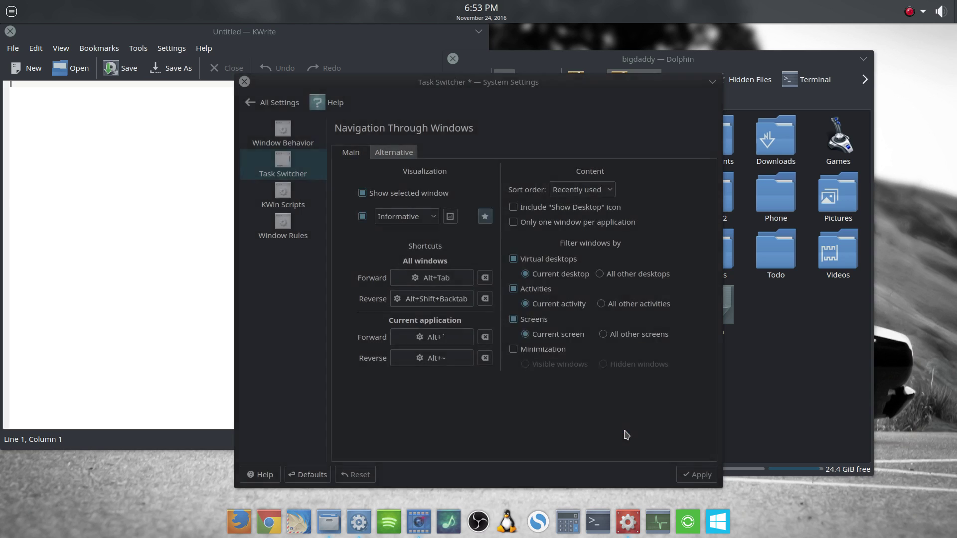
- Apply the newly installed Thumbnail Grid visualization and cycle through the open windows to test it
click(431, 222)
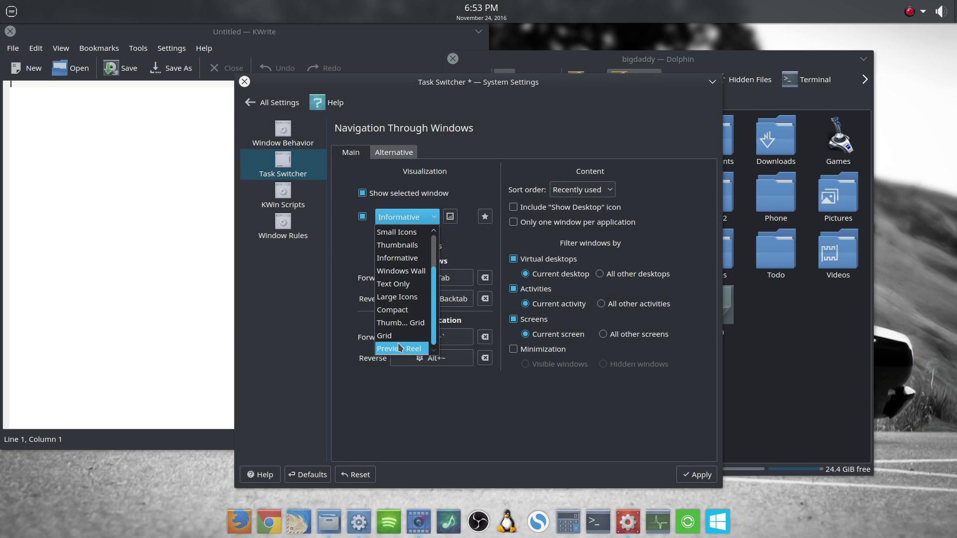
click(400, 323)
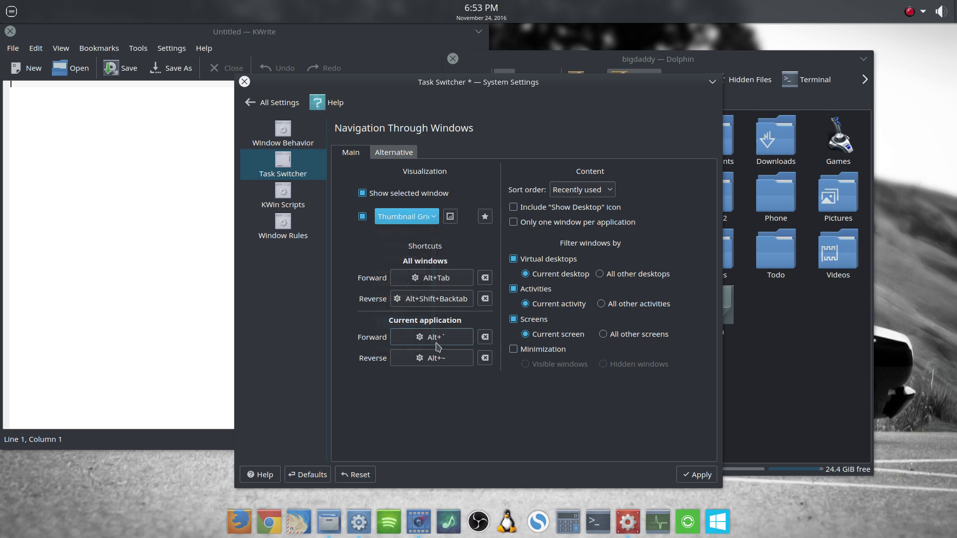
click(711, 480)
key(alt+Tab)
key(alt+Tab)
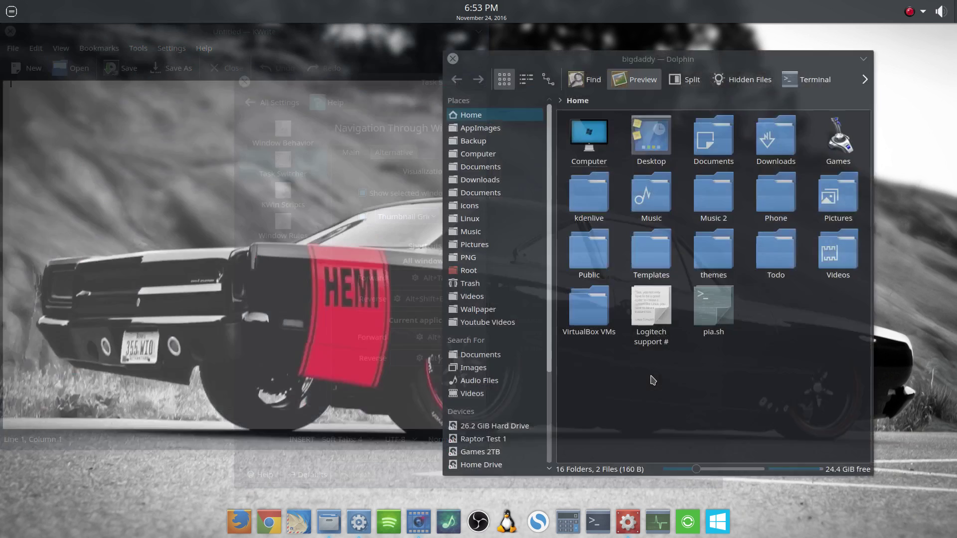
key(alt+Tab)
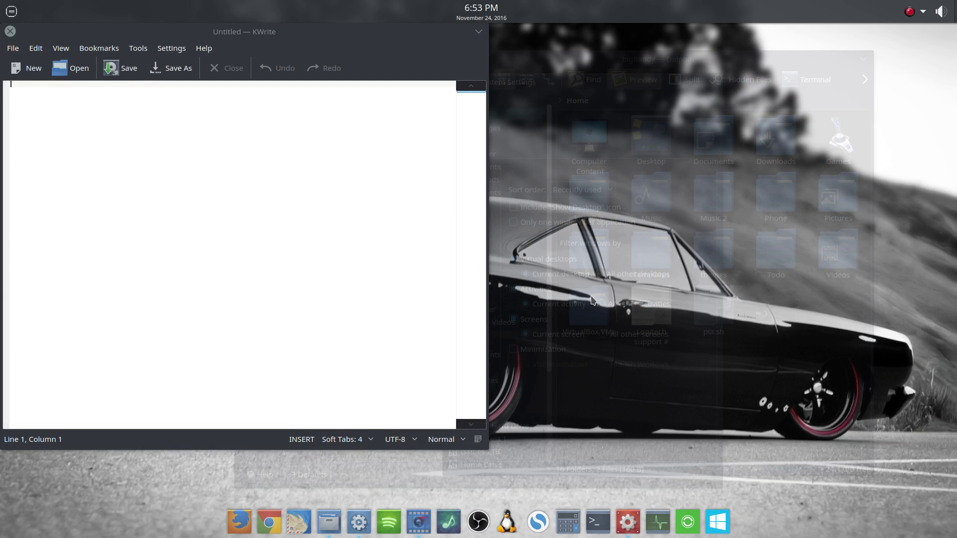
key(alt+Tab)
key(alt+Tab)
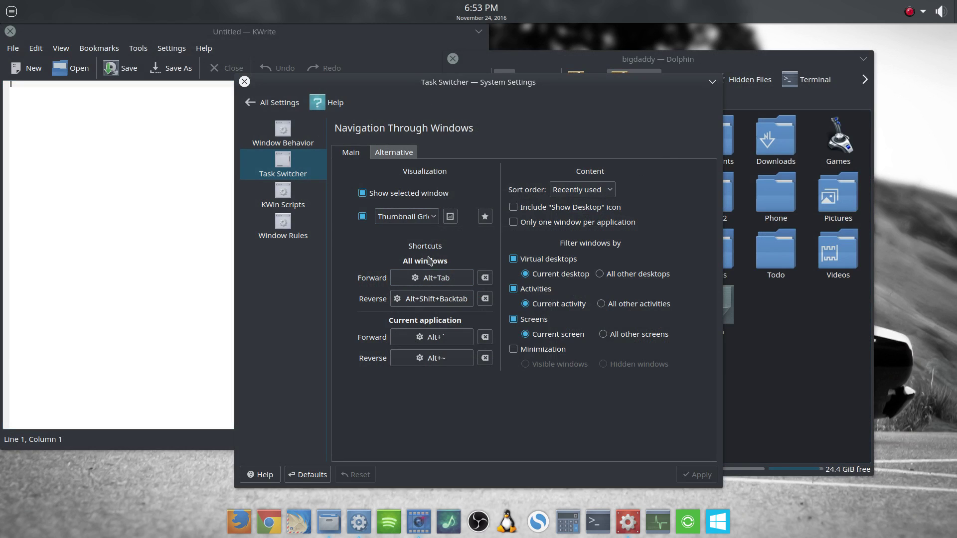
- Set the task switcher visualization to Preview Reel and apply it
click(431, 220)
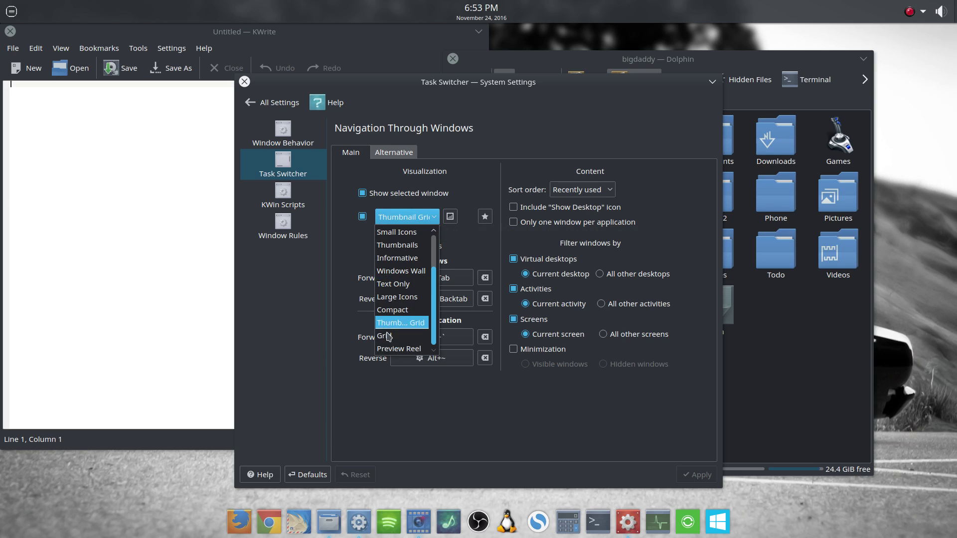
click(399, 348)
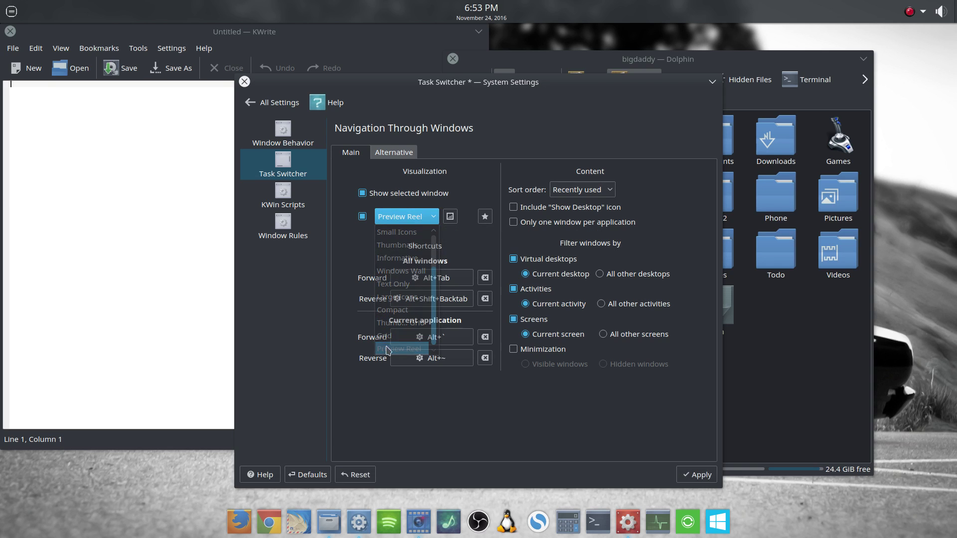
click(694, 472)
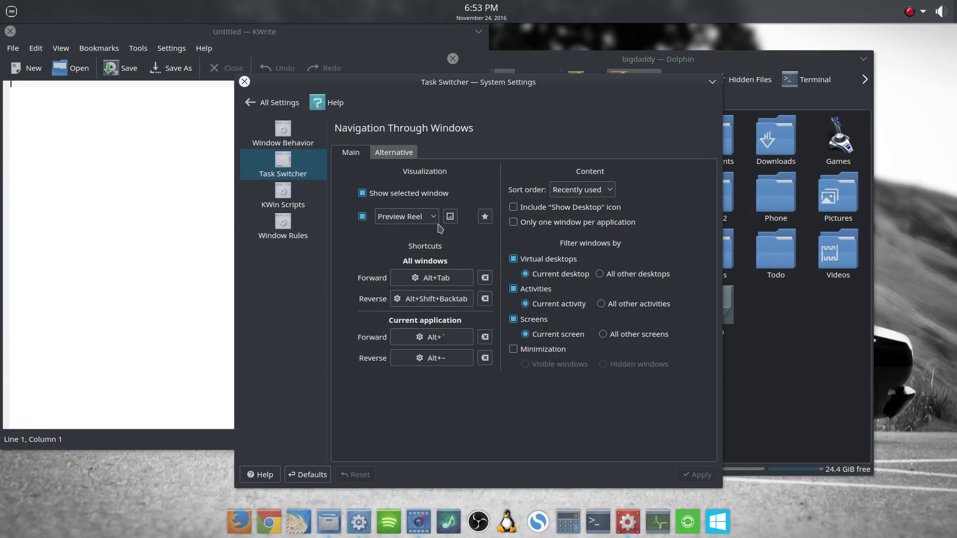
- Look through the available task switcher visualizations, keeping Preview Reel selected
click(437, 222)
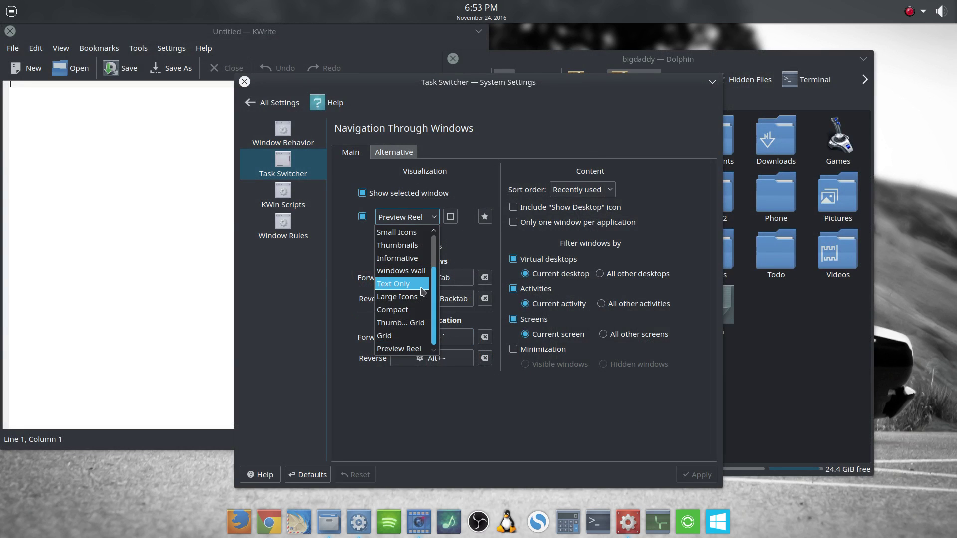
scroll(399, 279, up, 2)
scroll(401, 299, down, 2)
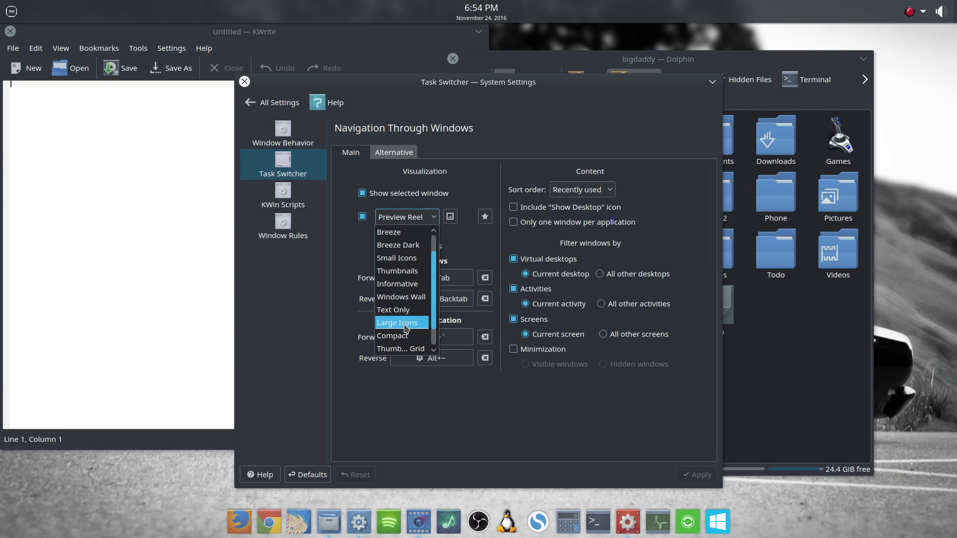
scroll(408, 324, down, 2)
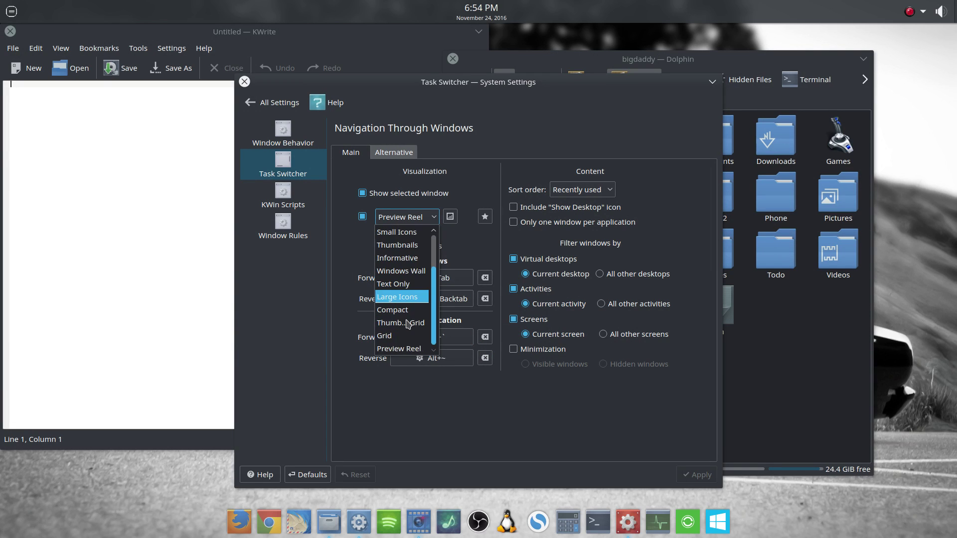
scroll(404, 319, up, 4)
scroll(403, 315, down, 2)
scroll(403, 315, down, 2)
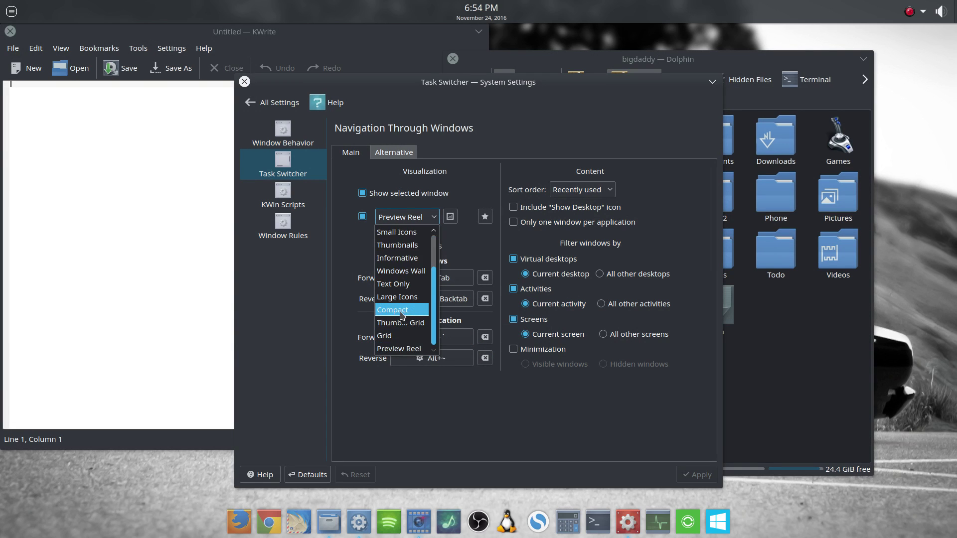
click(401, 348)
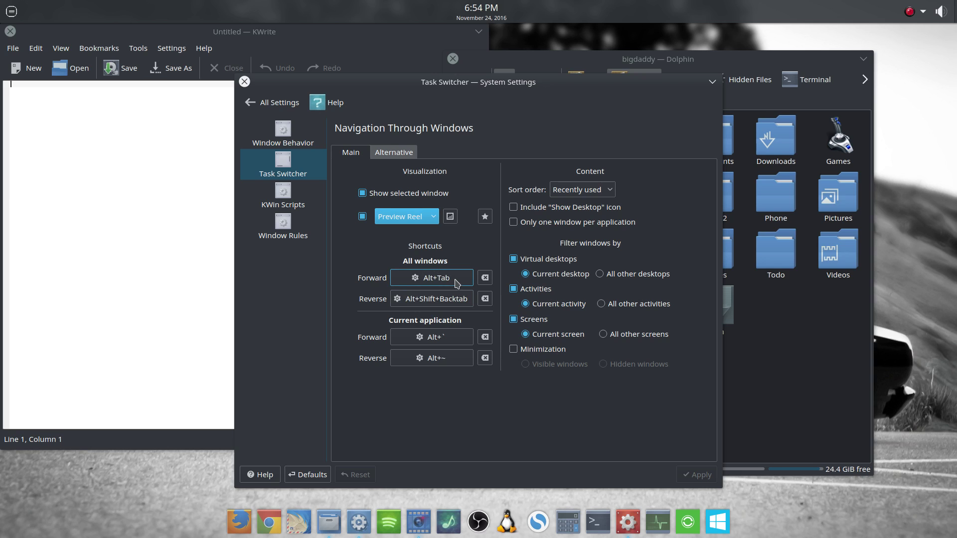
- Cycle repeatedly through the KWrite, Dolphin and System Settings windows to check Preview Reel
key(alt+Tab)
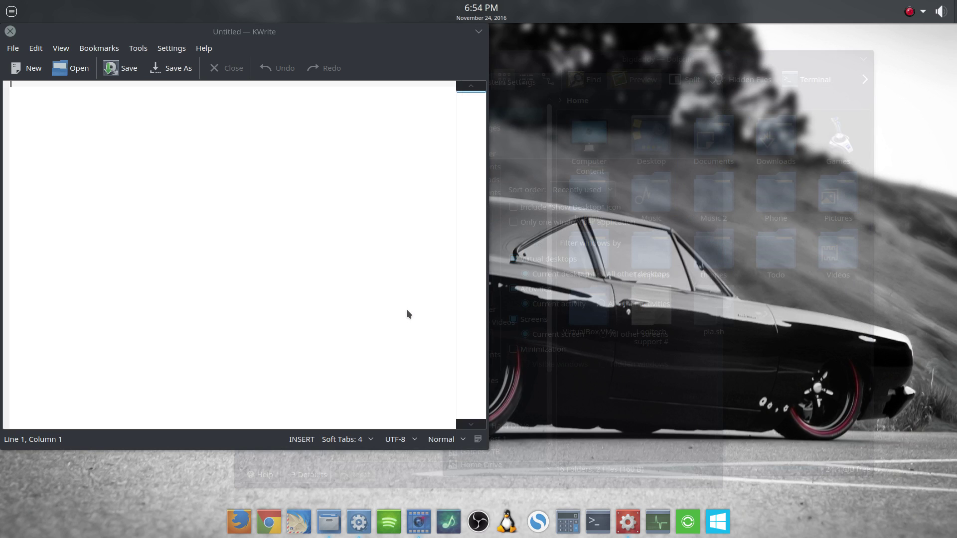
key(alt+Tab)
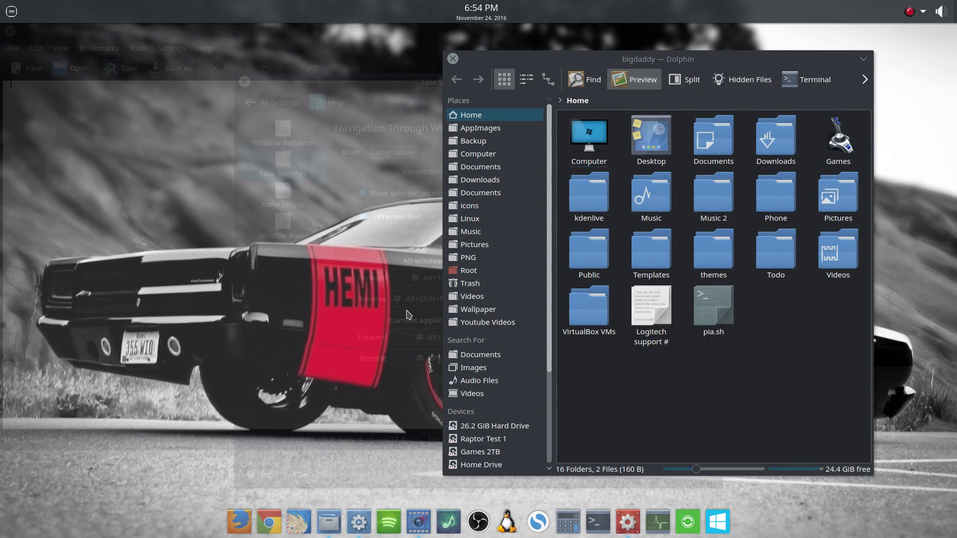
key(alt+Tab)
key(alt+Tab)
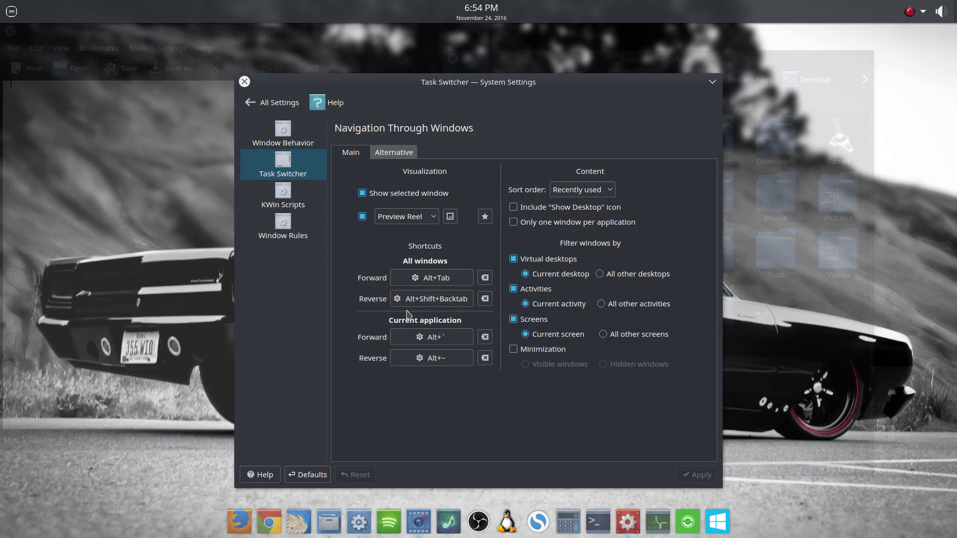
key(alt+Tab)
key(alt+Tab)
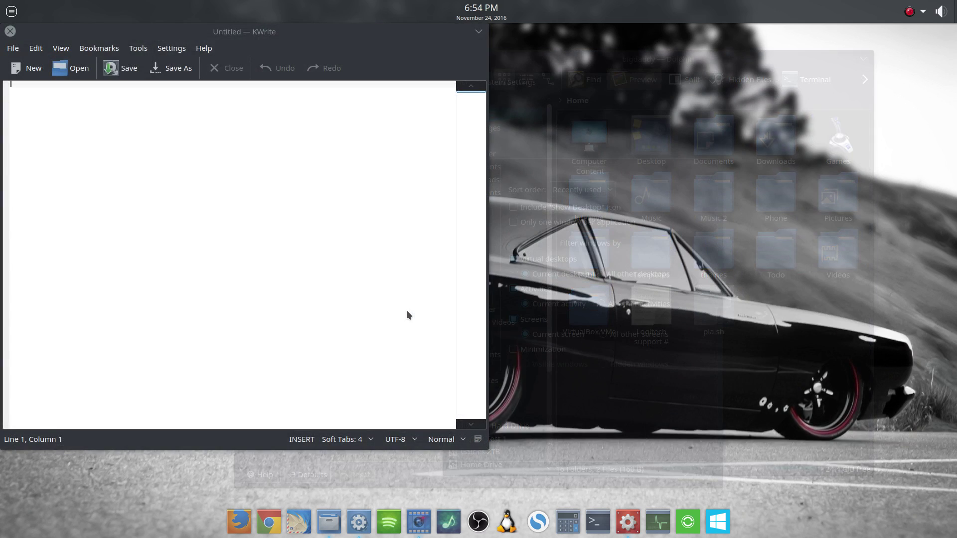
key(alt+Tab)
key(alt+Tab)
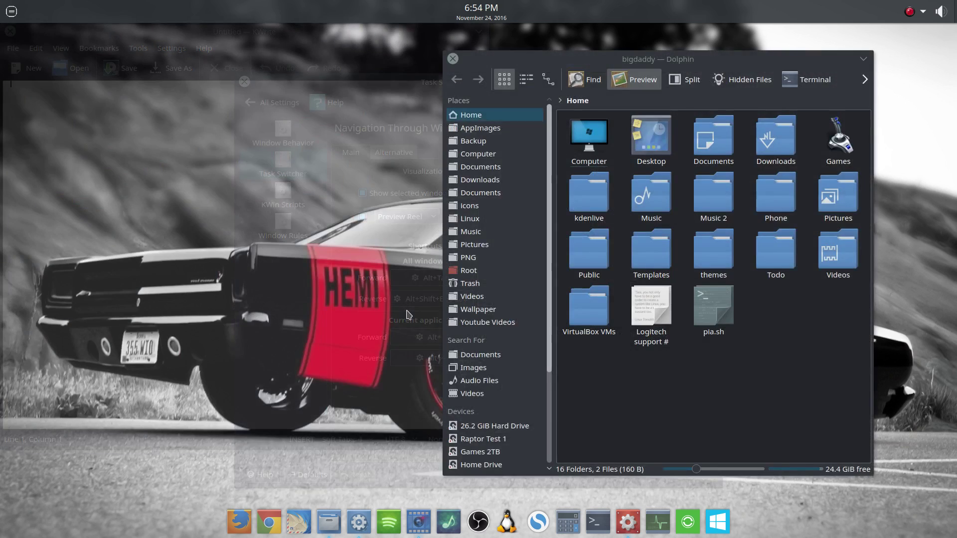
- Cycle through the open windows with Preview Reel and bring the Dolphin Home window to the front
key(alt+Tab)
key(alt+Tab)
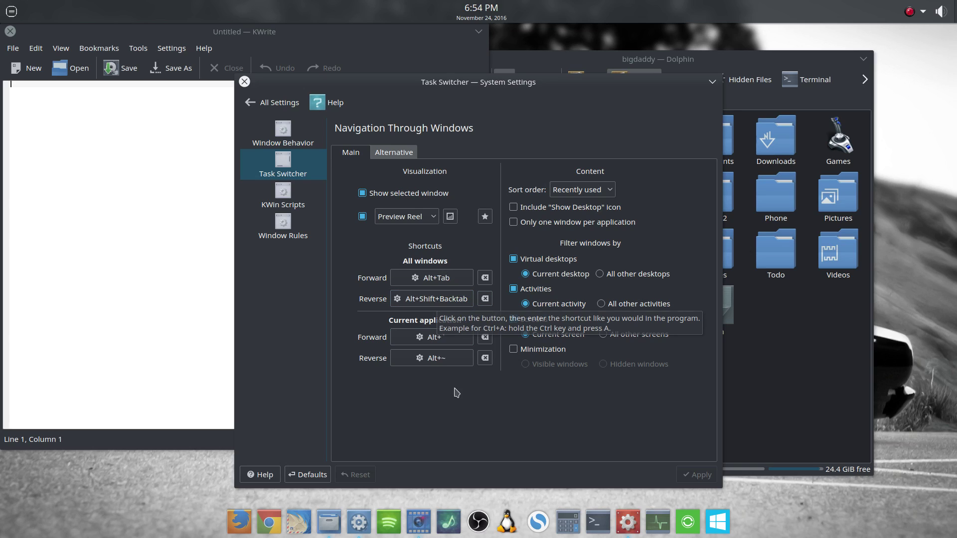
click(729, 301)
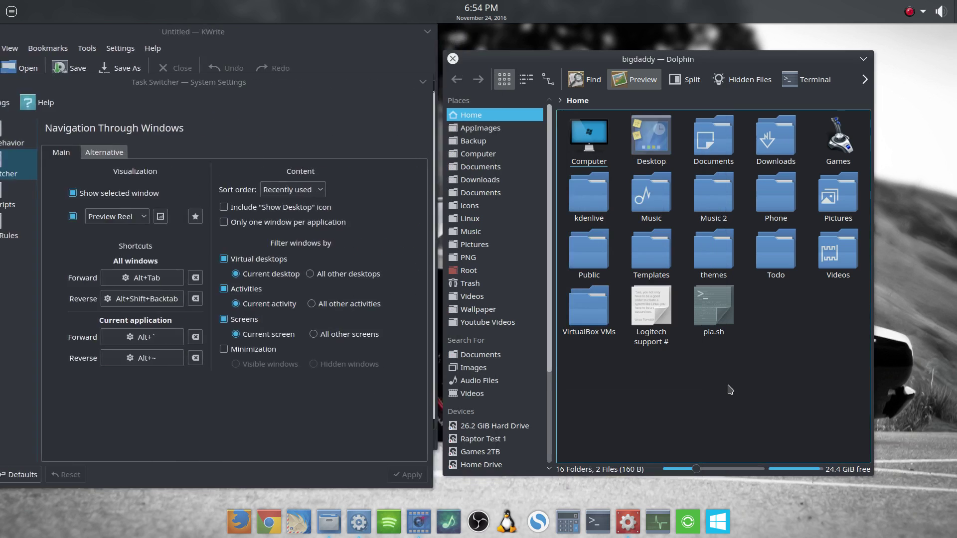
click(12, 11)
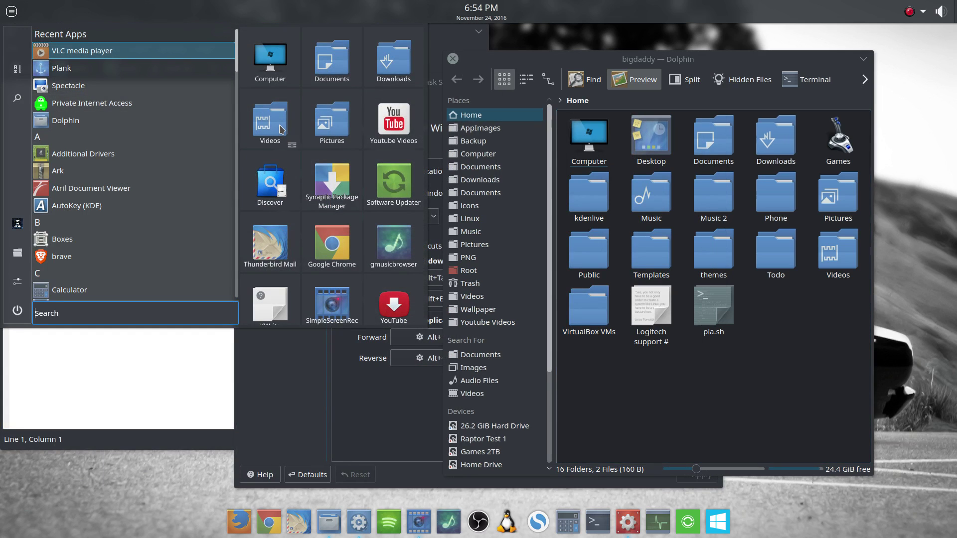
click(281, 130)
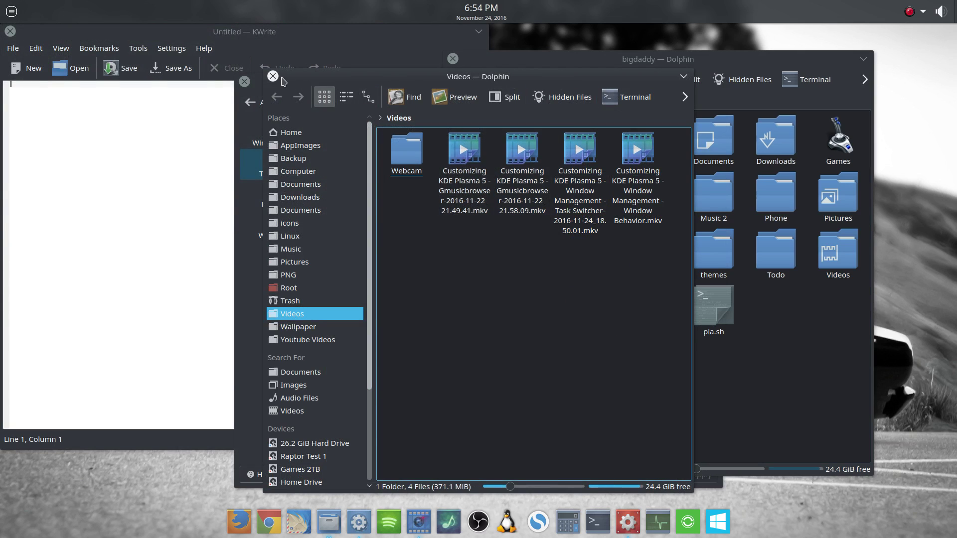
click(272, 76)
- Open a second Dolphin window on the Computer folder and bring the Home window in front of it
click(11, 11)
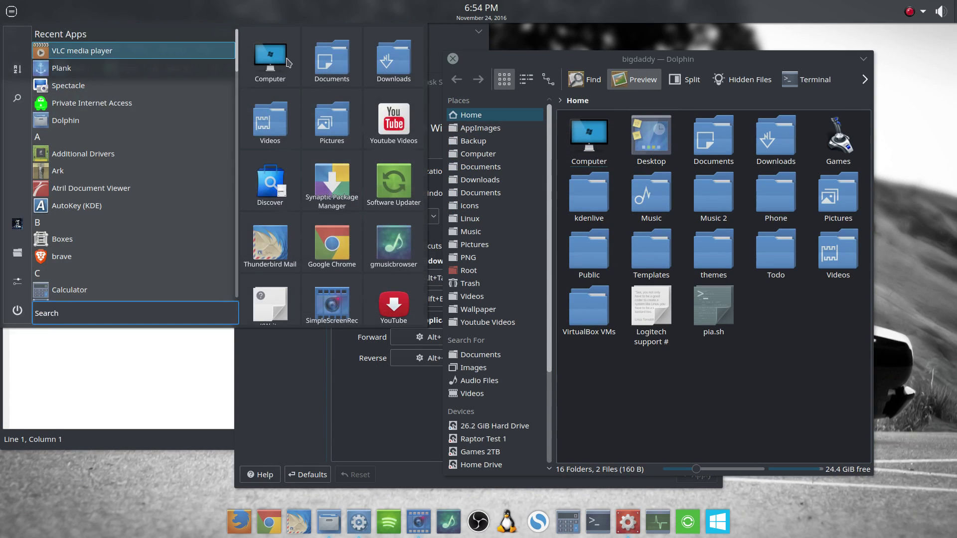
click(288, 61)
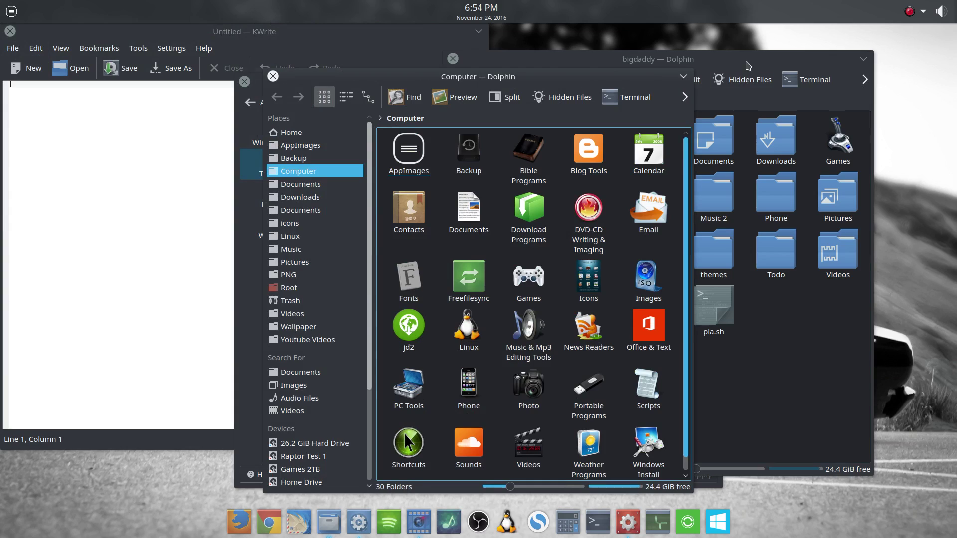
click(748, 66)
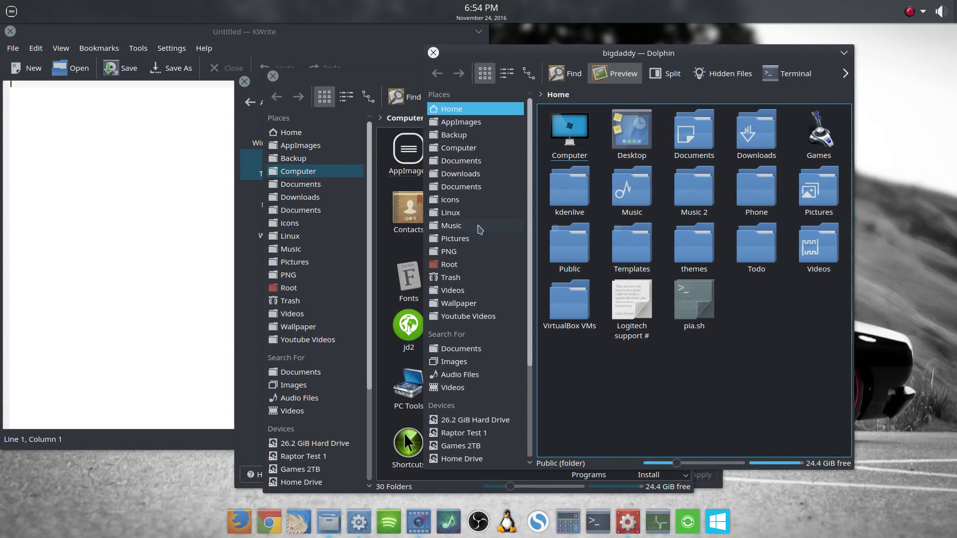
- Switch between the two Dolphin windows, check the current-application forward shortcut in System Settings, and return to the Home window
key(alt+Tab)
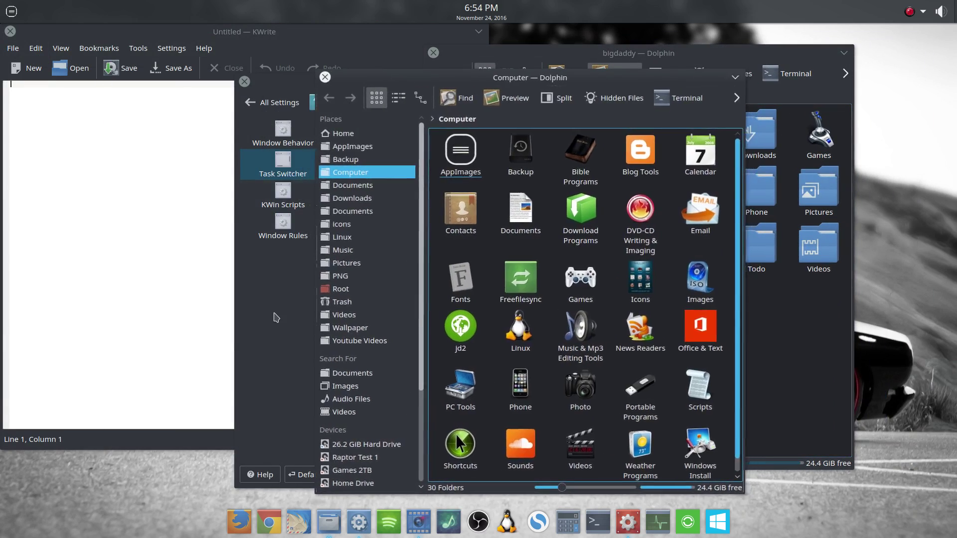
click(275, 317)
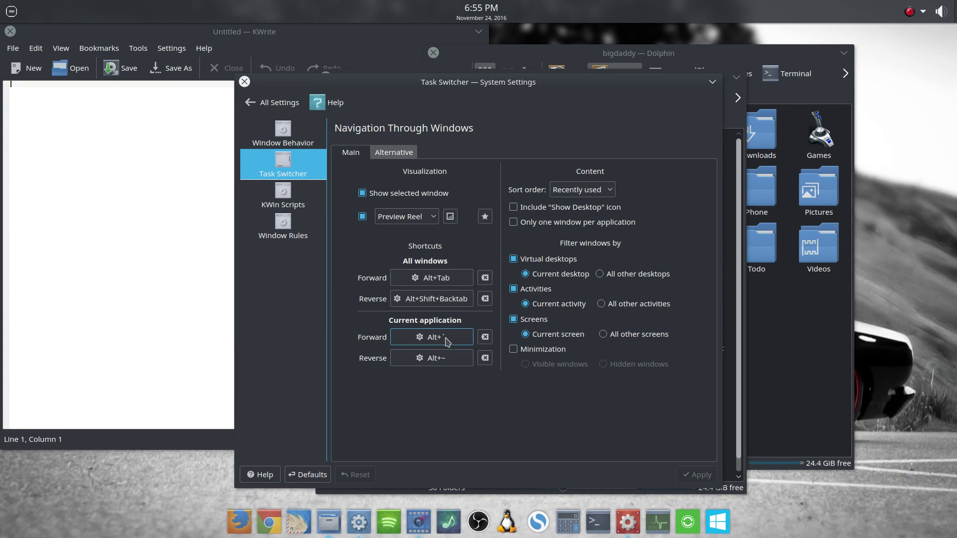
click(793, 352)
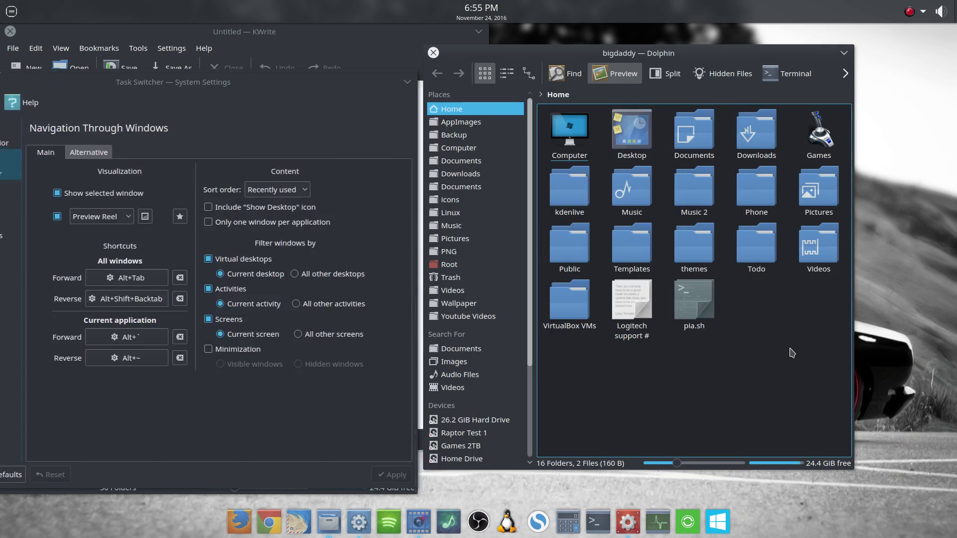
- Cycle repeatedly between the Dolphin Computer and Home windows to test current-application switching, and close both windows
key(alt+Tab)
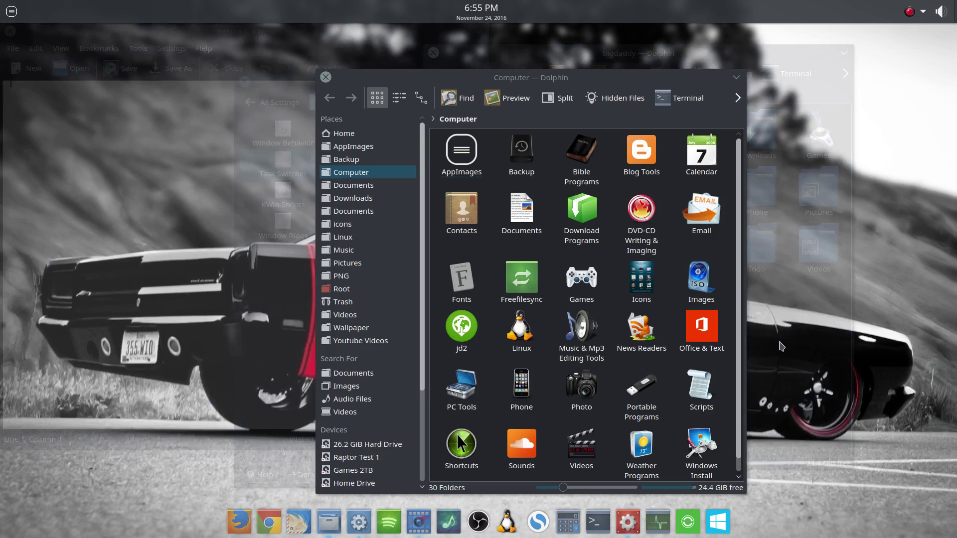
key(alt+Tab)
key(alt+Tab)
key(alt+Tab)
key(alt+Tab)
key(alt+Tab)
key(alt+Tab)
key(alt+Tab)
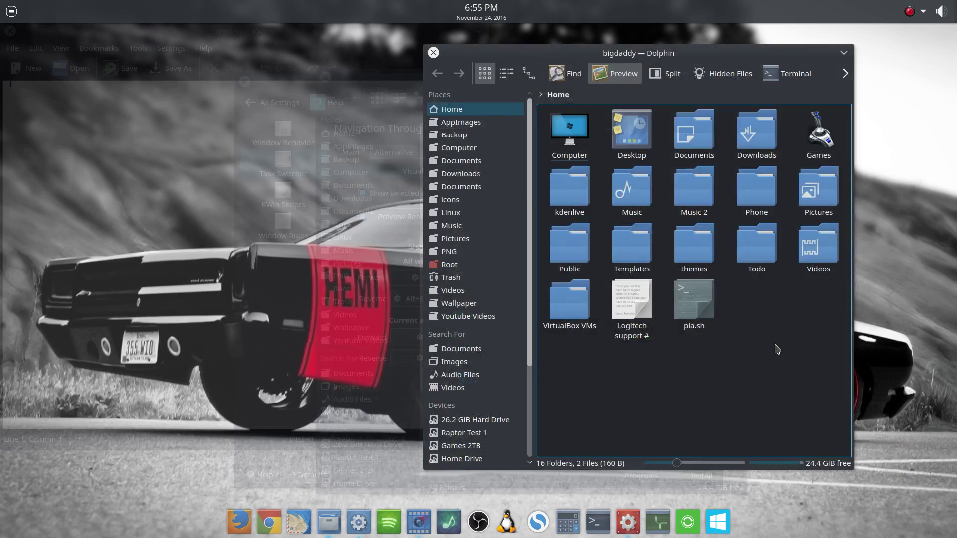
key(alt+Tab)
key(alt+Tab)
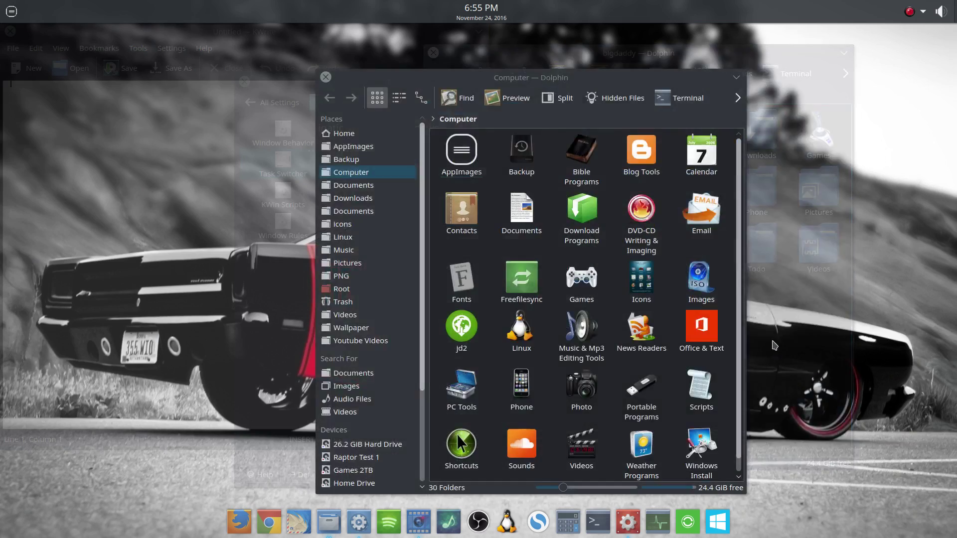
key(alt+Tab)
key(alt+Tab)
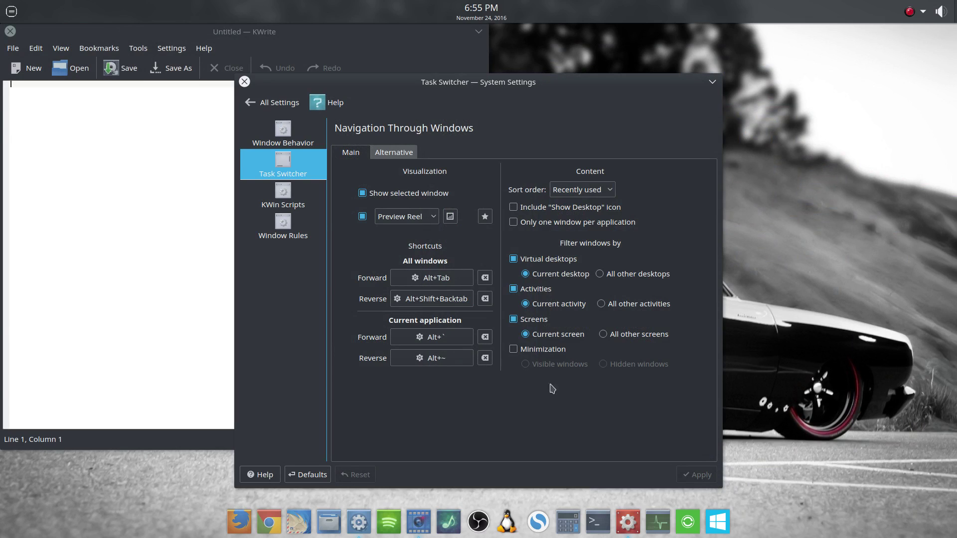
- Try Stacking order as the main task switcher's sort order, and set it back to Recently used
click(579, 192)
click(578, 192)
click(576, 192)
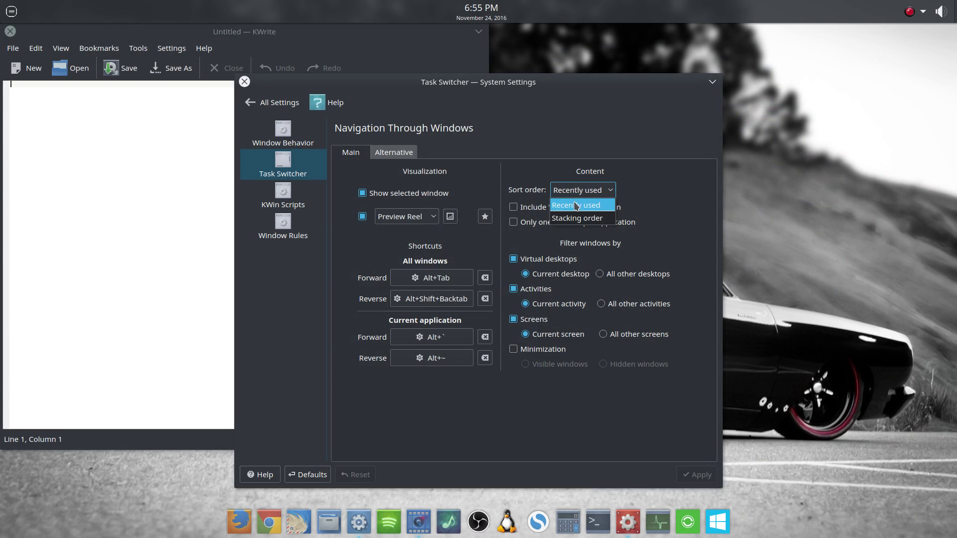
click(572, 216)
click(578, 193)
click(567, 207)
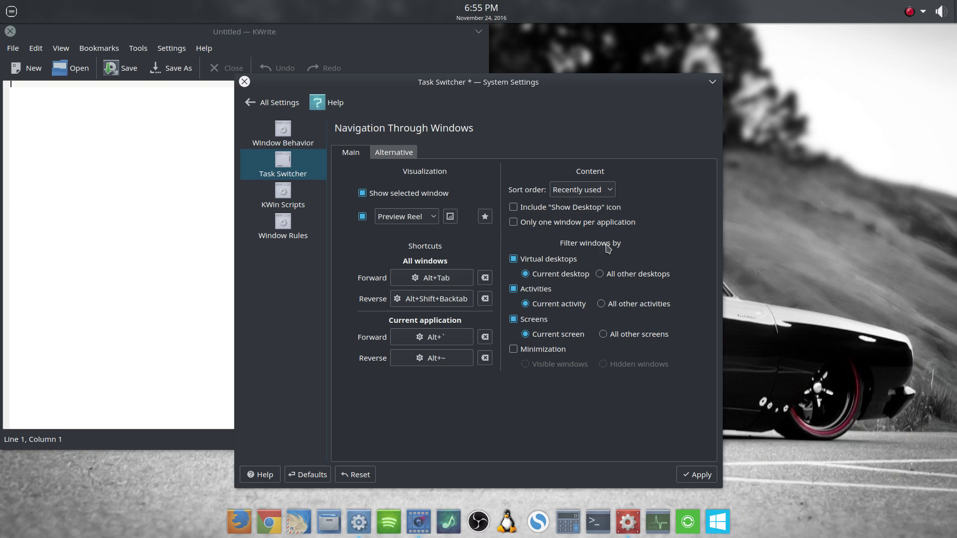
- Set the main task switcher visualization to Cover Switch and apply it
click(434, 218)
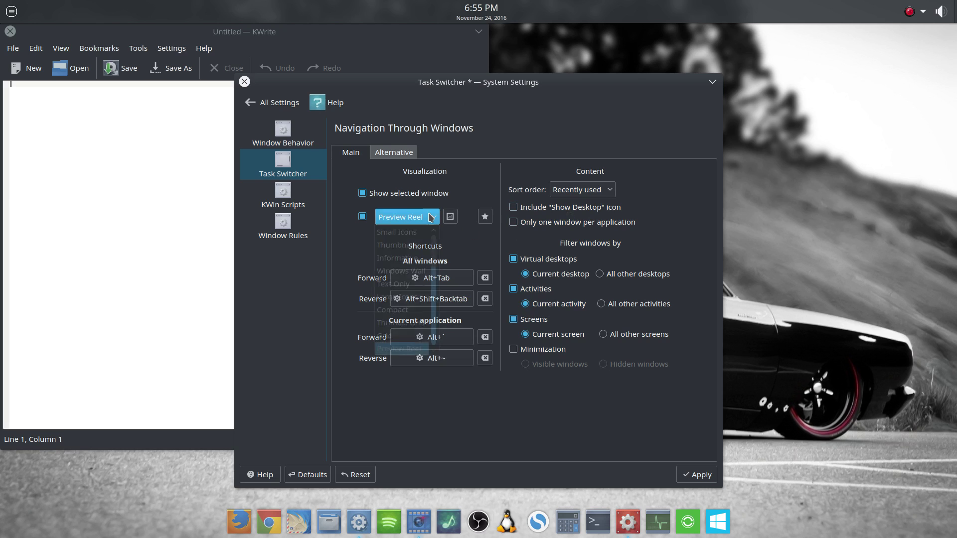
click(399, 232)
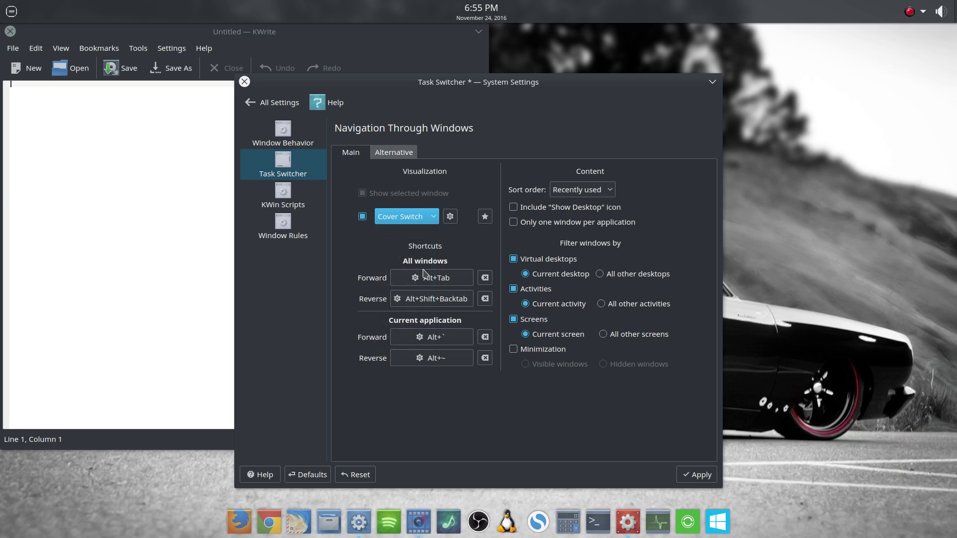
click(698, 474)
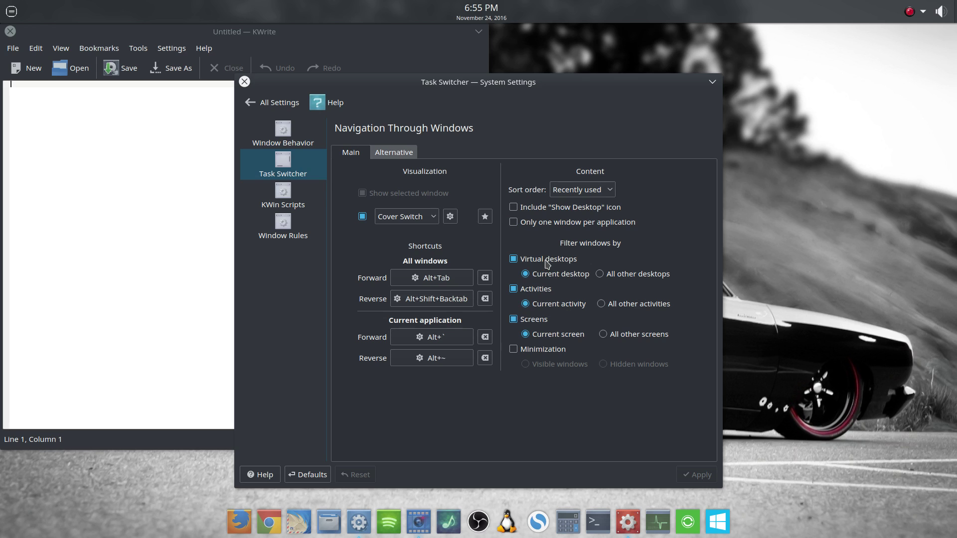
- Turn the main task switcher's Virtual desktops filter off and back on
click(515, 260)
click(516, 260)
click(515, 260)
click(514, 260)
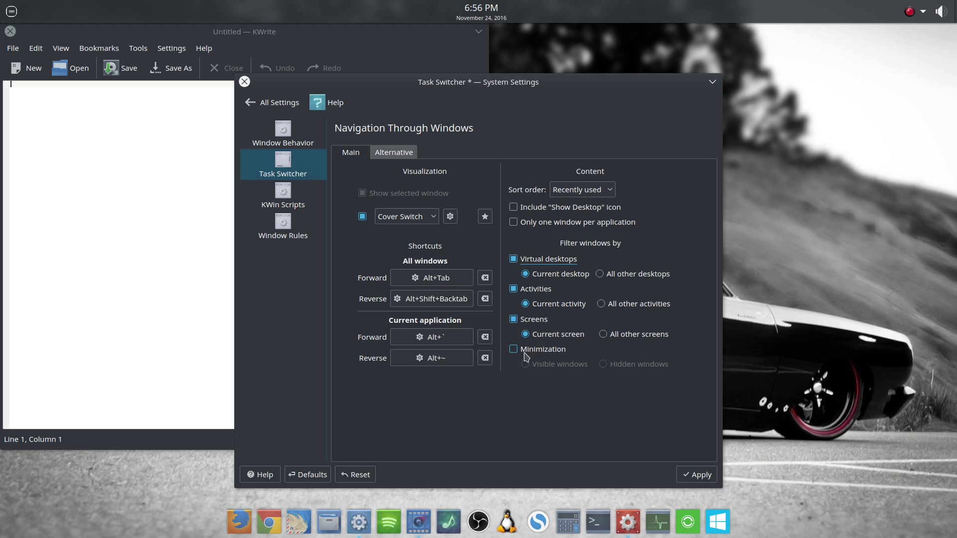
- Compare the main and alternative task switcher settings, and look through the alternative visualizations while keeping Flip Switch
click(392, 154)
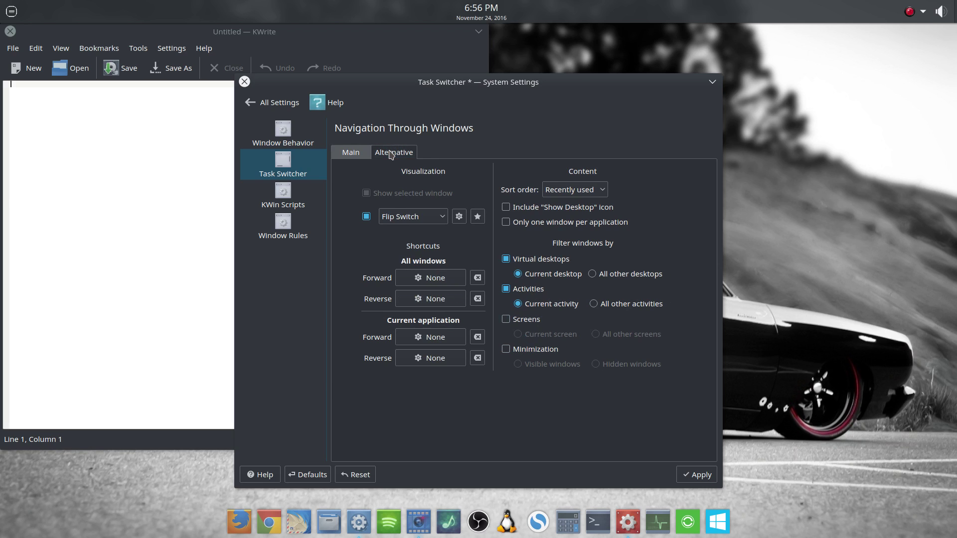
click(364, 154)
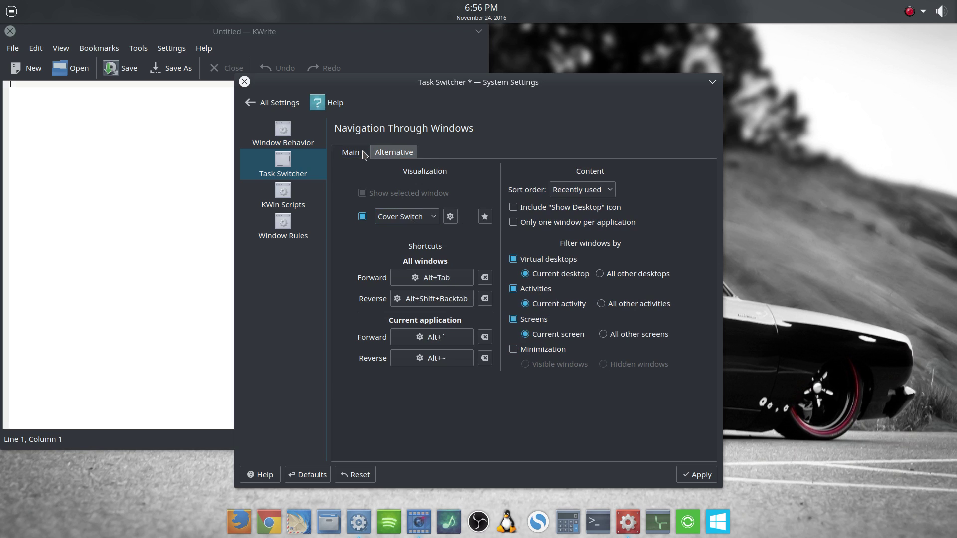
click(393, 153)
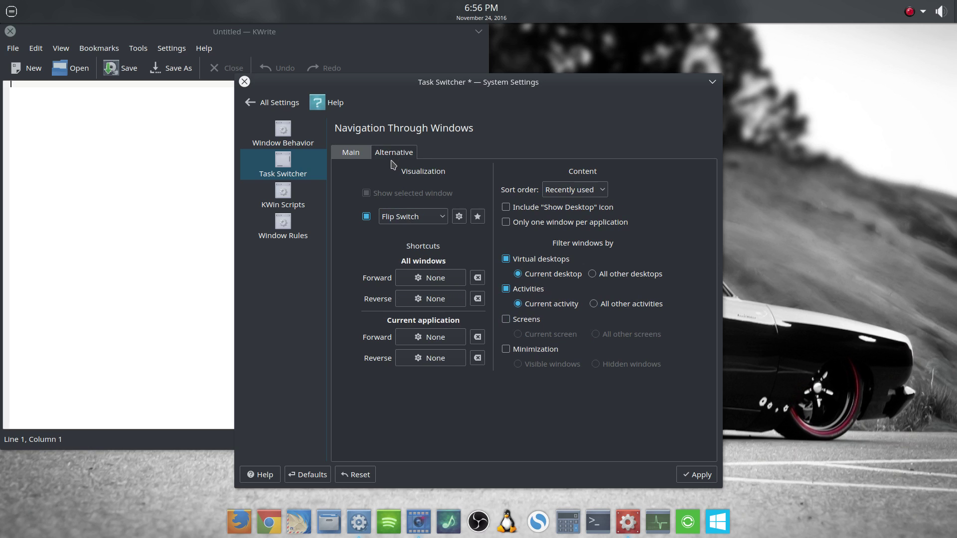
click(365, 156)
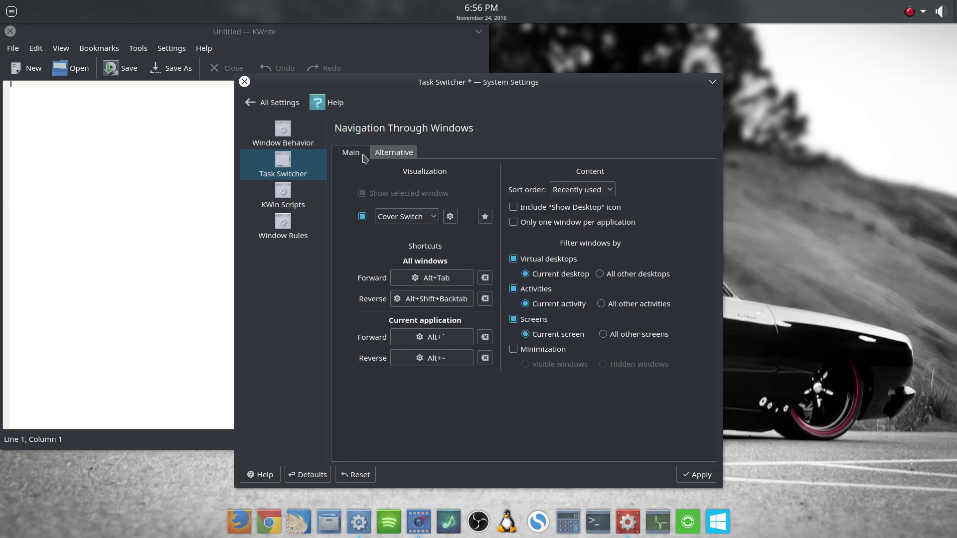
click(392, 155)
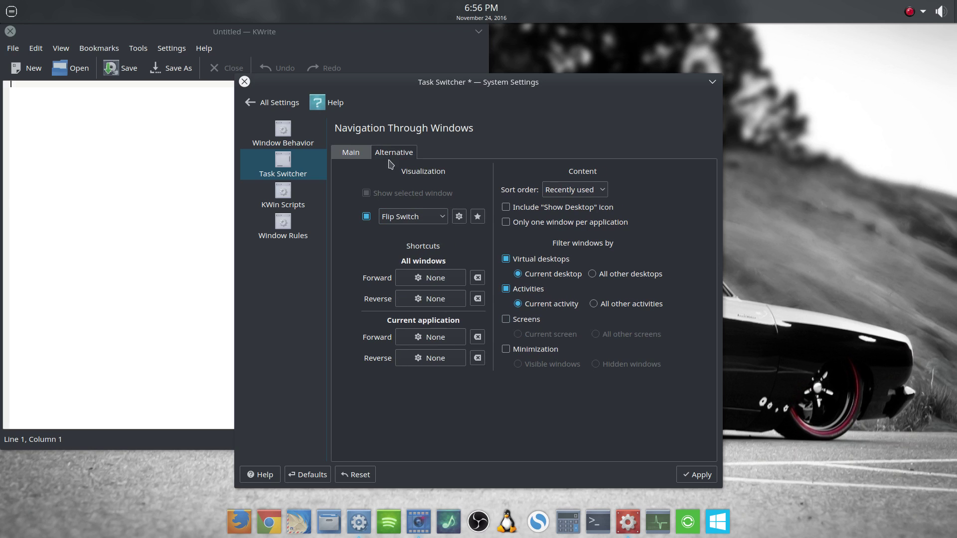
click(438, 217)
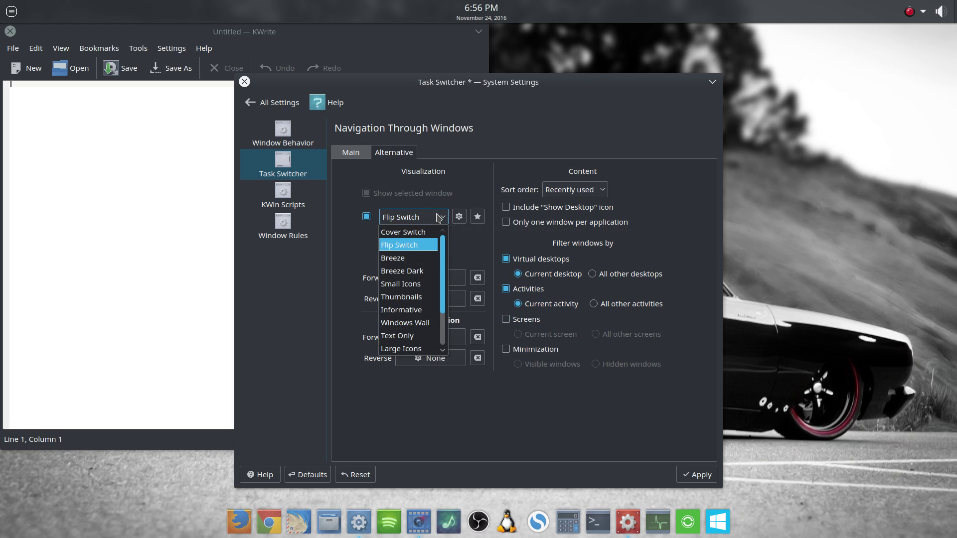
click(528, 373)
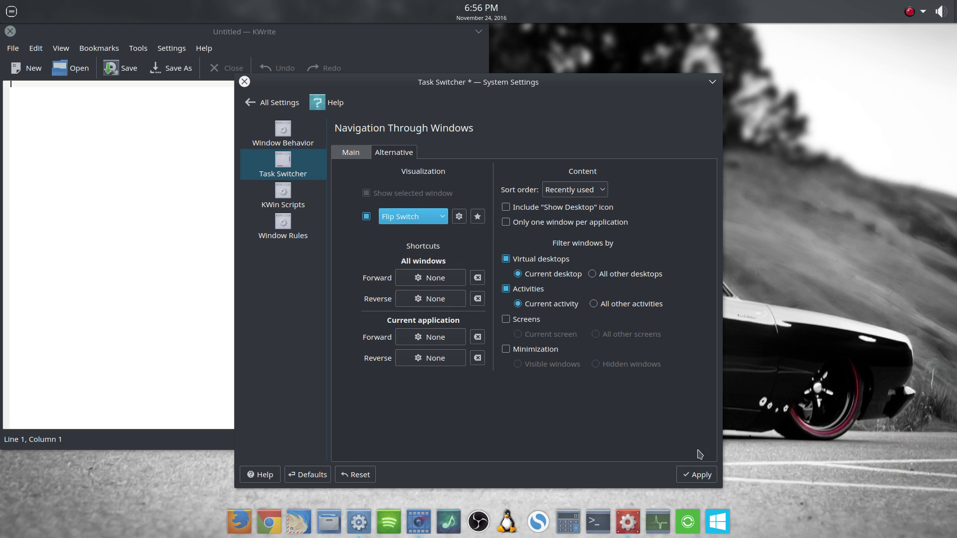
- Assign Ctrl+Tab as the alternative task switcher's forward shortcut for all windows and apply it
click(427, 280)
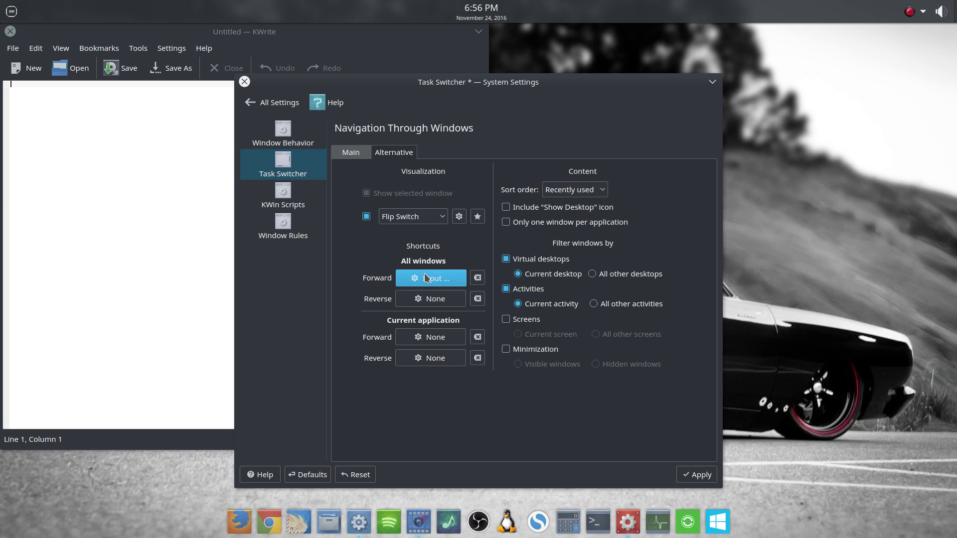
key(ctrl+Tab)
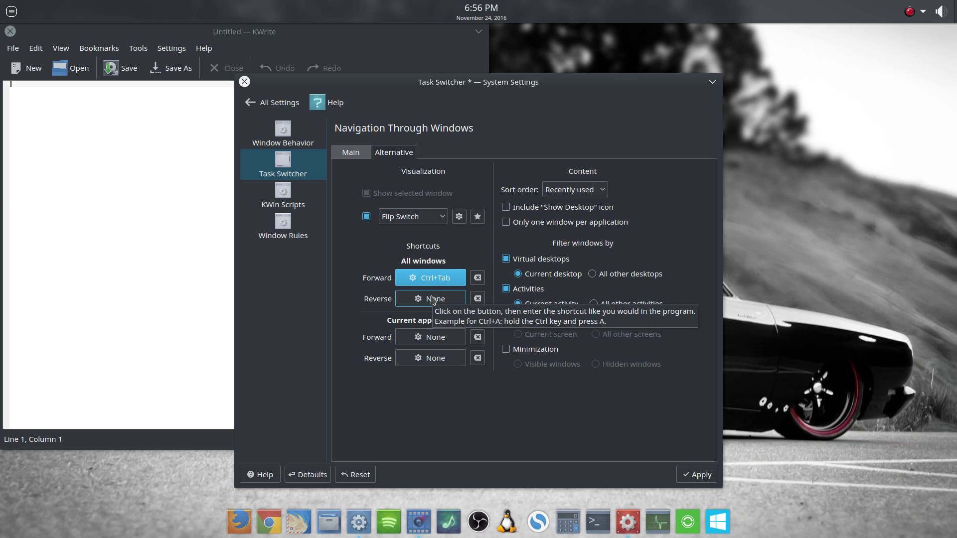
click(700, 475)
- Cycle through the open windows with the alternative task switcher to test Flip Switch
key(ctrl+Tab)
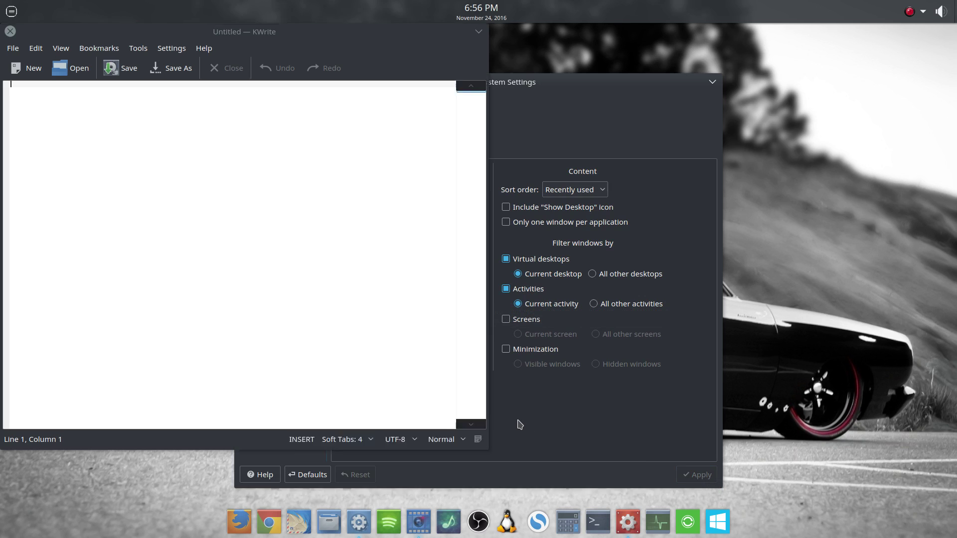
key(ctrl+Tab)
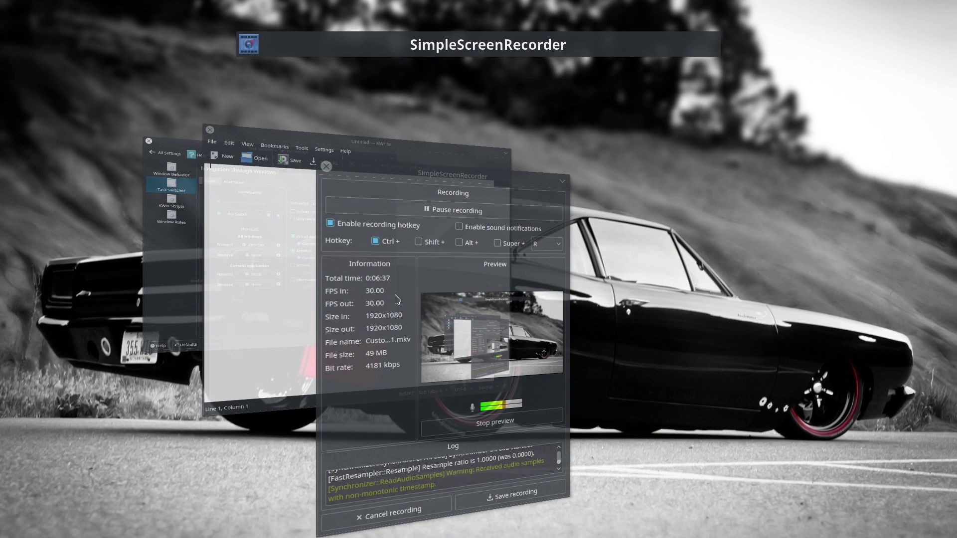
key(ctrl+Tab)
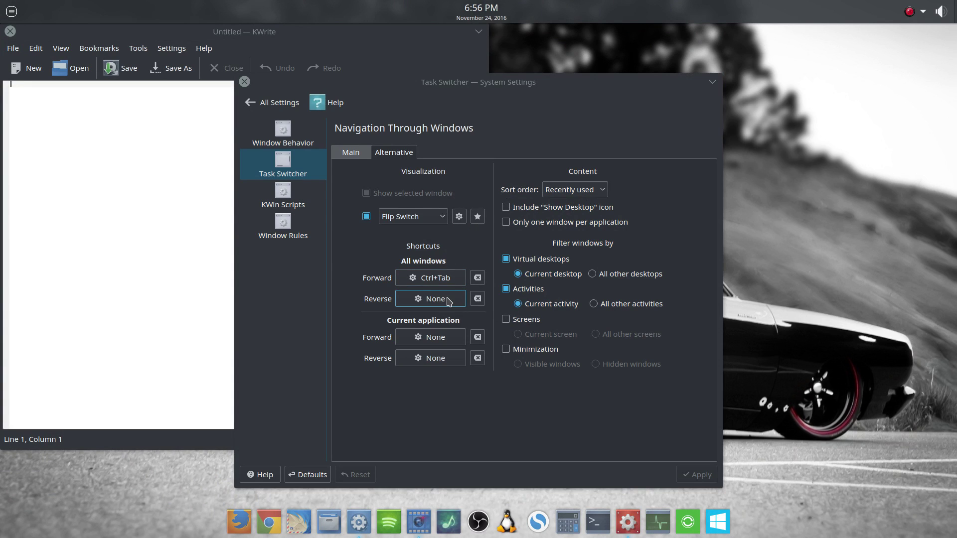
- Assign Ctrl+Shift+Tab as the alternative reverse shortcut for all windows, apply it, and test the Flip Switch view again
click(448, 301)
key(ctrl+shift+Tab)
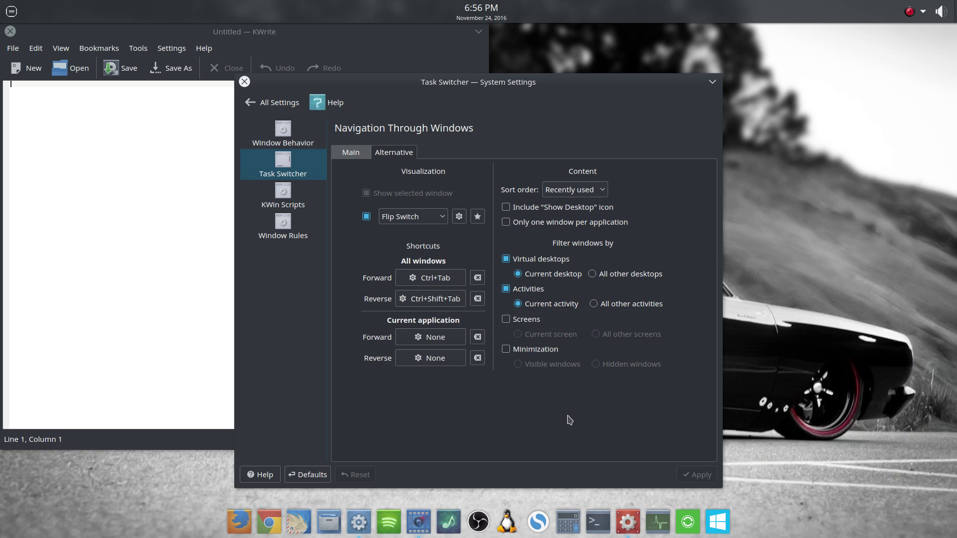
key(ctrl+Tab)
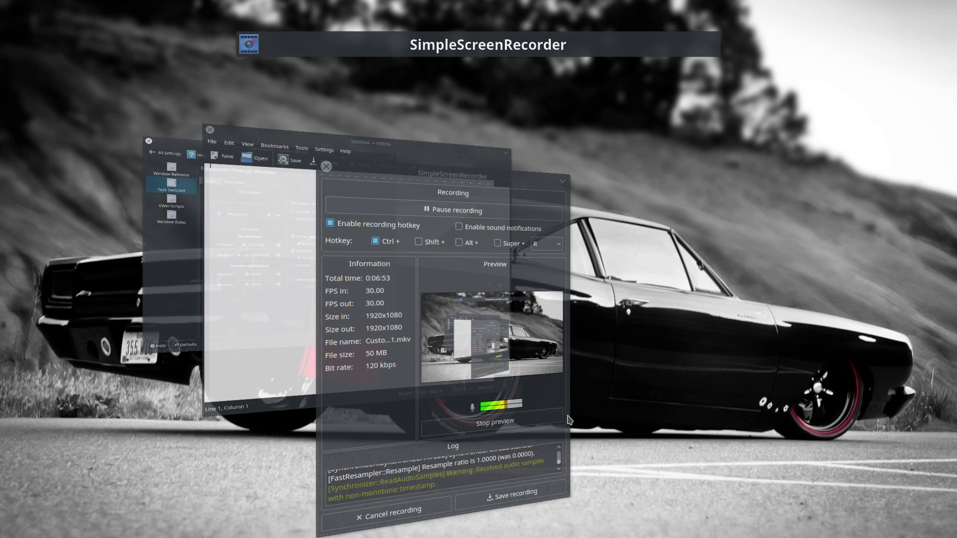
key(Escape)
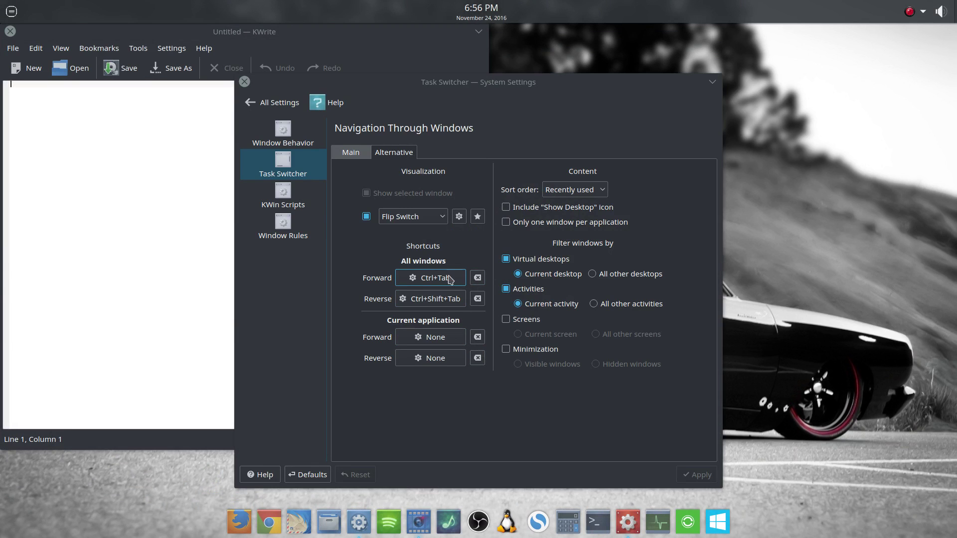
- Trigger the alternative Flip Switch task switcher once more and return to the main task switcher settings
key(ctrl+Tab)
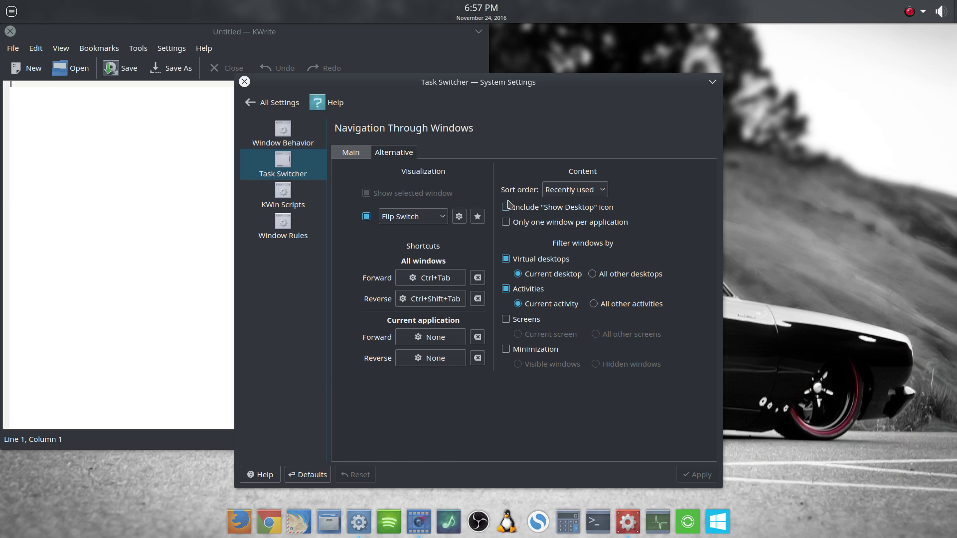
click(355, 153)
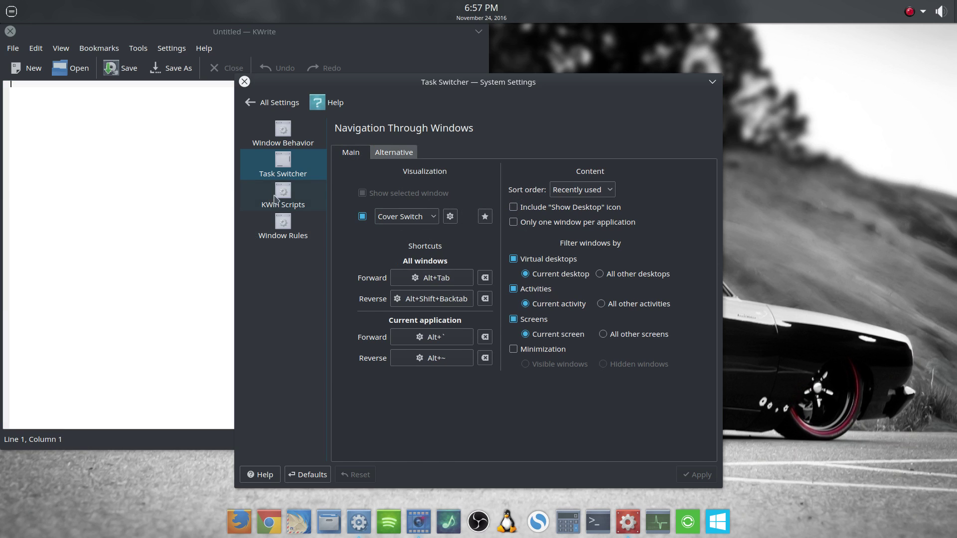
- Review the installed KWin scripts and browse the newest downloadable scripts in the add-on installer without installing any
click(283, 199)
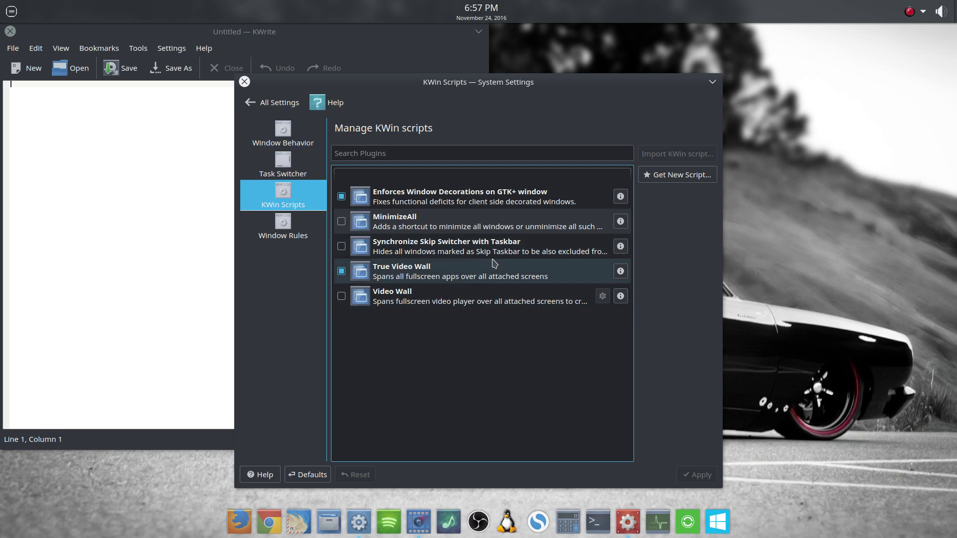
click(645, 176)
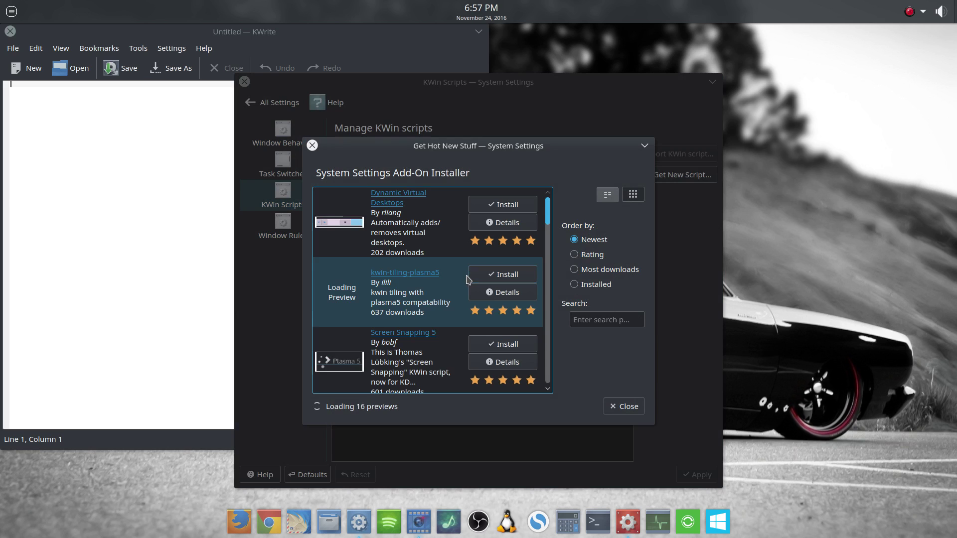
scroll(459, 280, down, 1)
scroll(459, 279, down, 6)
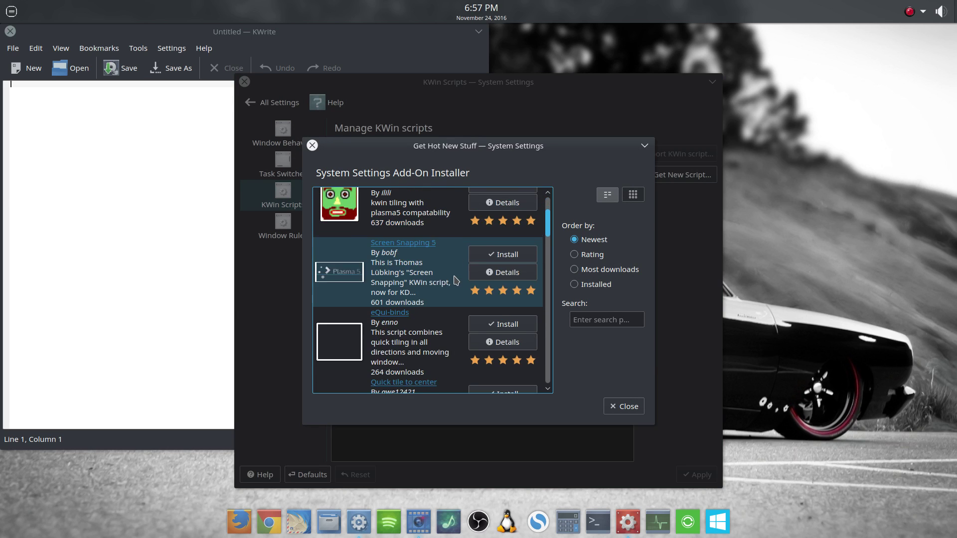
scroll(452, 282, down, 6)
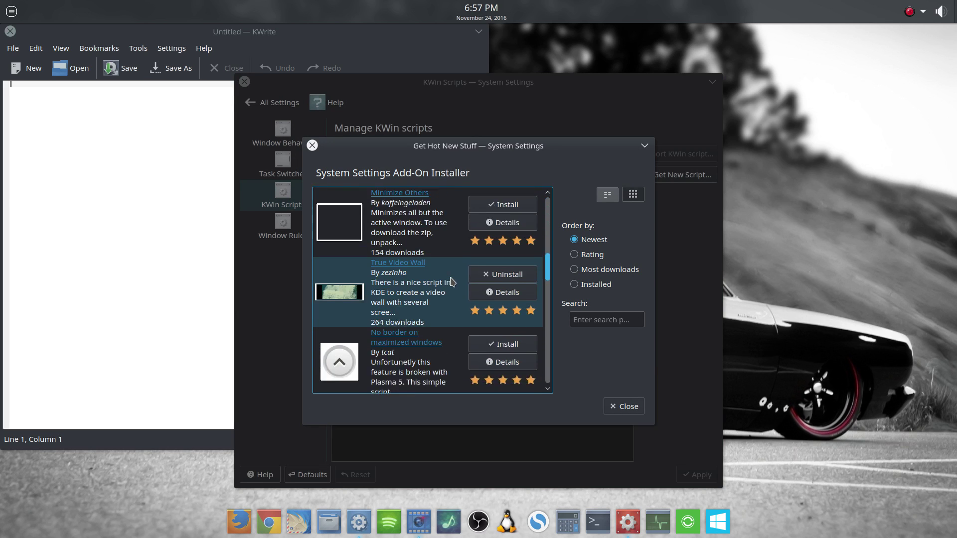
scroll(452, 282, down, 6)
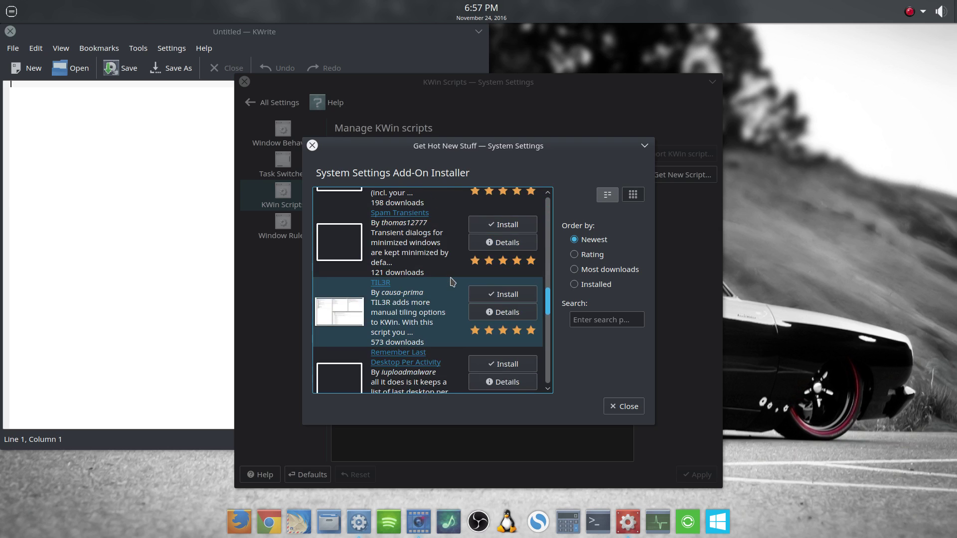
scroll(452, 282, down, 6)
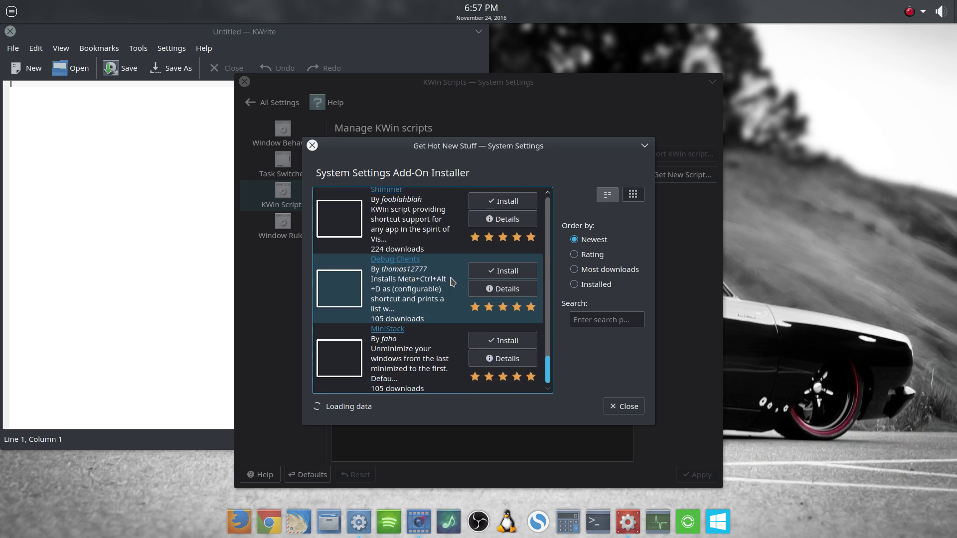
scroll(452, 282, down, 5)
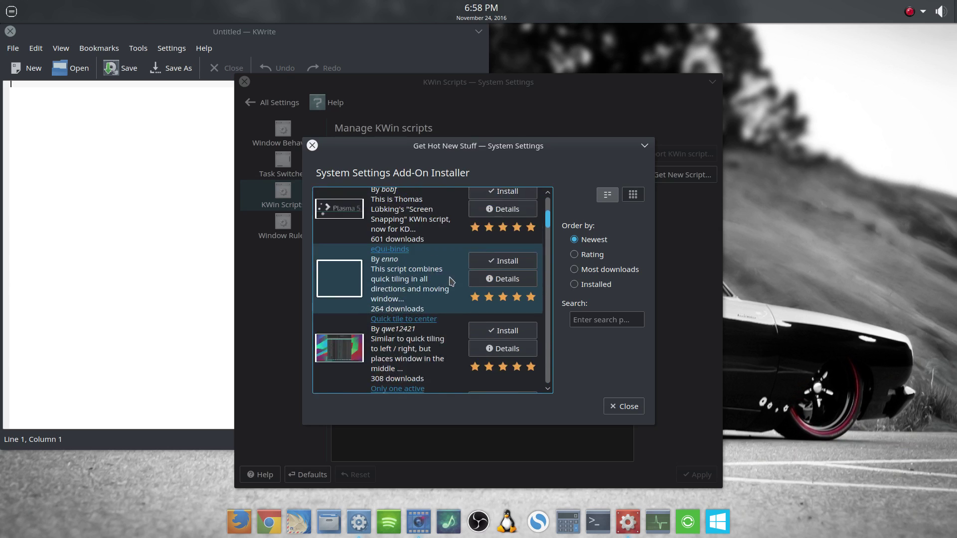
click(624, 406)
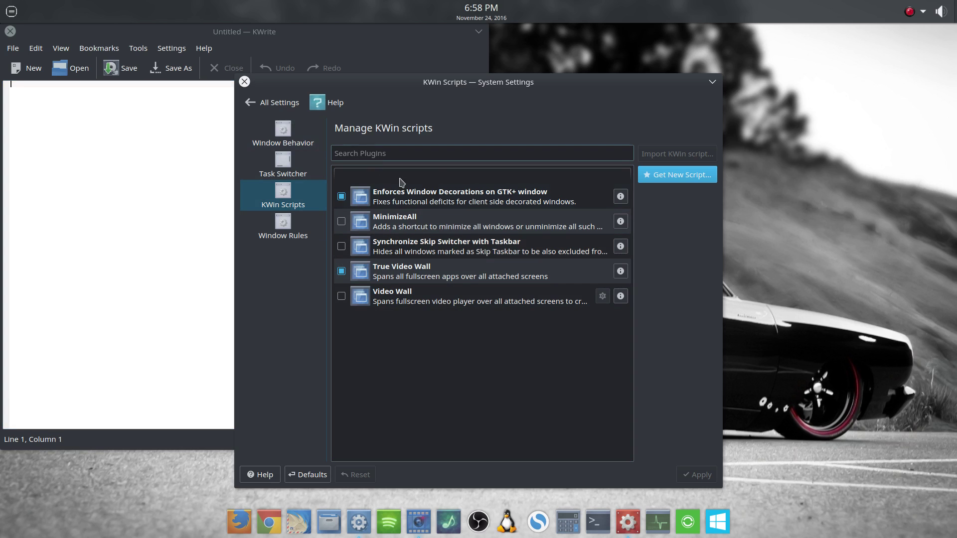
- Look over the window rules and the window matching options of a new rule, cancelling without creating it
click(281, 235)
click(282, 197)
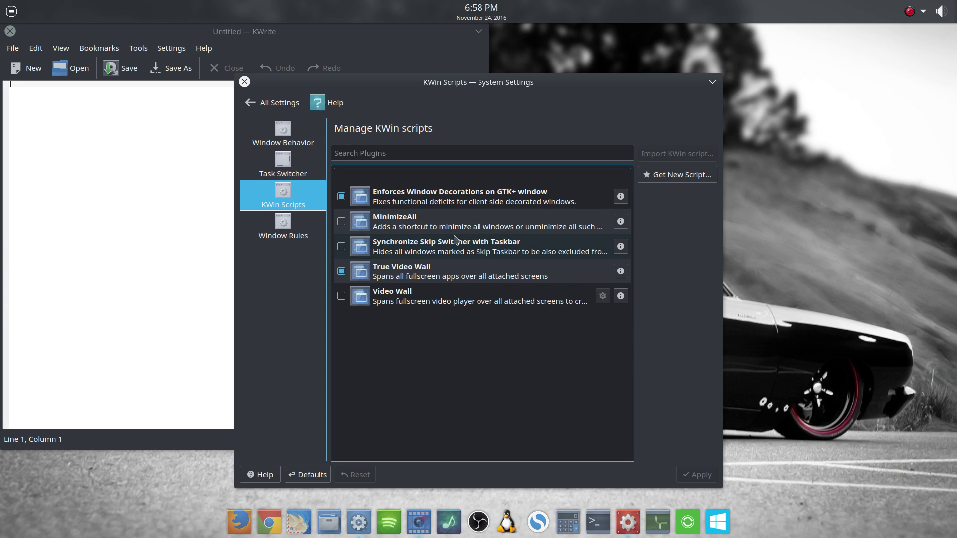
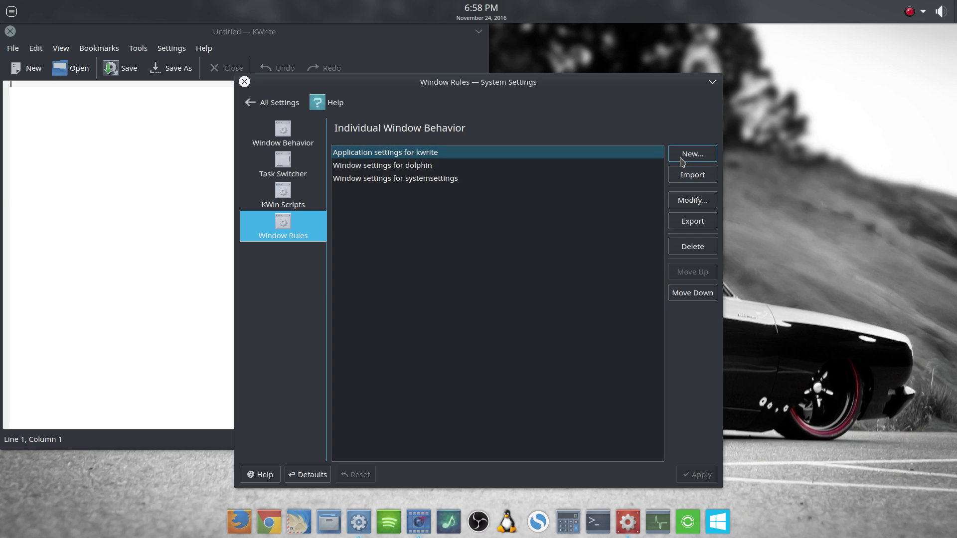
click(681, 160)
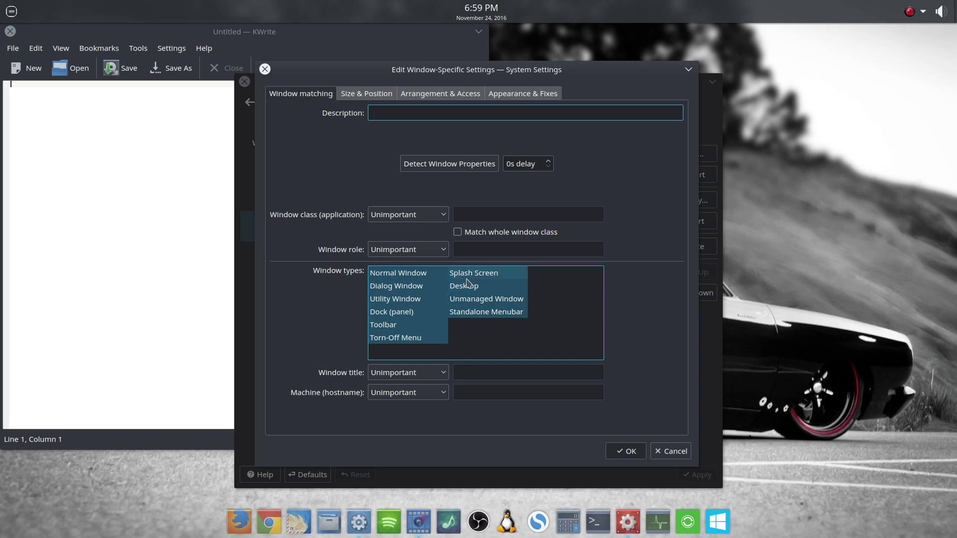
click(657, 451)
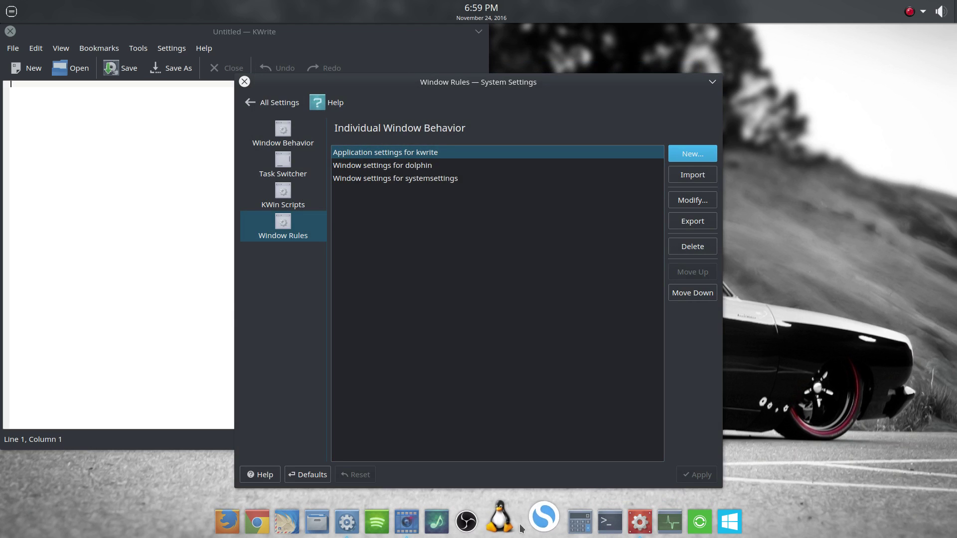
- Open the Dolphin file manager and move its window beside the window rules list
click(319, 521)
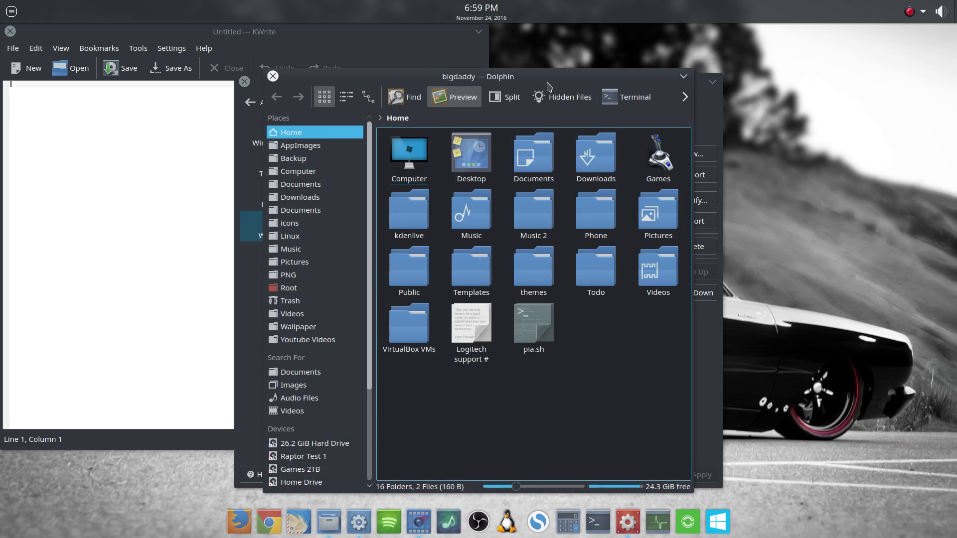
drag(546, 80, 741, 56)
click(397, 228)
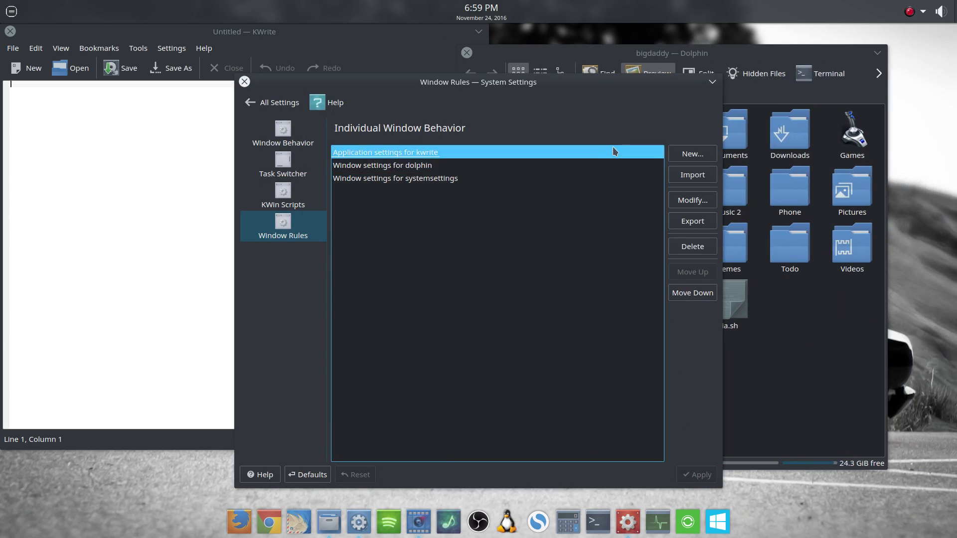
click(745, 382)
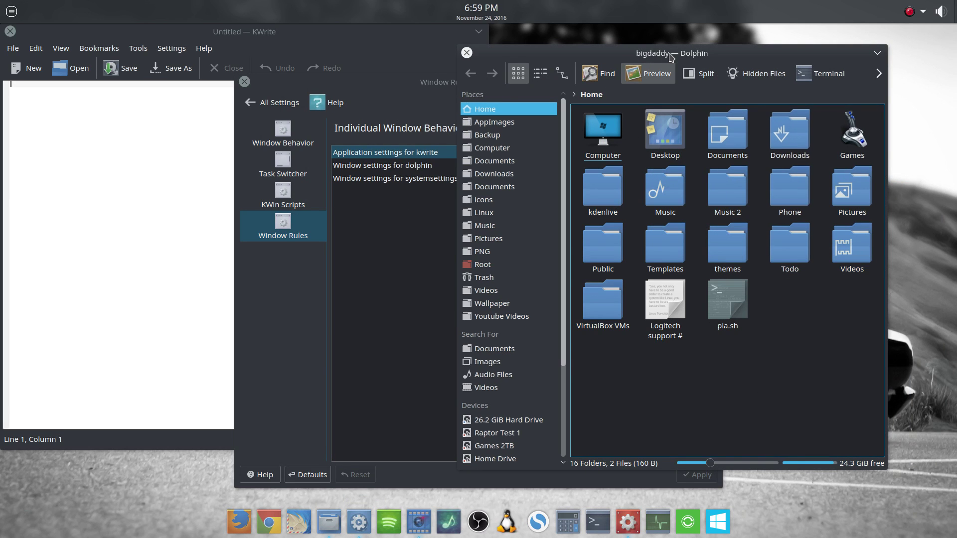
drag(670, 54, 696, 47)
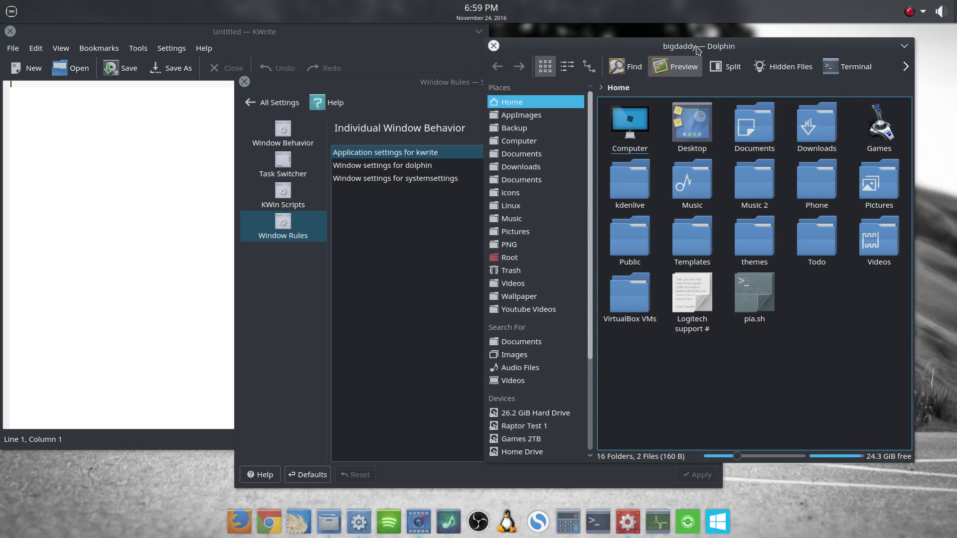
- Look up the special window settings entry among the Dolphin window's additional actions without opening it
right_click(698, 50)
mouse_move(737, 91)
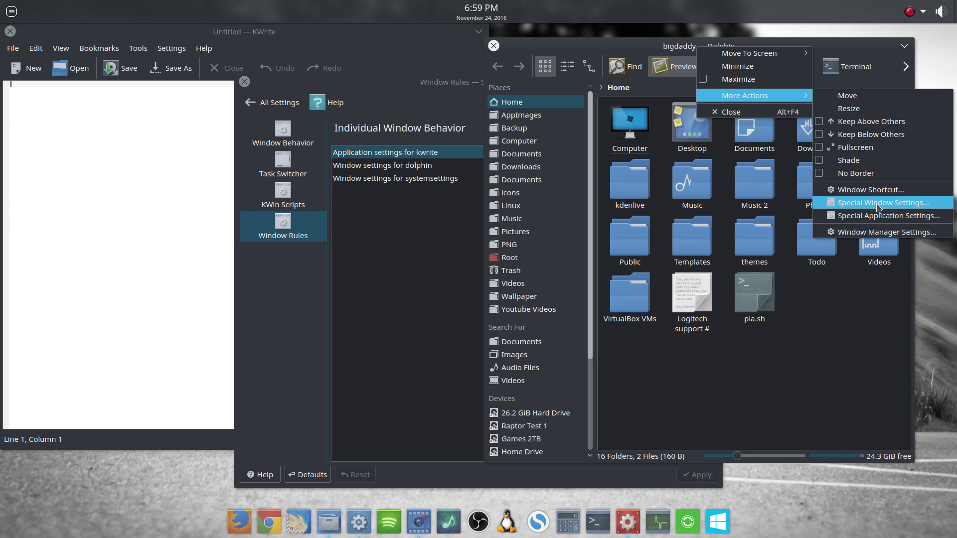
click(689, 57)
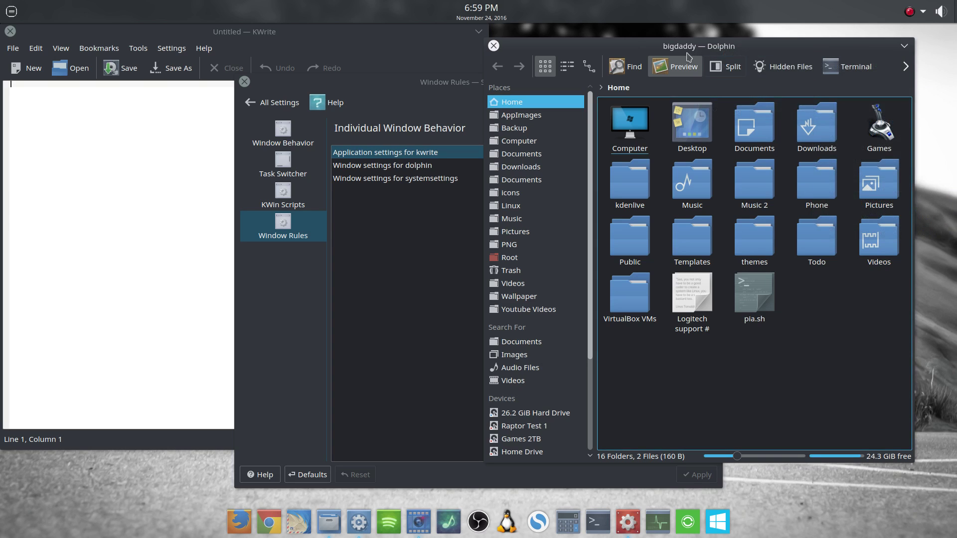
- Show hidden files in Dolphin, move its window over System Settings, and enlarge it
click(801, 72)
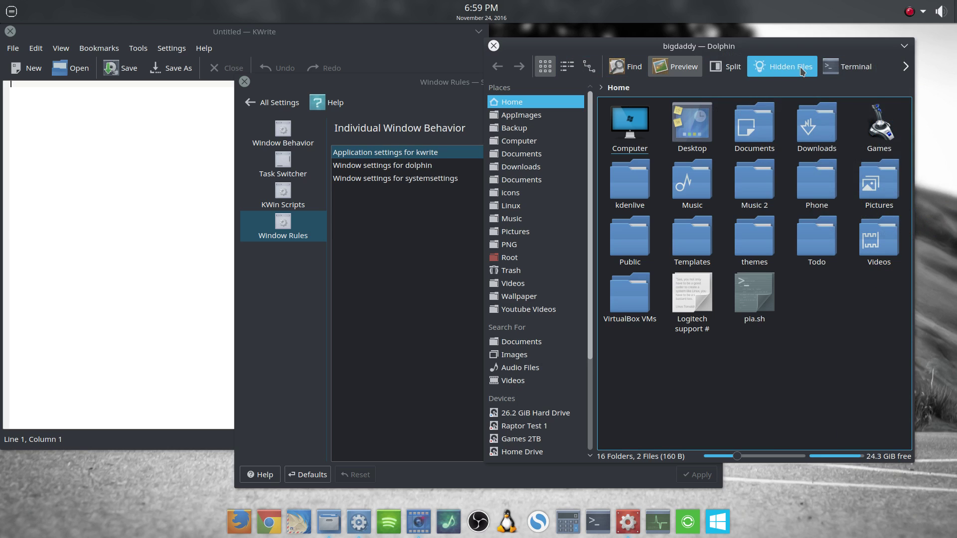
drag(818, 46, 622, 52)
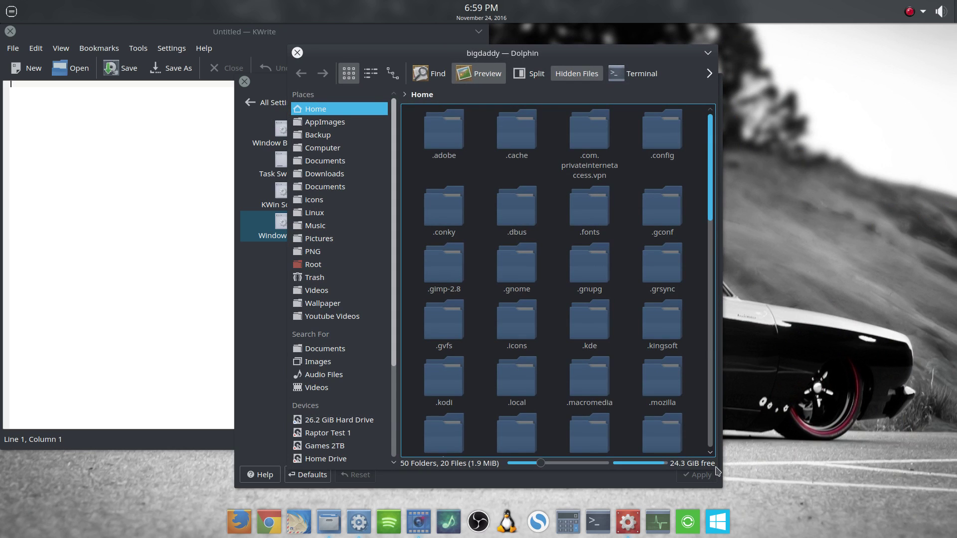
drag(717, 469, 884, 497)
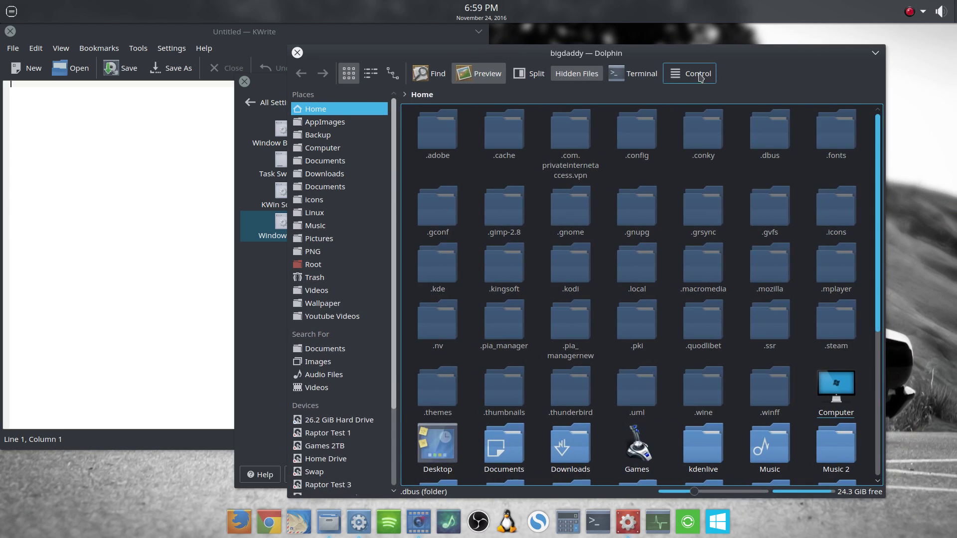
- View the Startup page of Dolphin's preferences and close the dialog without changing anything
click(698, 73)
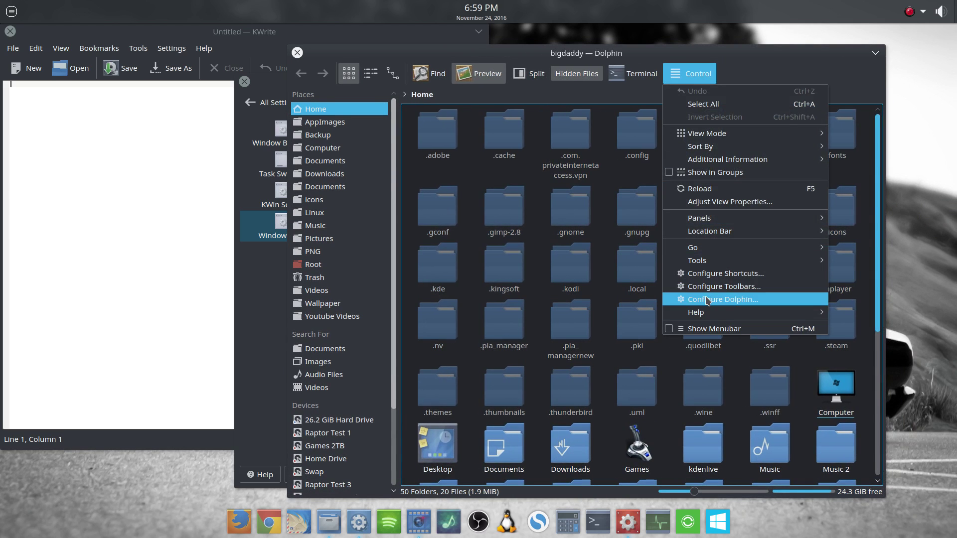
click(728, 299)
drag(573, 133, 614, 153)
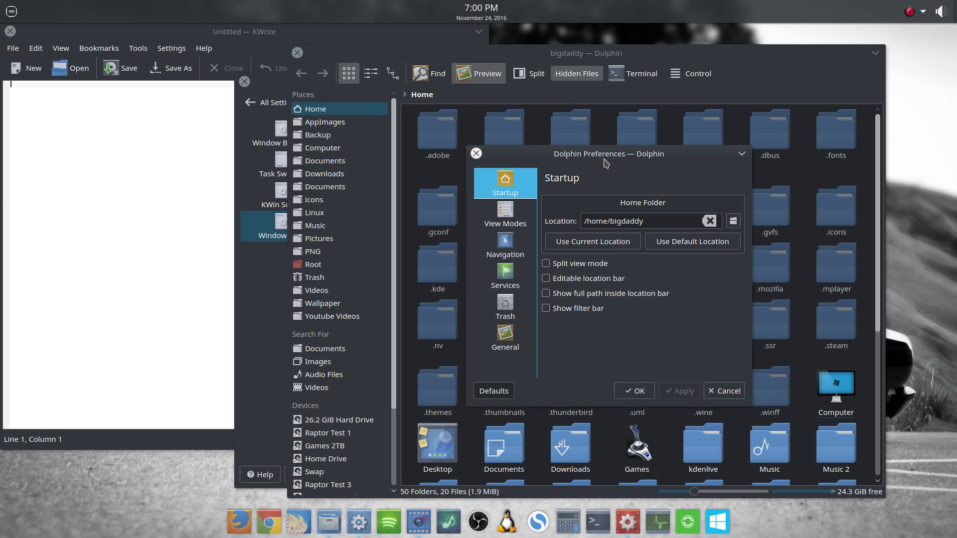
drag(606, 161, 579, 165)
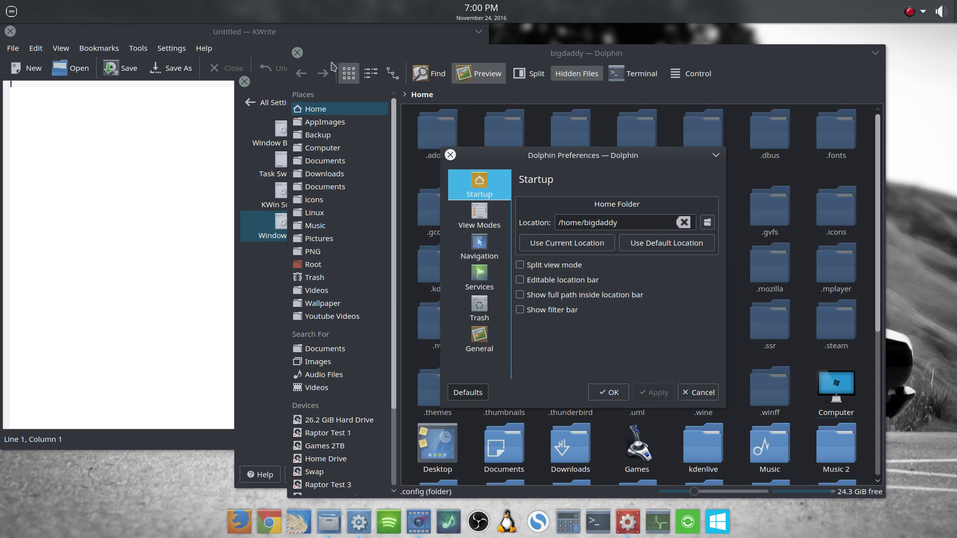
click(450, 155)
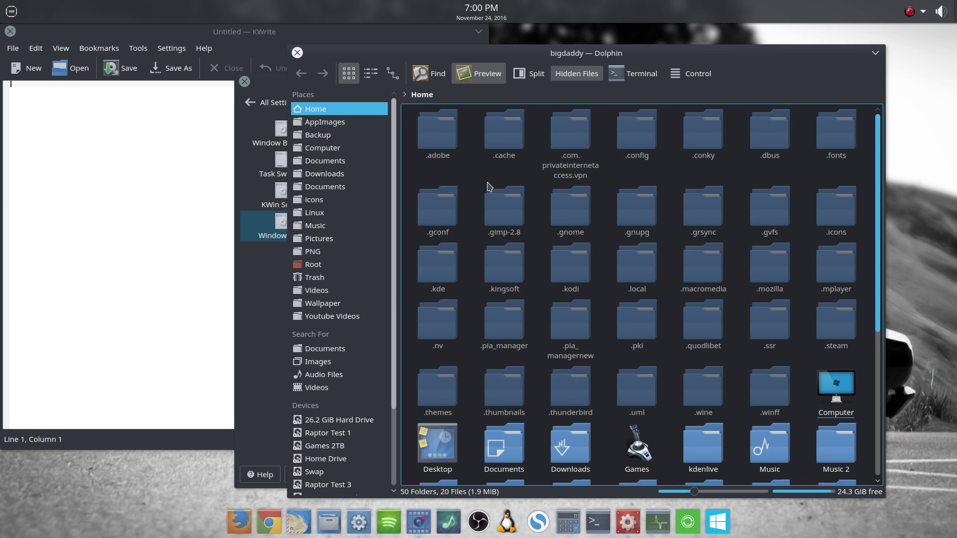
- Hide the hidden files in Dolphin, then shrink its window and place it beside the window rules list
click(603, 95)
click(594, 77)
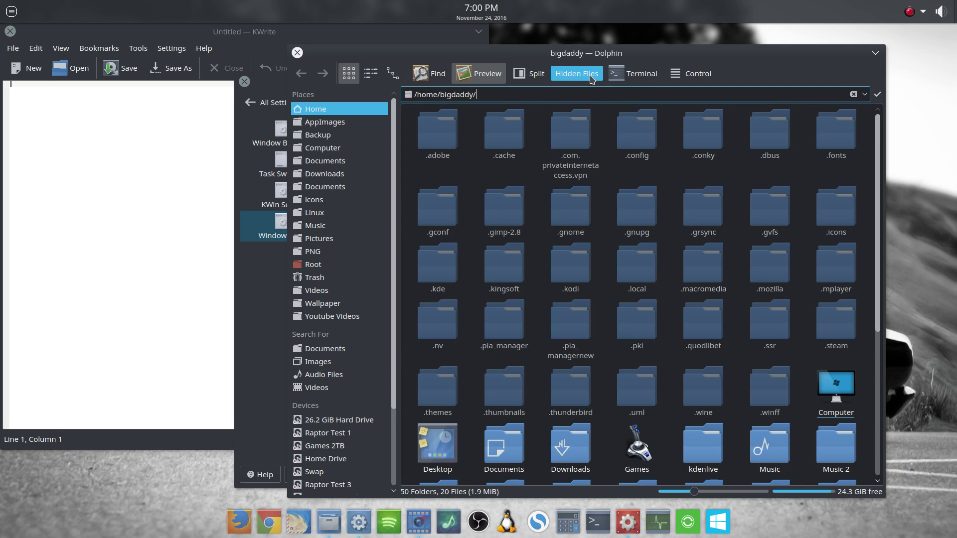
drag(807, 65, 722, 70)
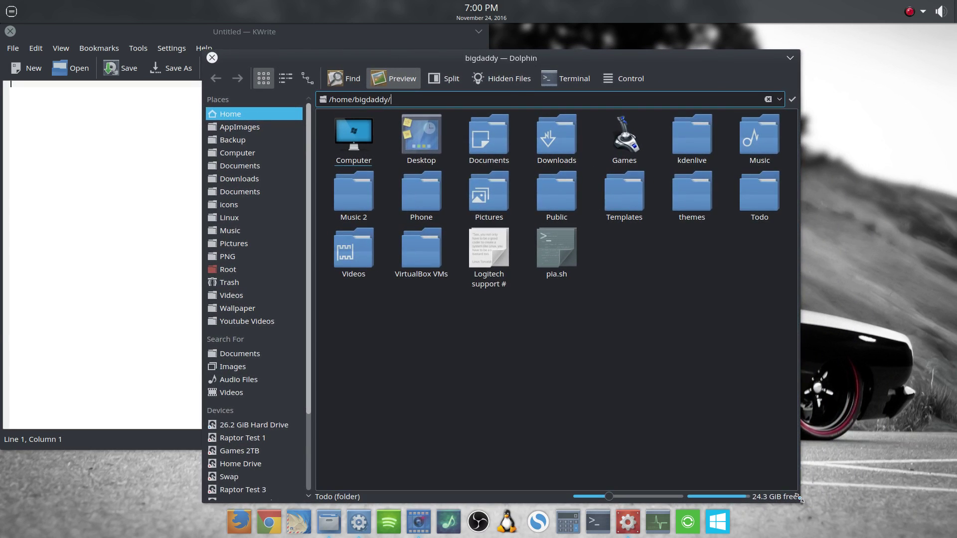
drag(799, 498, 691, 431)
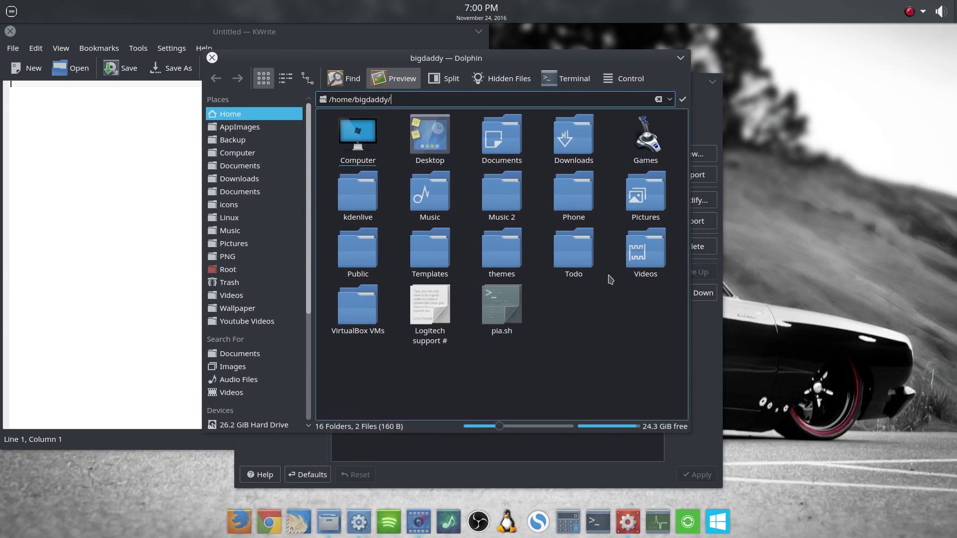
drag(523, 63, 629, 74)
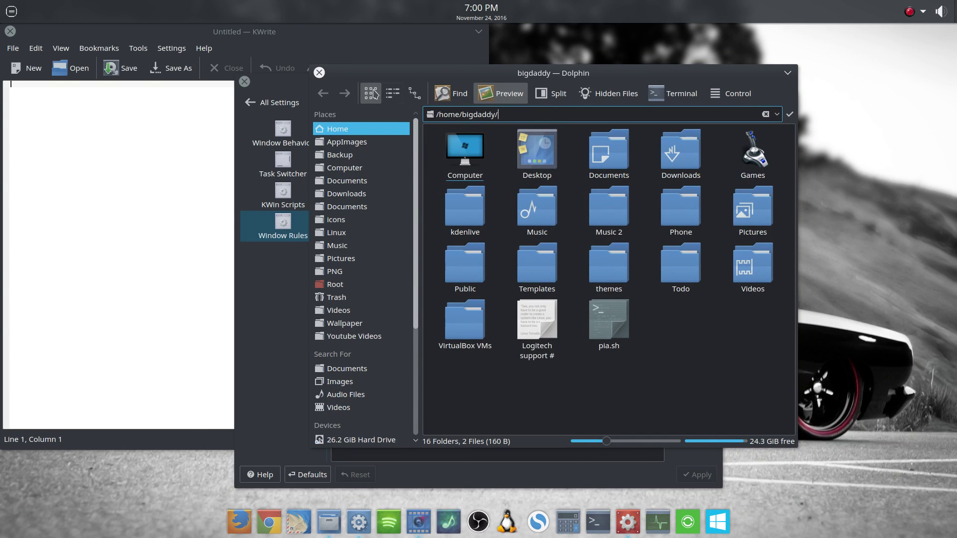
drag(361, 78, 521, 35)
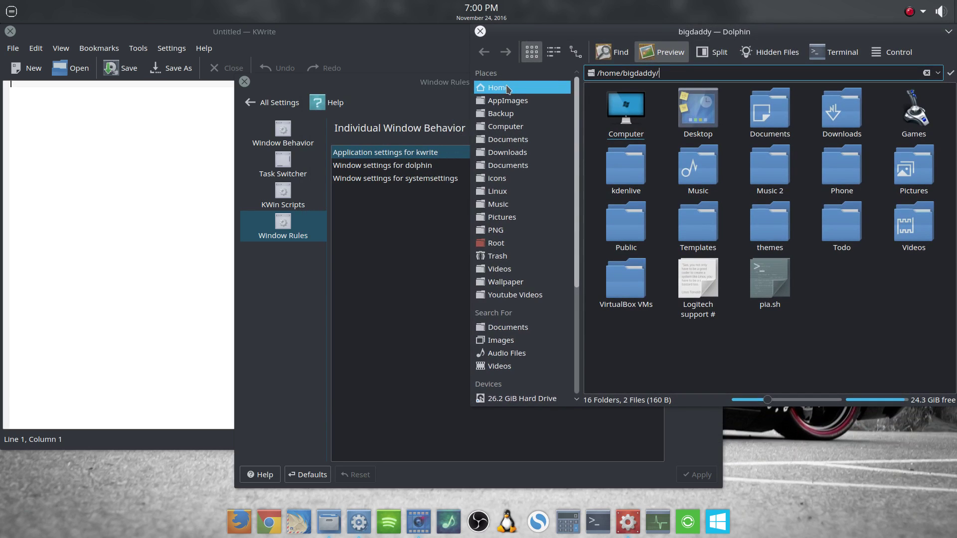
- Open the special window settings for the Dolphin window and show its window matching criteria
right_click(667, 33)
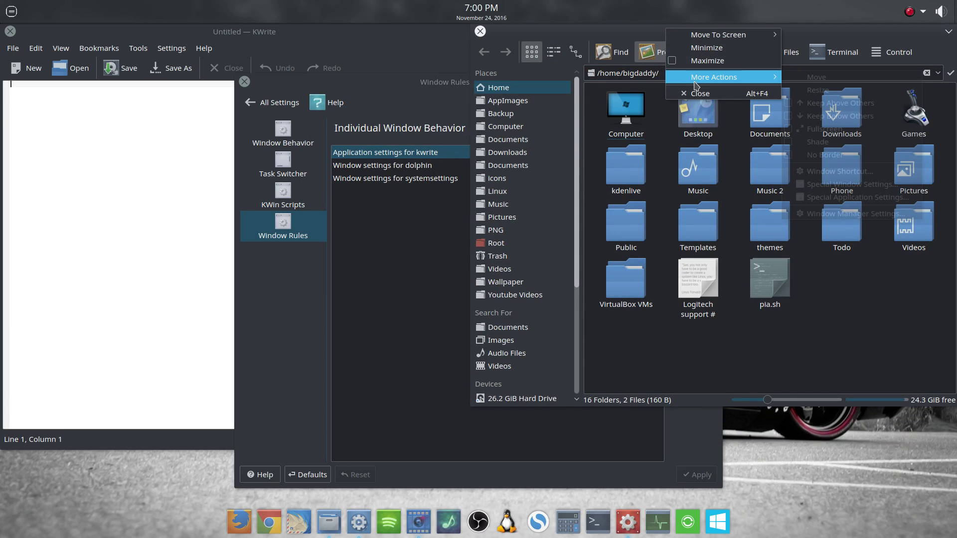
mouse_move(695, 79)
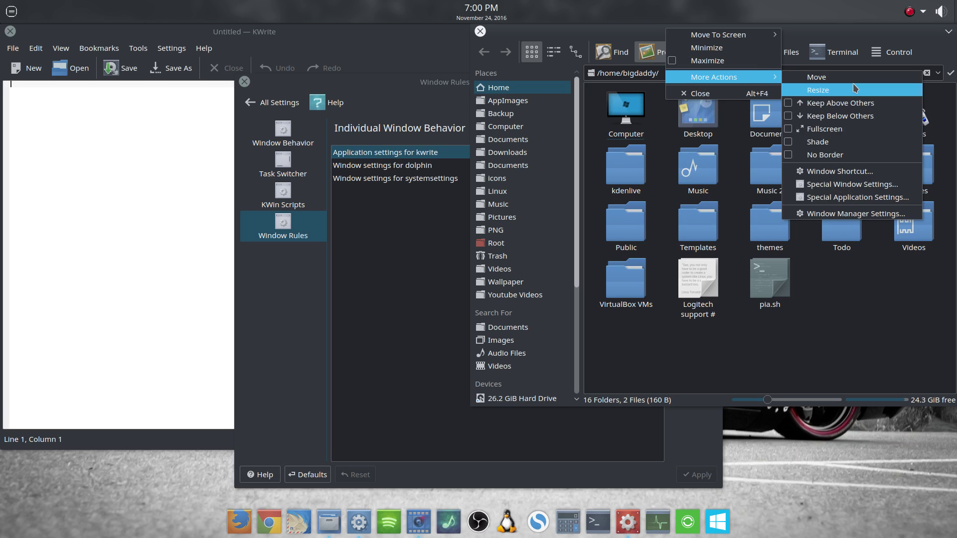
click(832, 186)
click(327, 87)
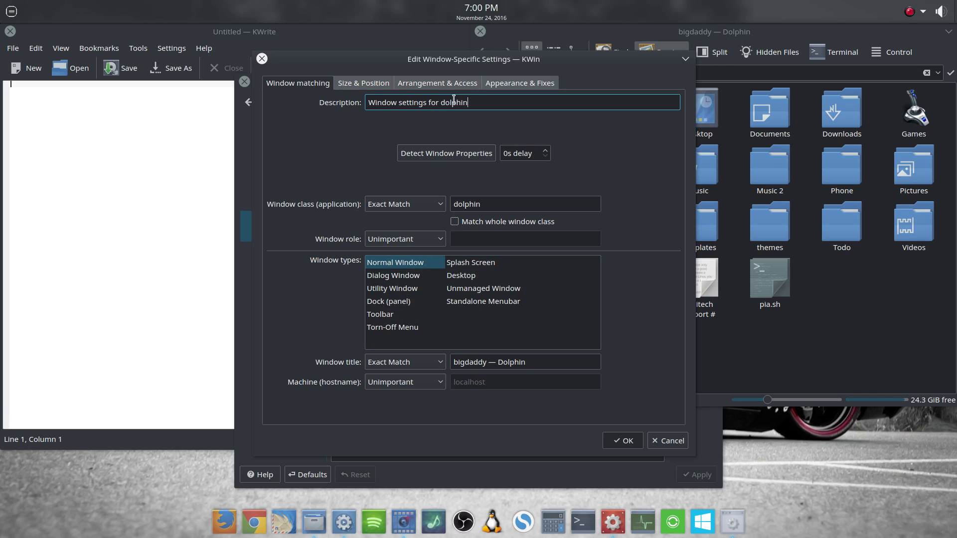
click(379, 86)
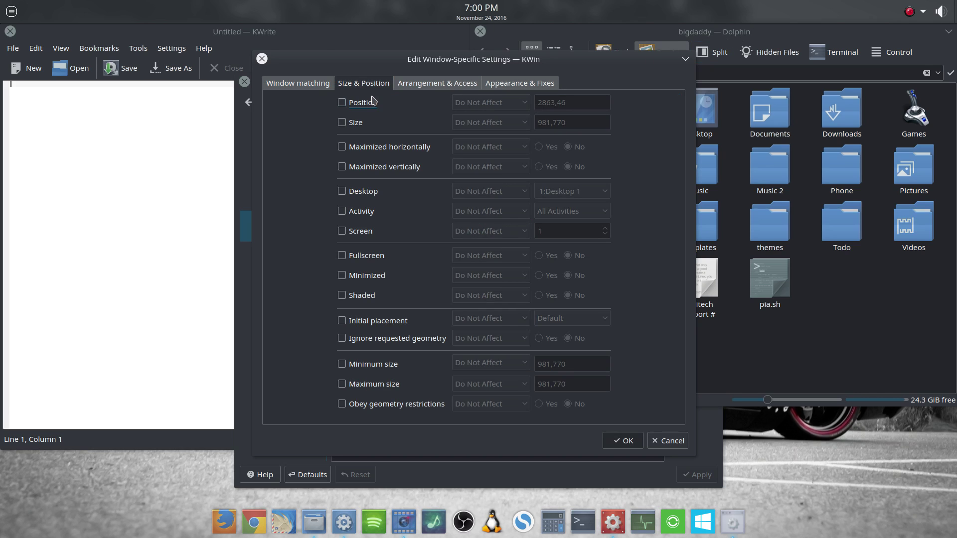
click(350, 103)
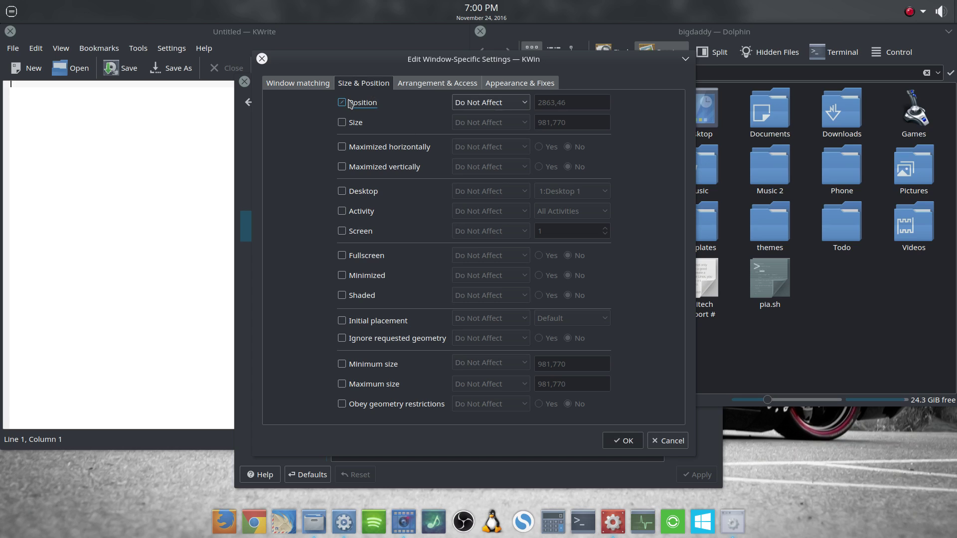
click(343, 123)
click(485, 104)
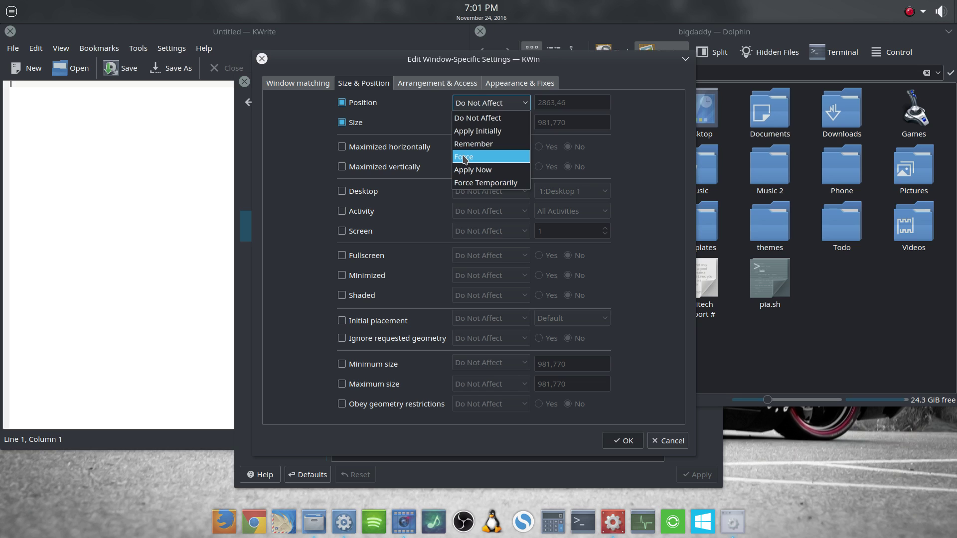
click(241, 300)
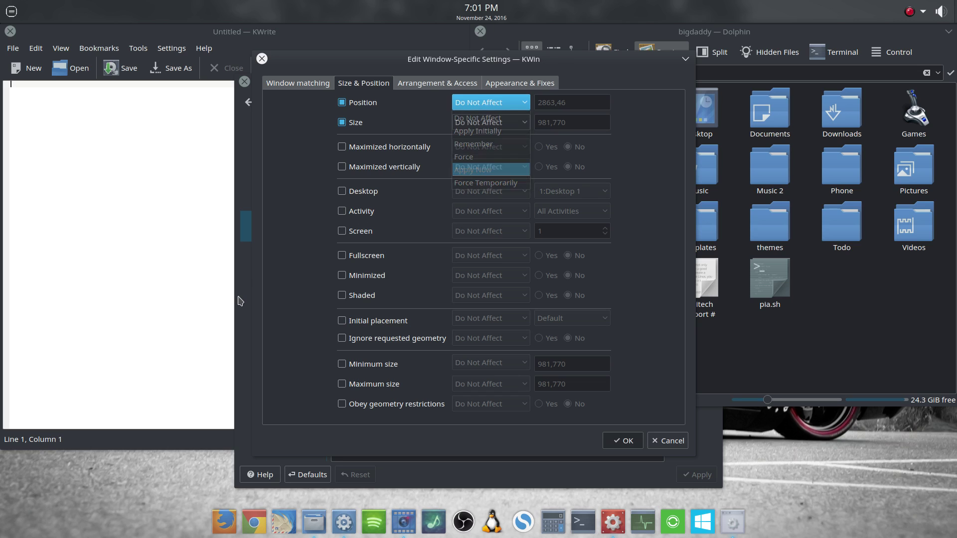
click(262, 59)
- Move the System Settings window slightly and return to the overview of all settings
drag(325, 84, 307, 72)
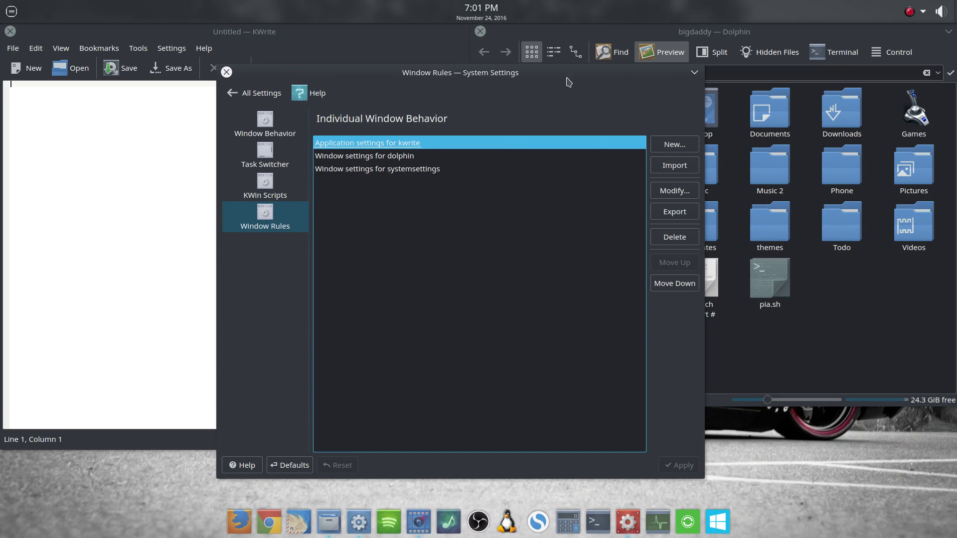
drag(571, 74, 571, 80)
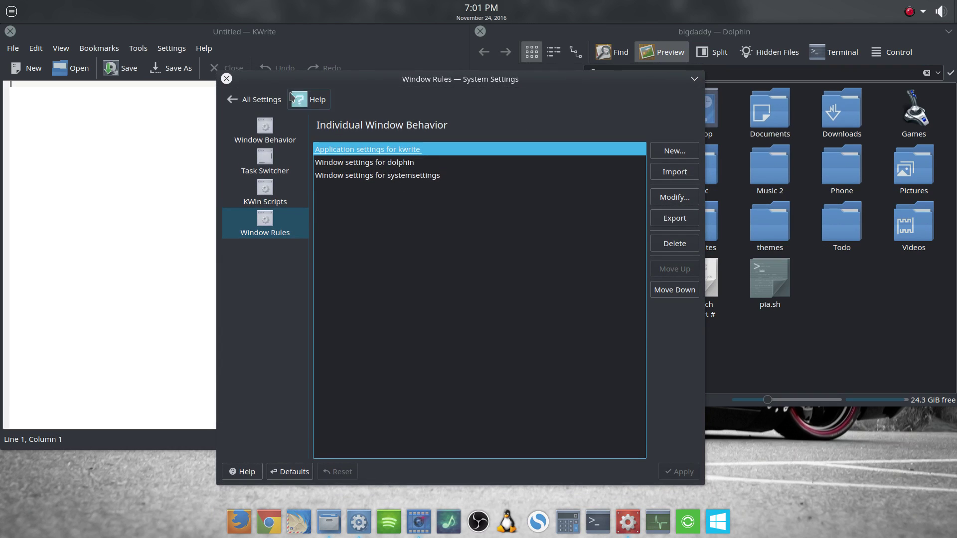
click(259, 95)
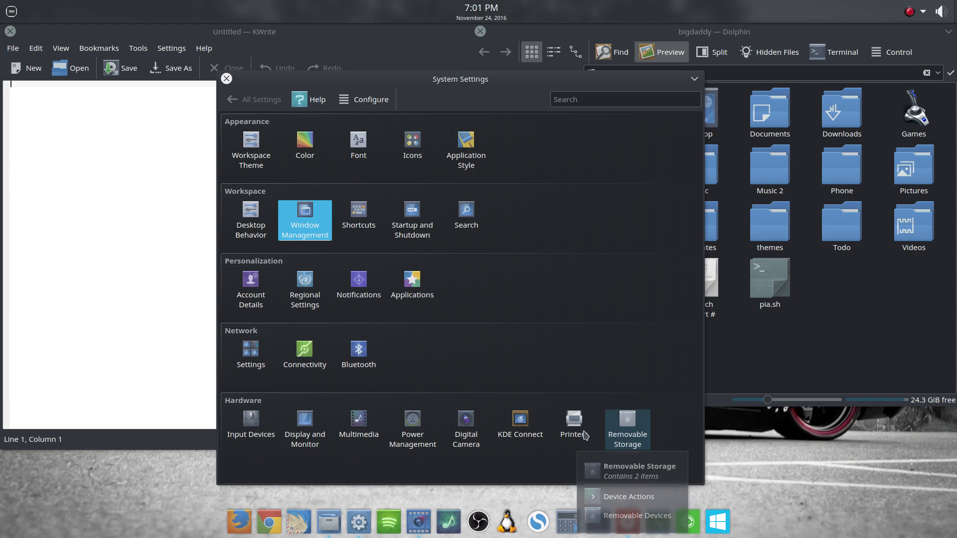
- Open the special window settings for the Dolphin window and enable the Position and Size rules
click(767, 36)
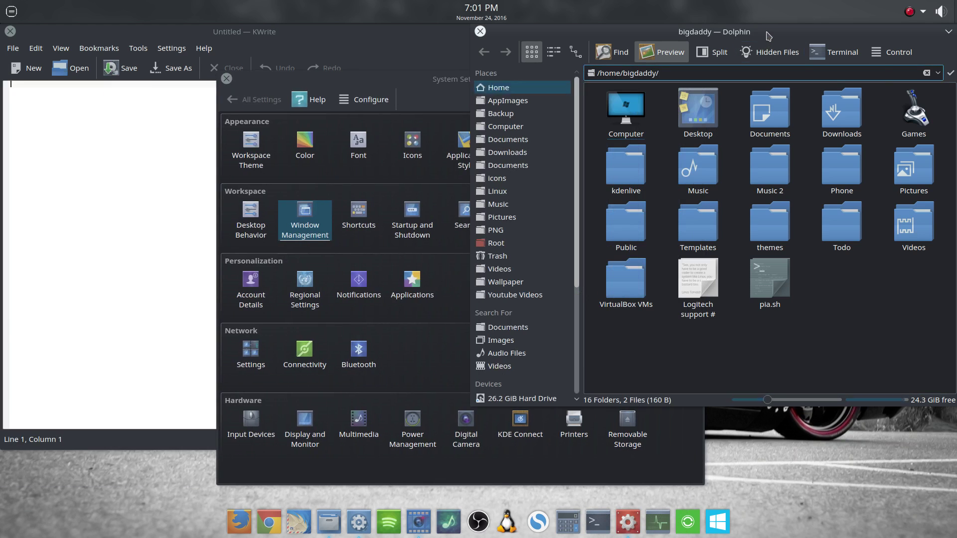
right_click(768, 36)
mouse_move(818, 81)
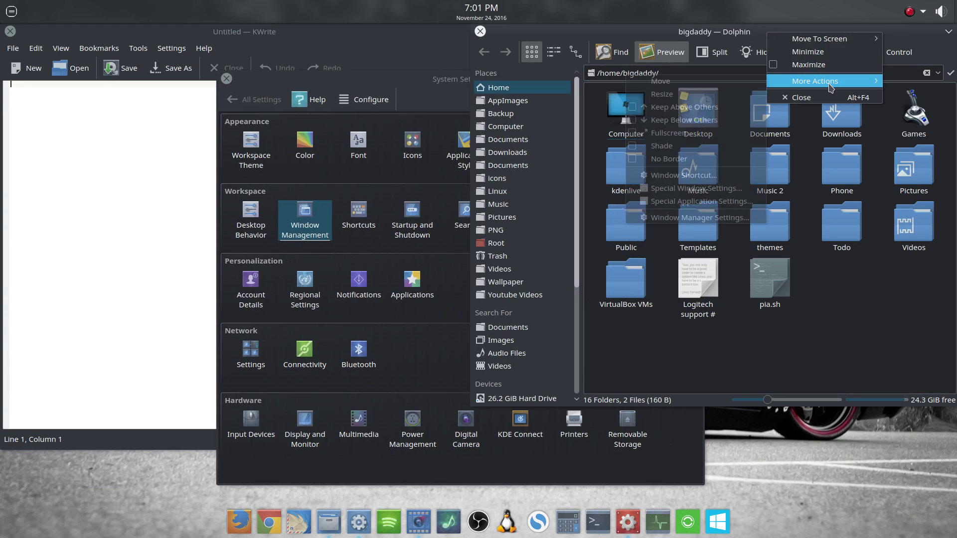
click(668, 202)
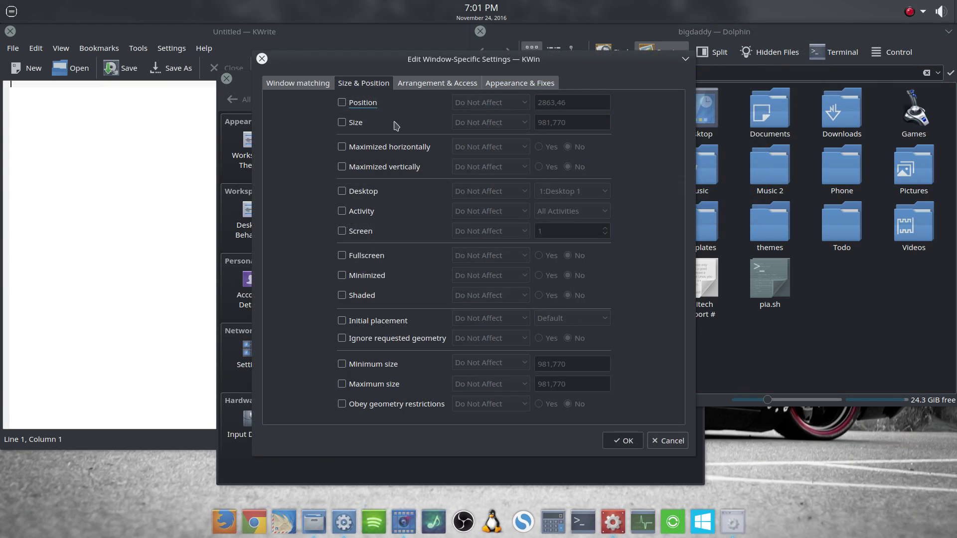
click(368, 105)
click(357, 123)
- Try the Remember option for the Position rule and set it back to Do Not Affect
click(508, 104)
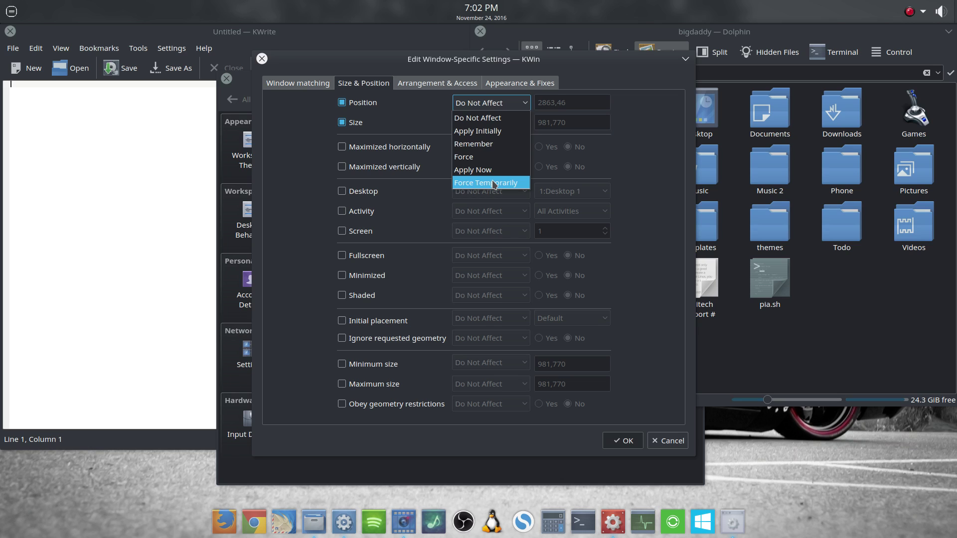
click(498, 144)
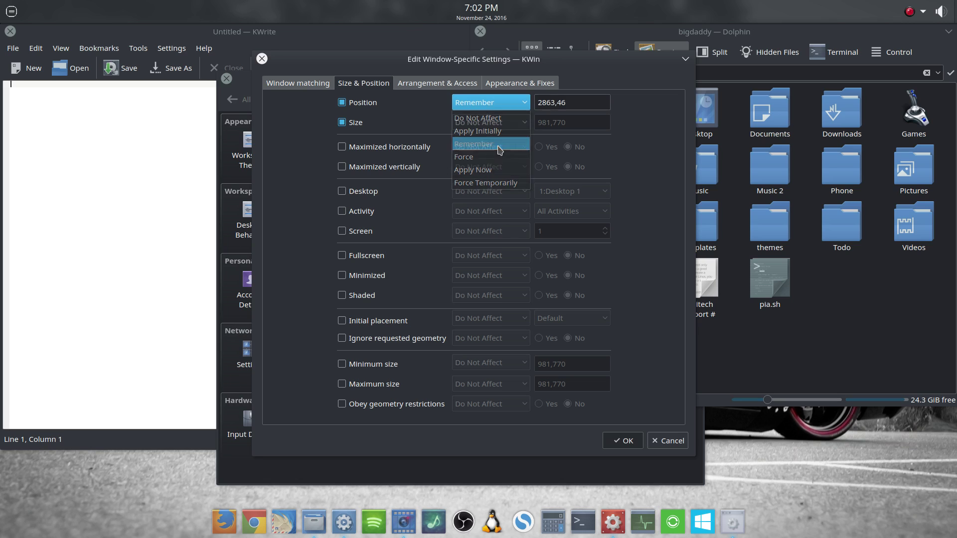
click(522, 124)
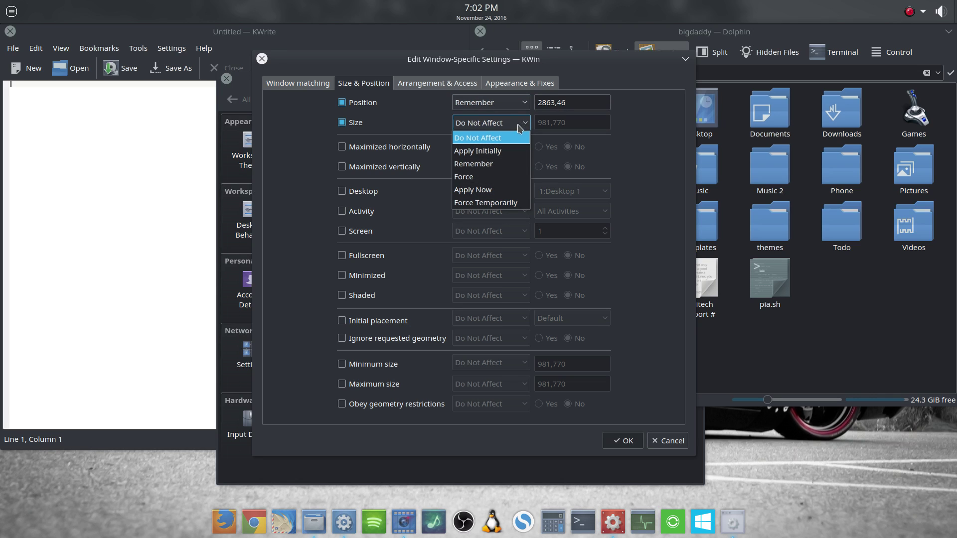
click(474, 115)
click(476, 105)
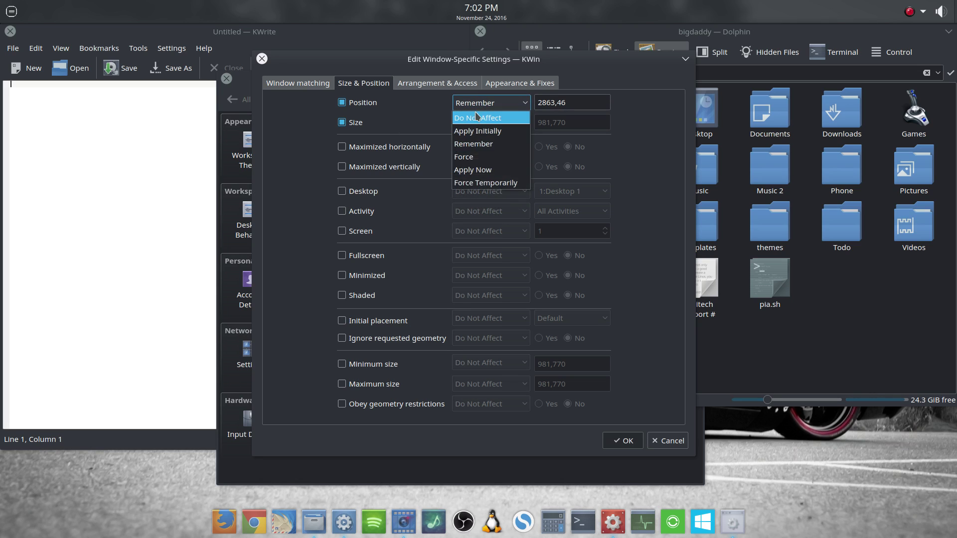
click(474, 119)
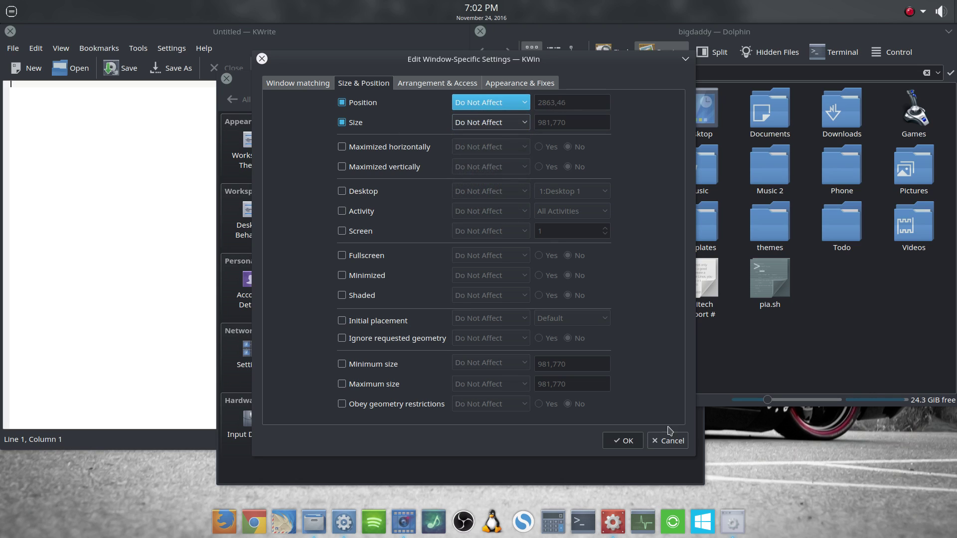
- Set both the Position and Size rules for the Dolphin window to Remember
click(497, 106)
click(473, 143)
click(485, 123)
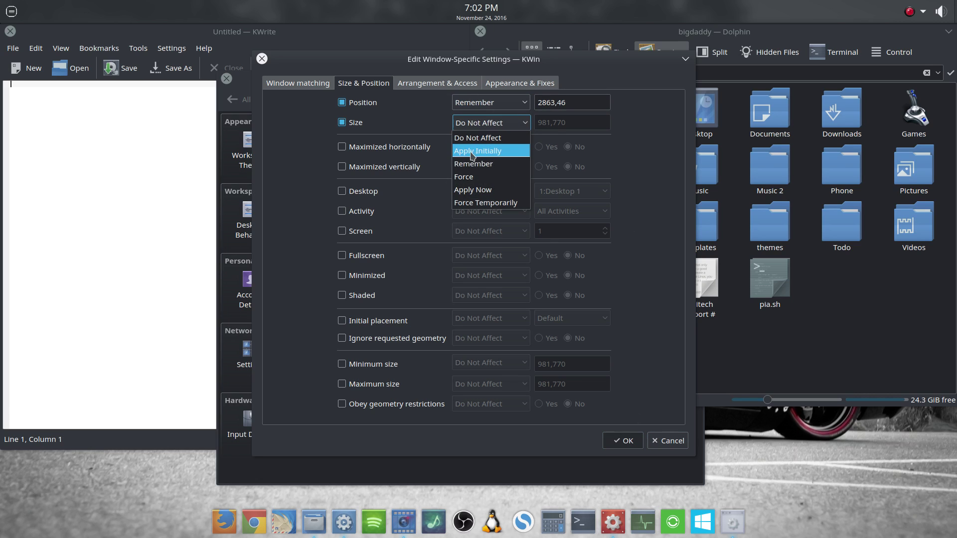
click(474, 164)
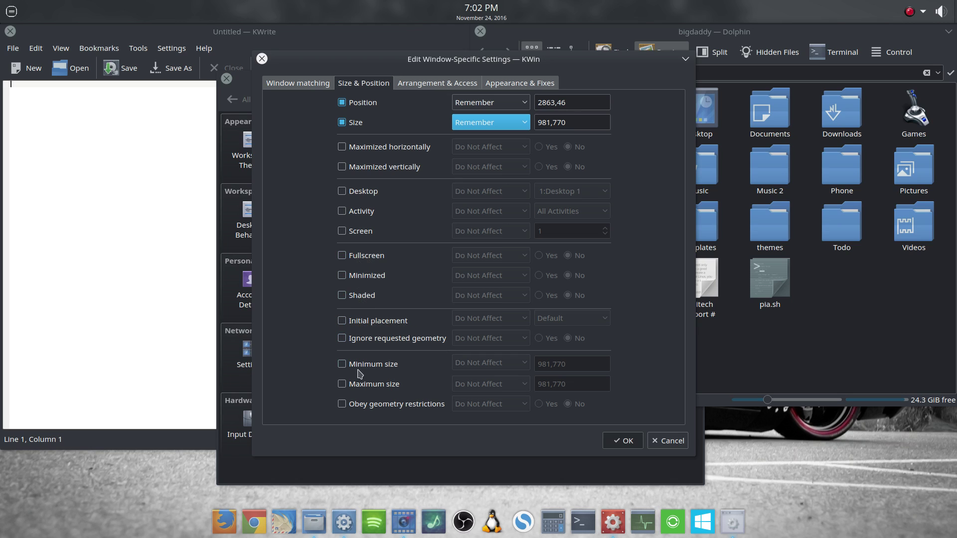
- Review the Arrangement & Access and Appearance & Fixes options and save the window-specific settings for Dolphin
click(447, 82)
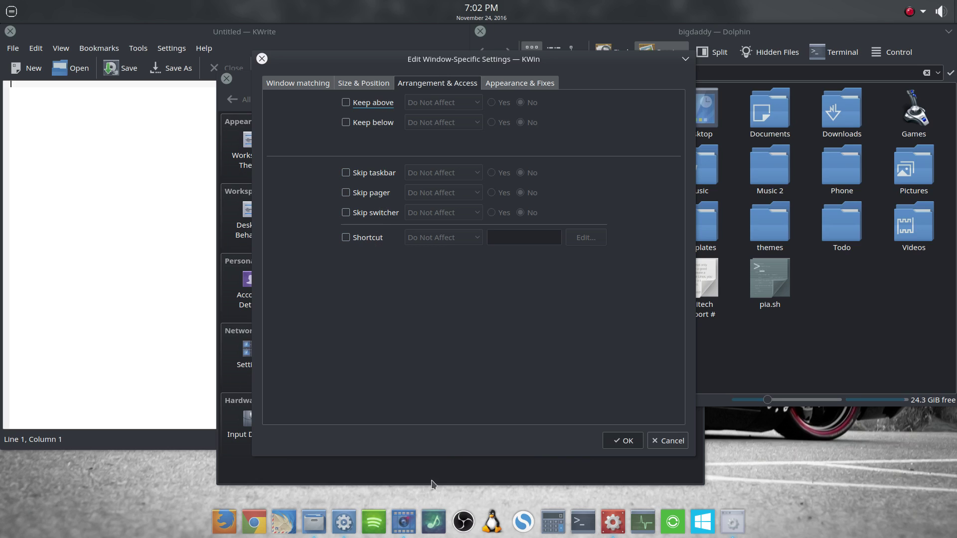
click(516, 85)
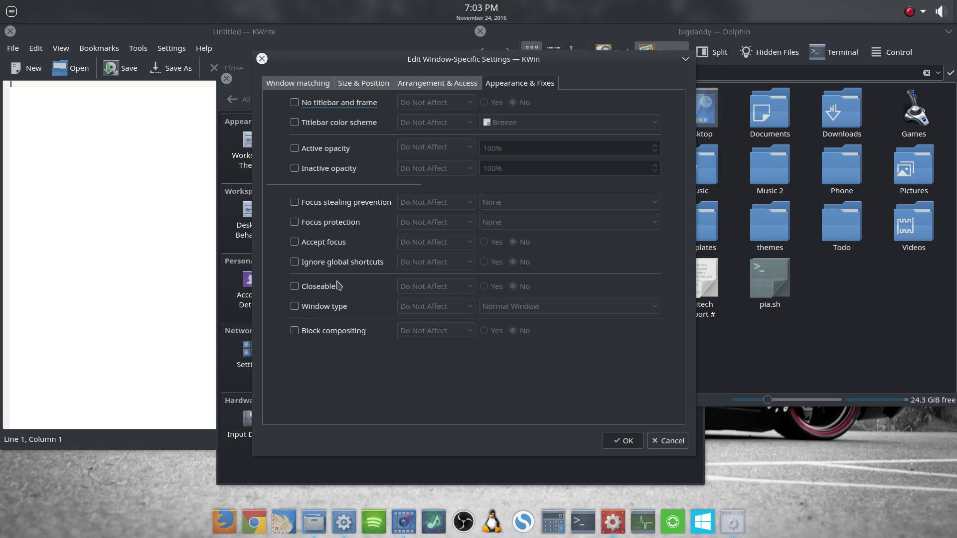
click(362, 83)
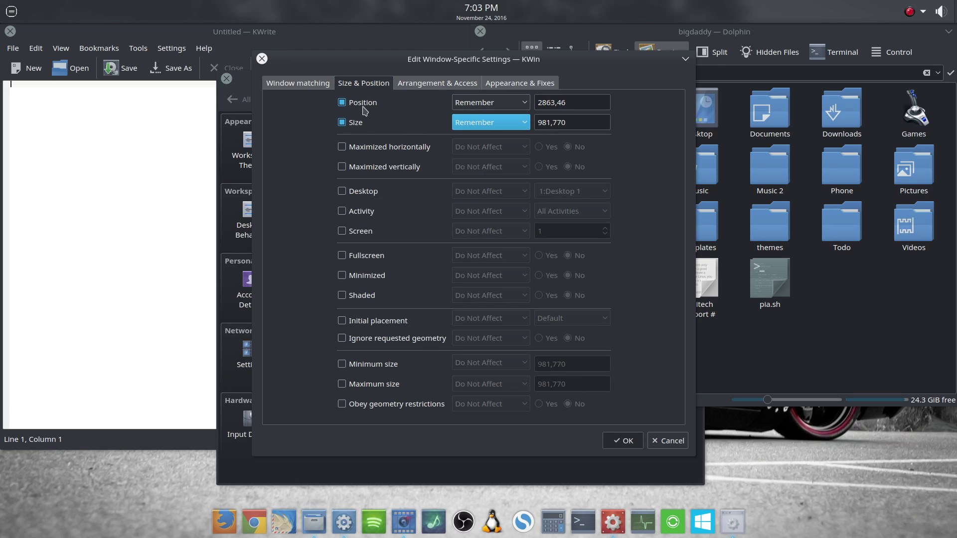
click(618, 441)
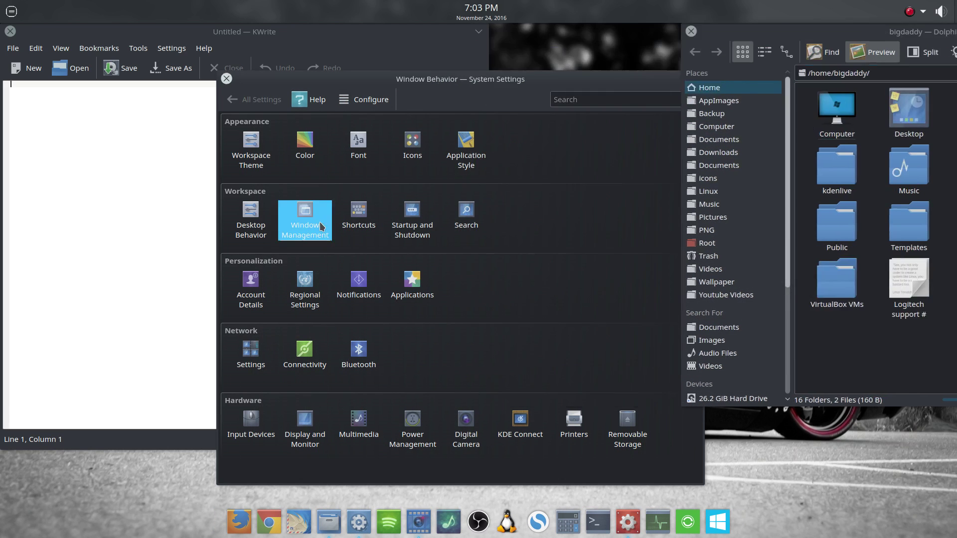
- Delete the older duplicate Dolphin rule below the KWrite one from the Window Rules list and apply the change
click(319, 222)
click(257, 225)
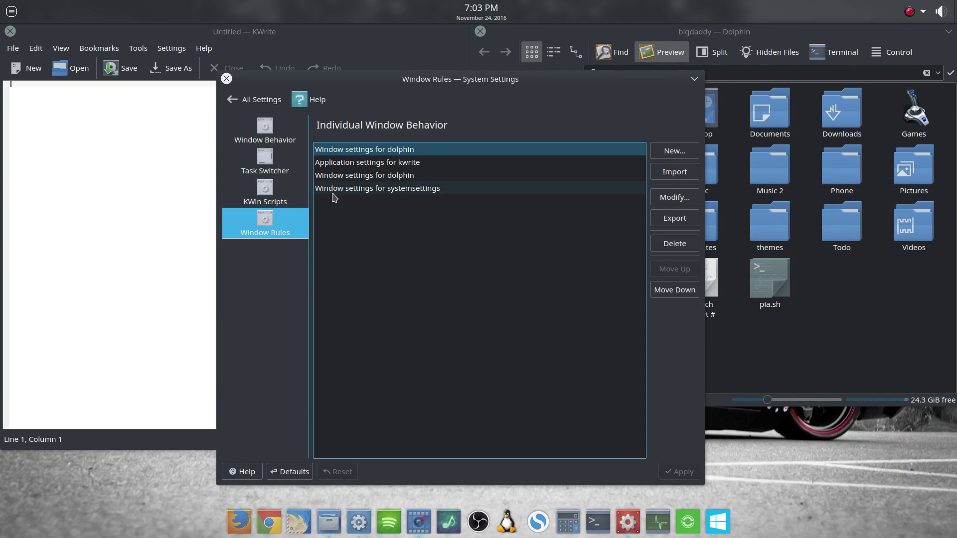
click(391, 178)
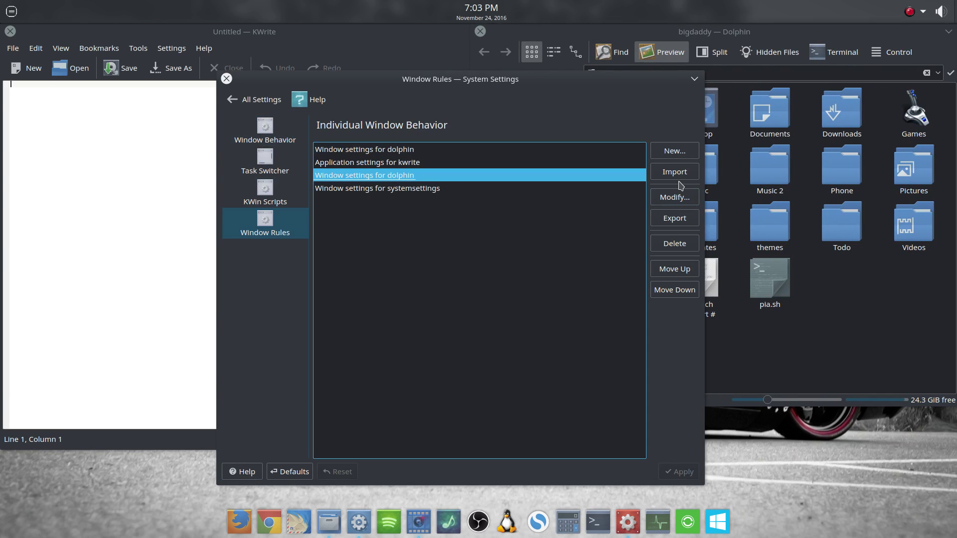
click(690, 244)
click(412, 164)
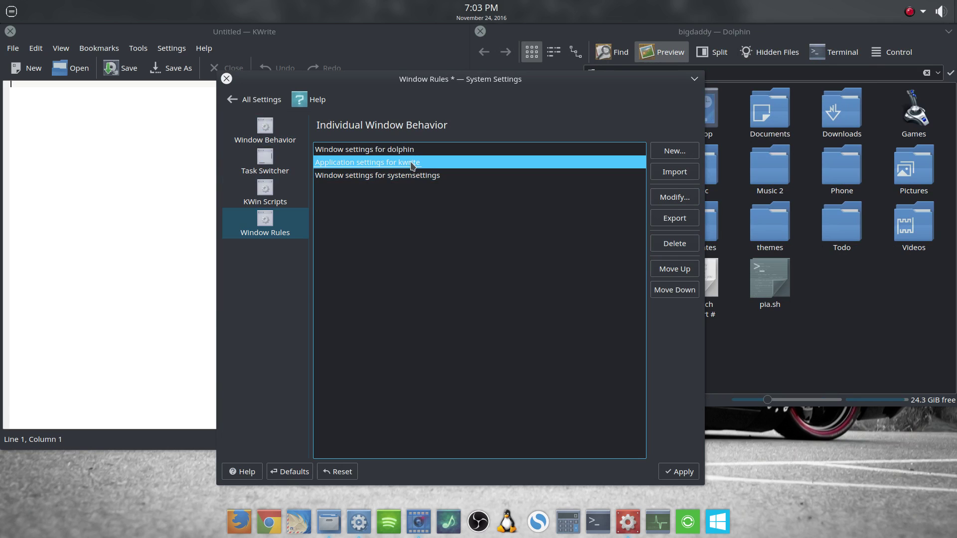
click(414, 152)
click(677, 471)
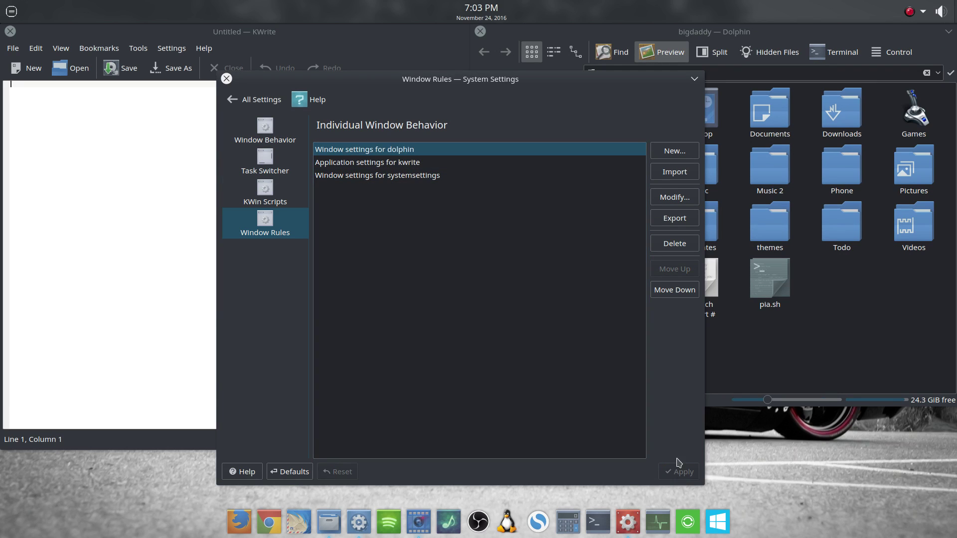
- Close and reopen Dolphin twice to check that its window position and size are remembered
click(816, 355)
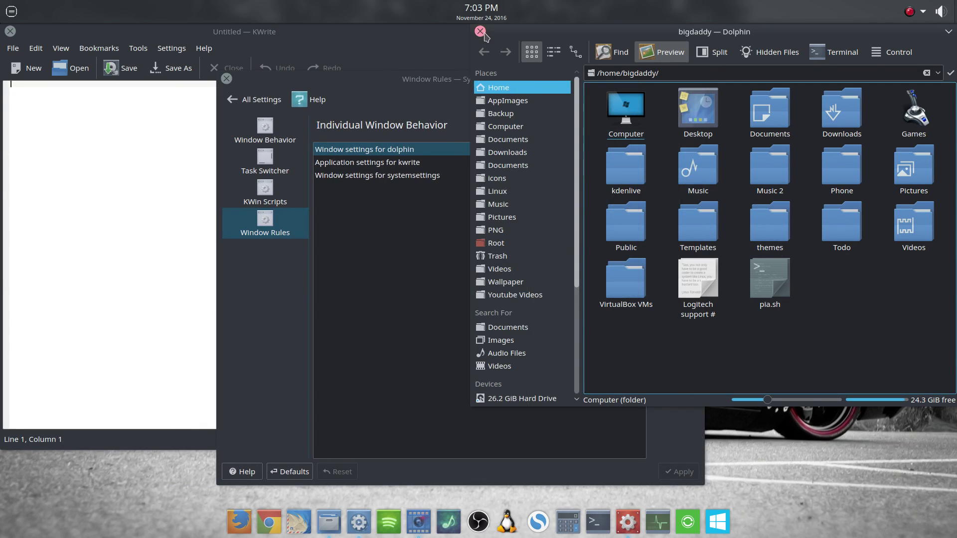
click(481, 32)
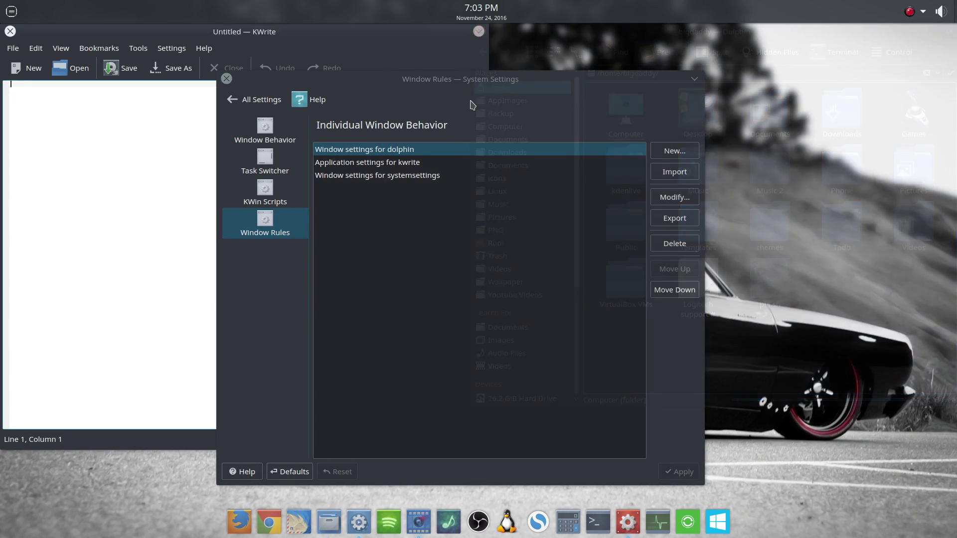
click(333, 517)
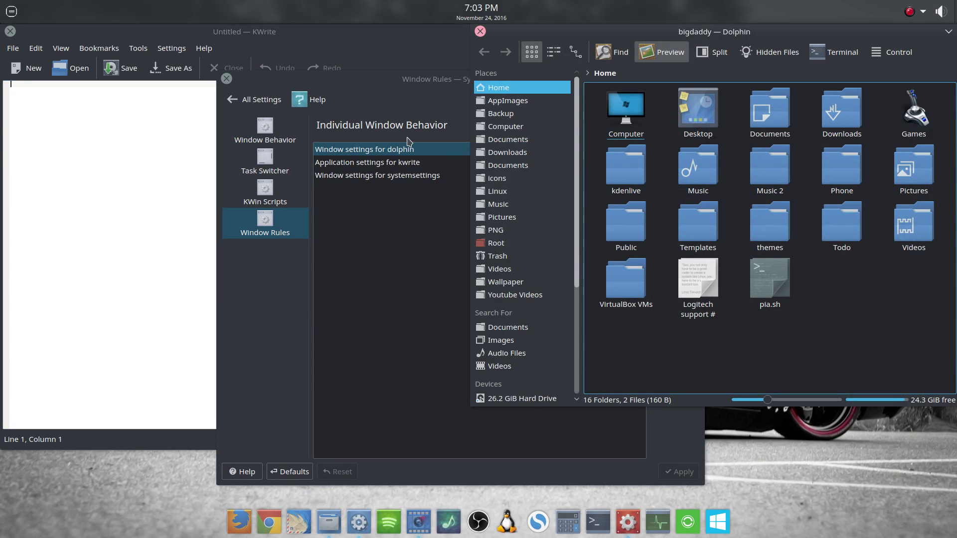
click(481, 32)
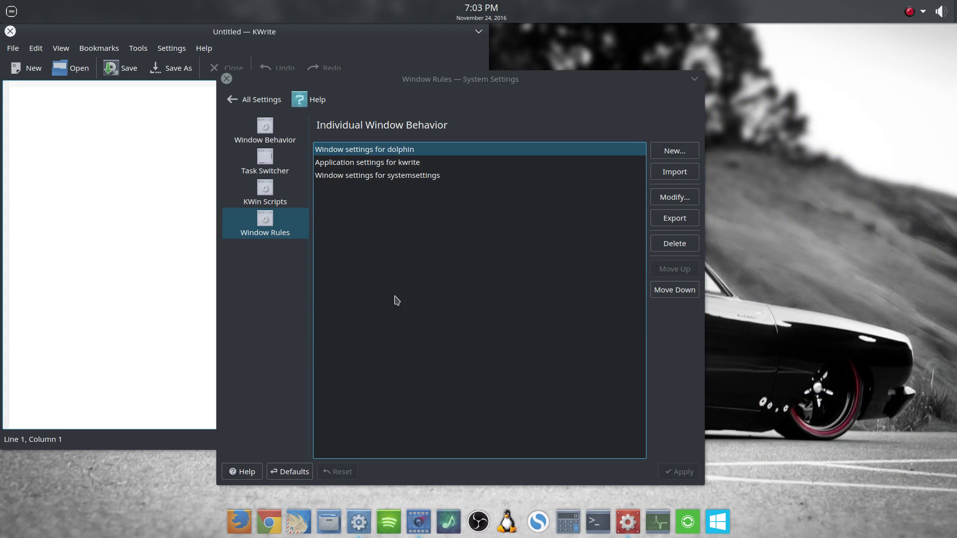
click(329, 519)
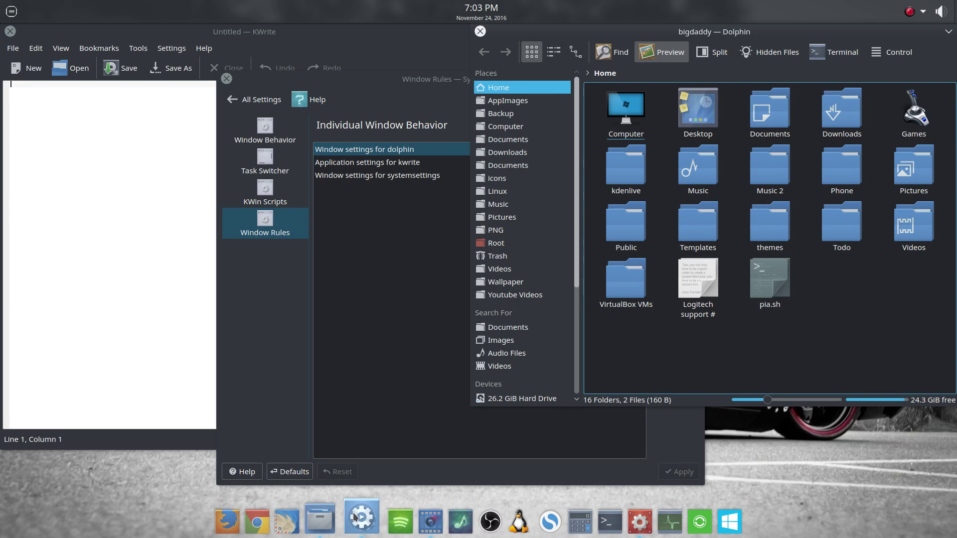
- Close and reopen KWrite to check its window placement, and close it again
click(145, 165)
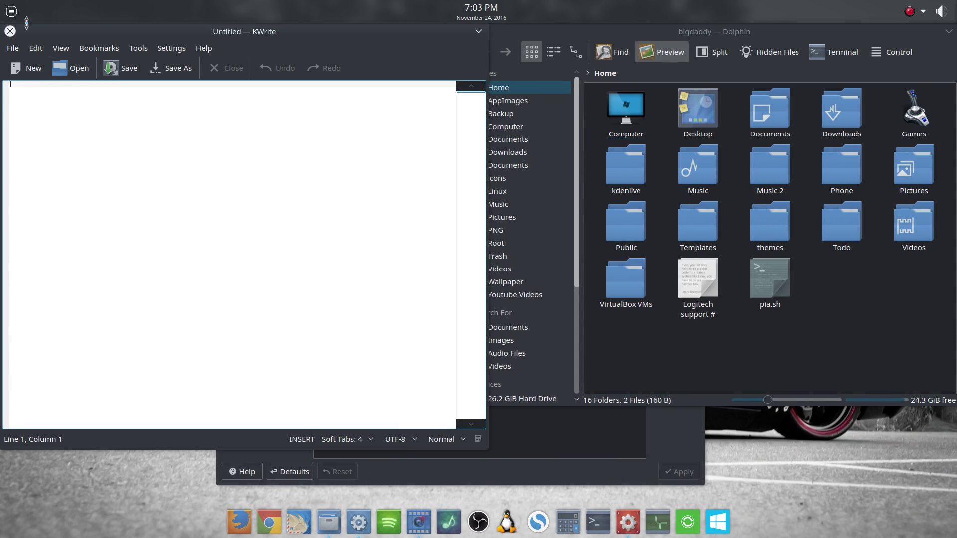
click(10, 31)
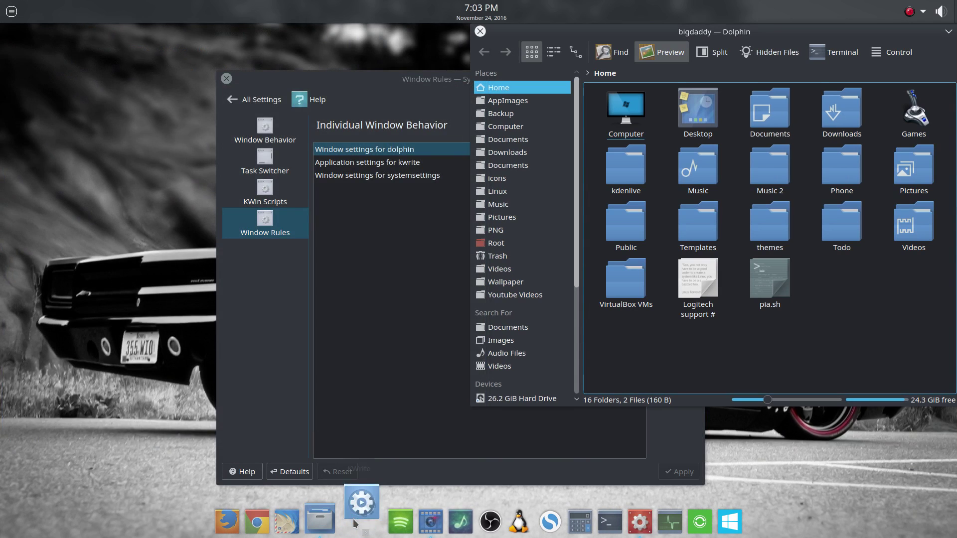
click(355, 523)
click(10, 31)
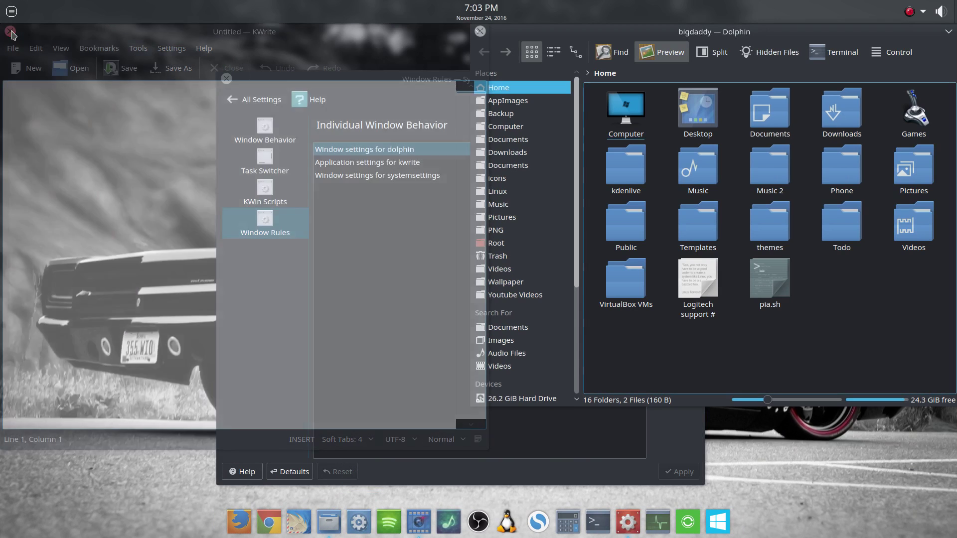
- Open and close Konsole and System Monitor to check their window placement, and close the Dolphin window
click(597, 527)
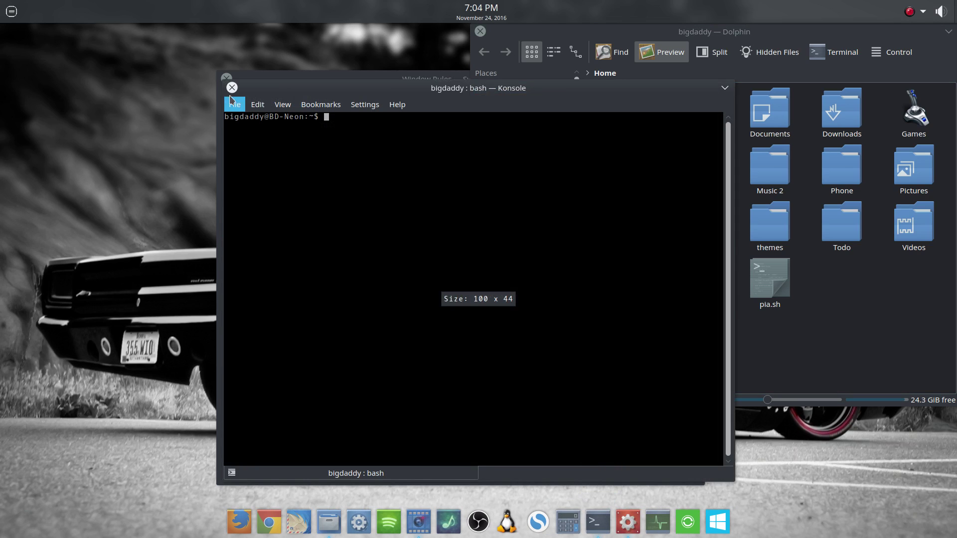
click(597, 526)
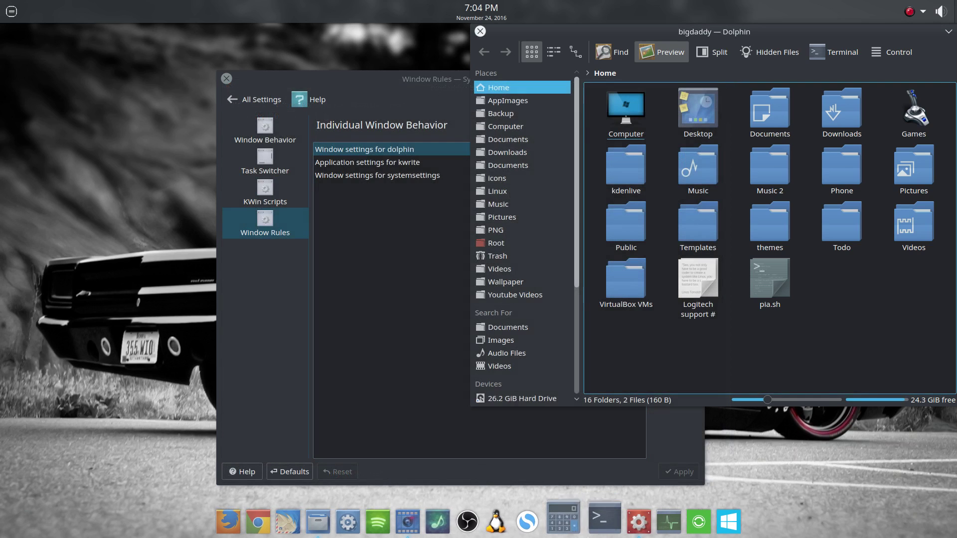
click(670, 521)
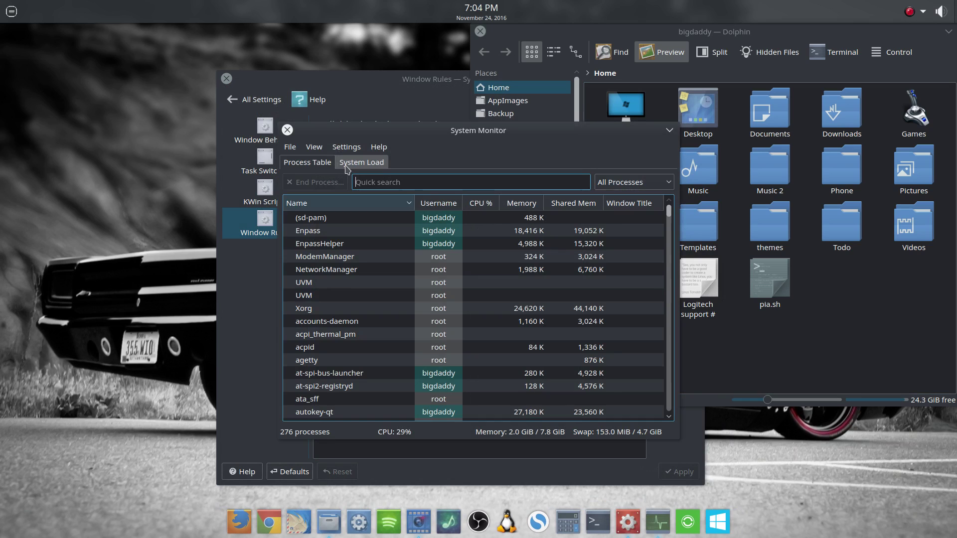
click(287, 130)
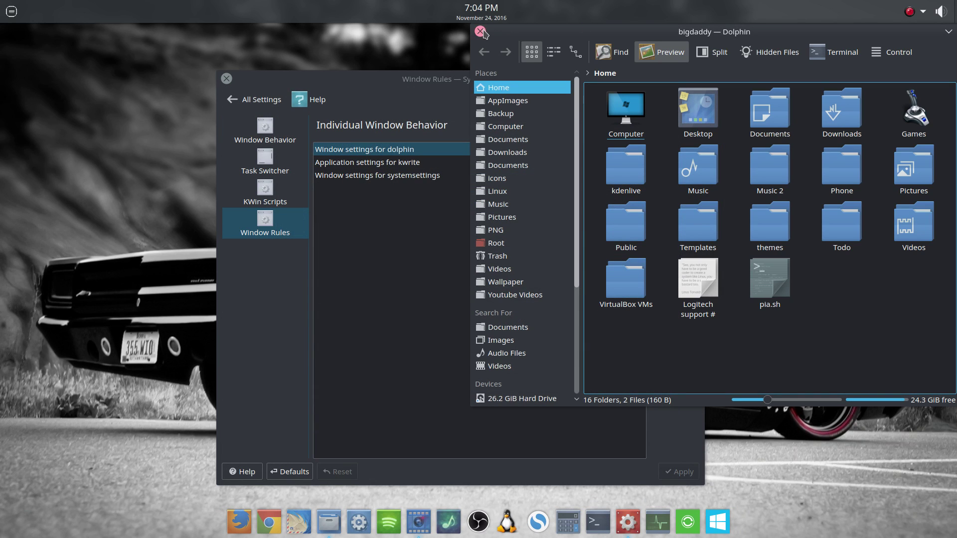
click(480, 32)
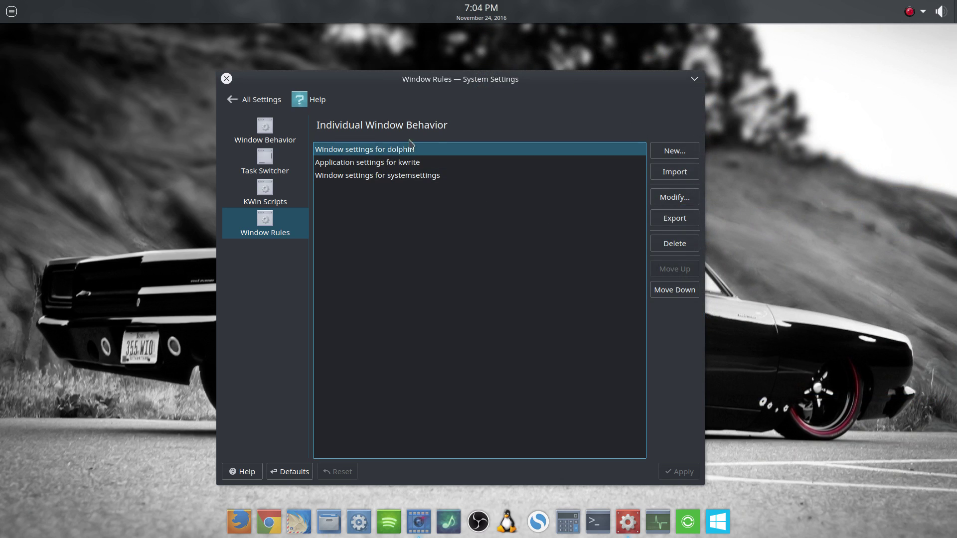
- Open the special application settings for the System Settings window, examine the Size & Position options, and dismiss the dialog
right_click(505, 81)
mouse_move(539, 128)
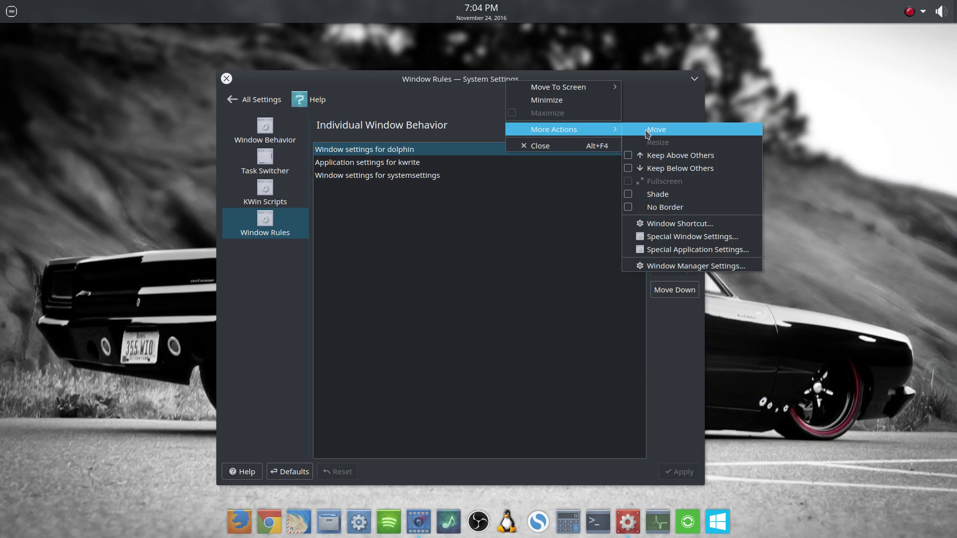
click(670, 252)
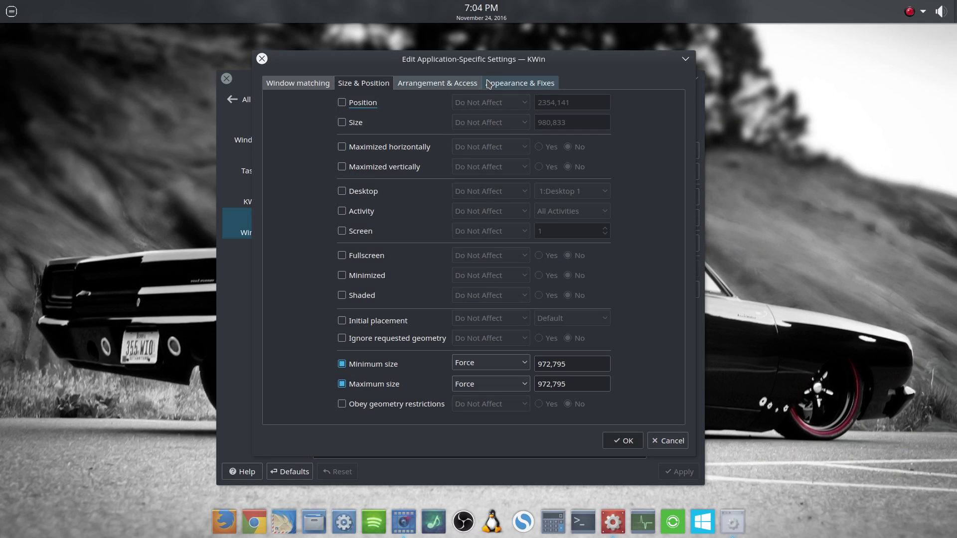
drag(499, 60, 560, 72)
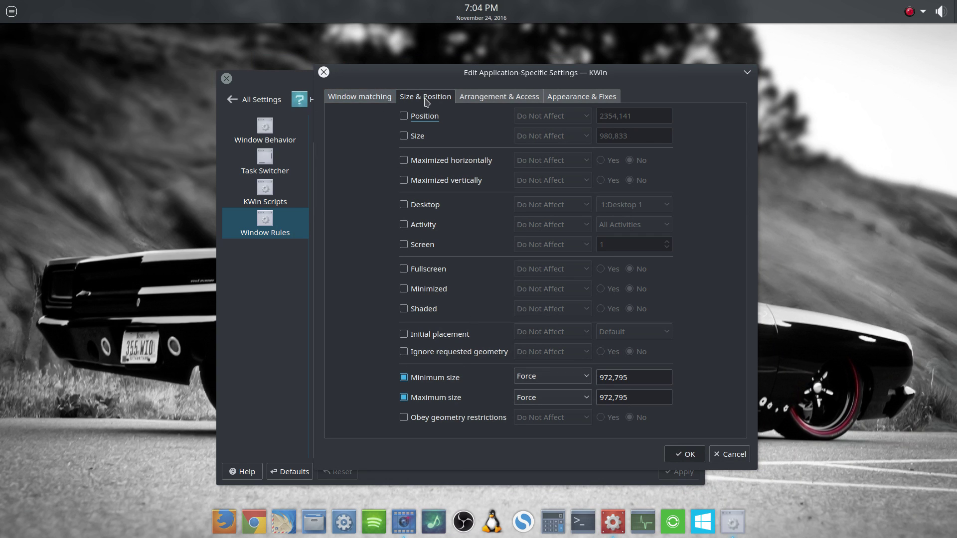
click(323, 72)
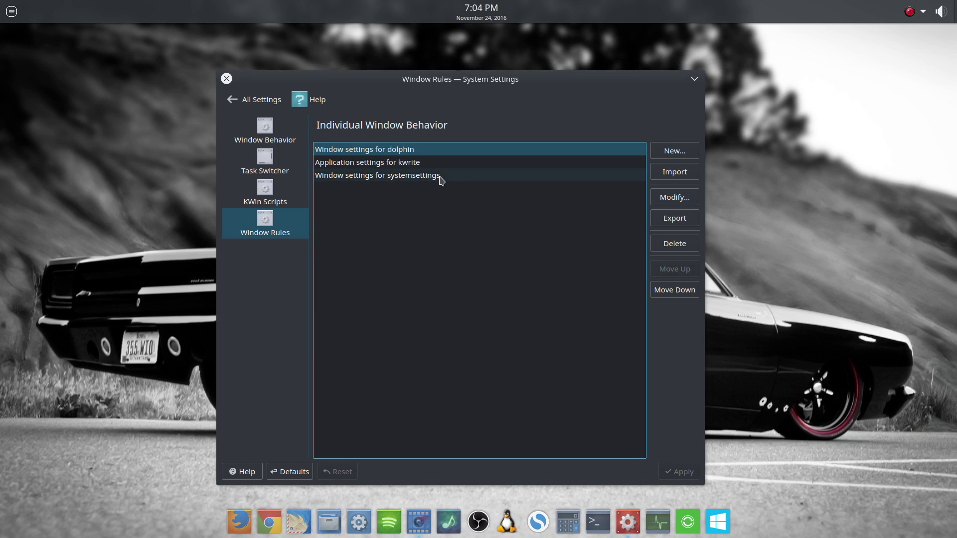
- Review the System Settings window's application-specific settings once more and cancel without saving
click(422, 151)
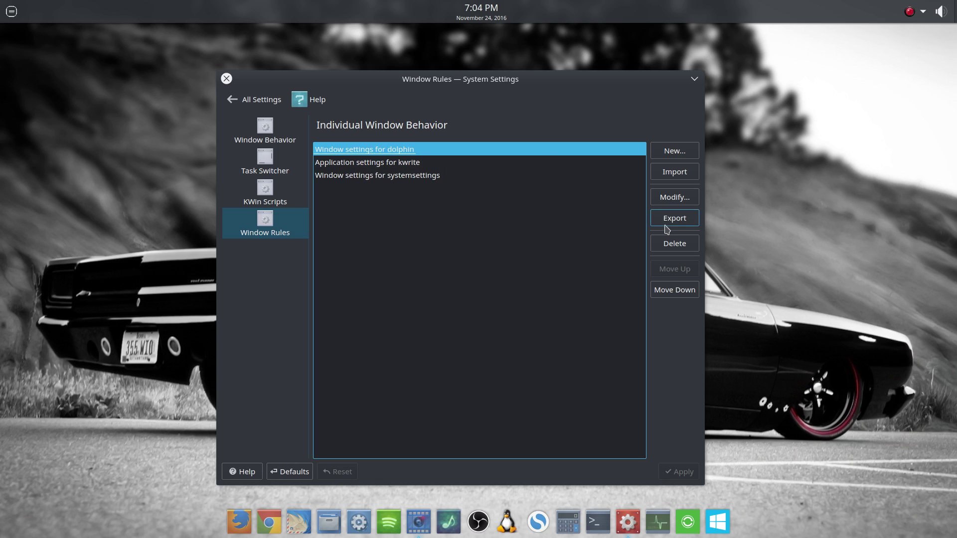
right_click(518, 81)
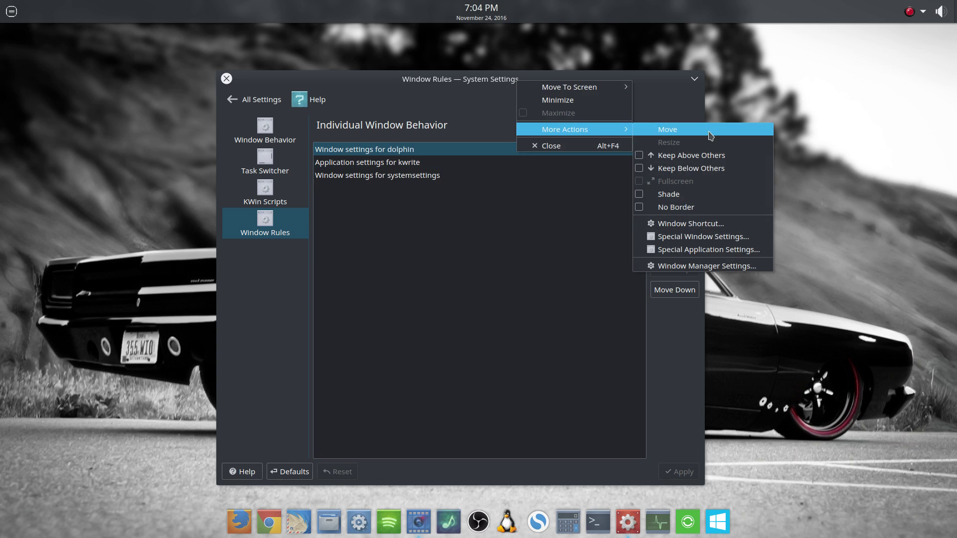
click(670, 249)
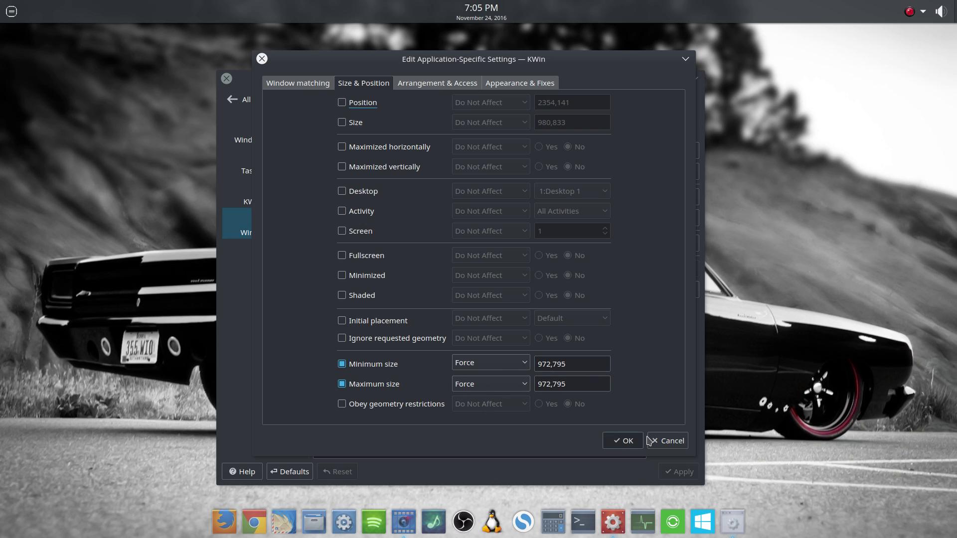
click(665, 442)
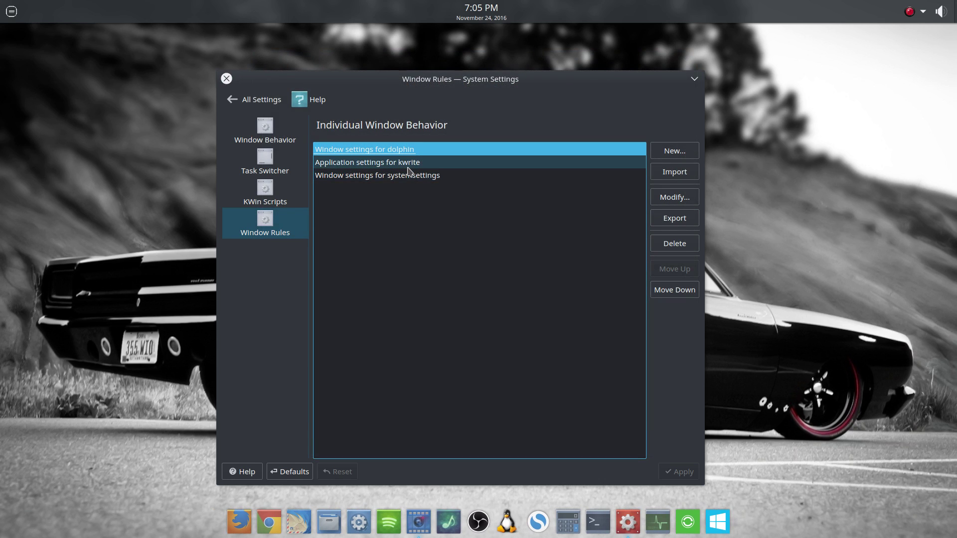
- Review the additional window actions for System Settings, return to the settings overview, and close the window
right_click(474, 83)
mouse_move(499, 130)
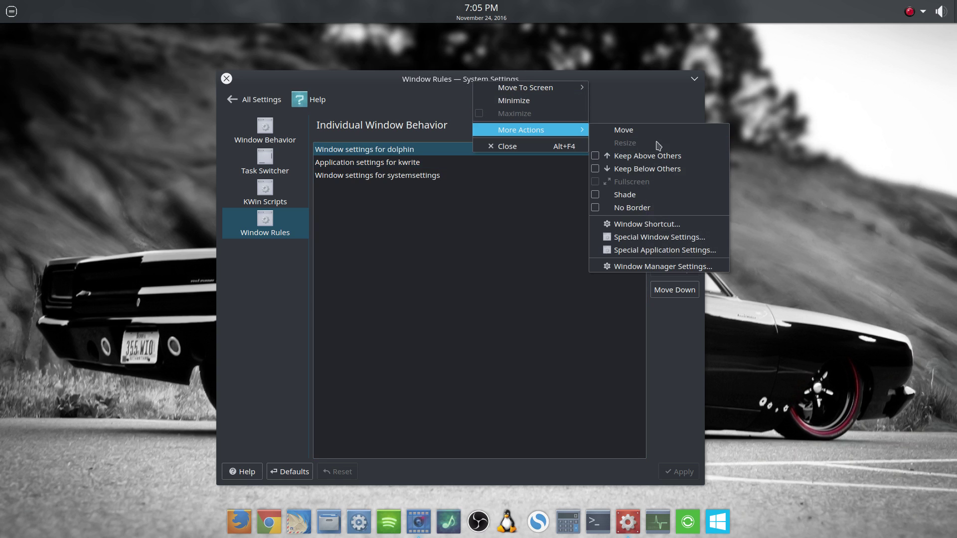
click(412, 250)
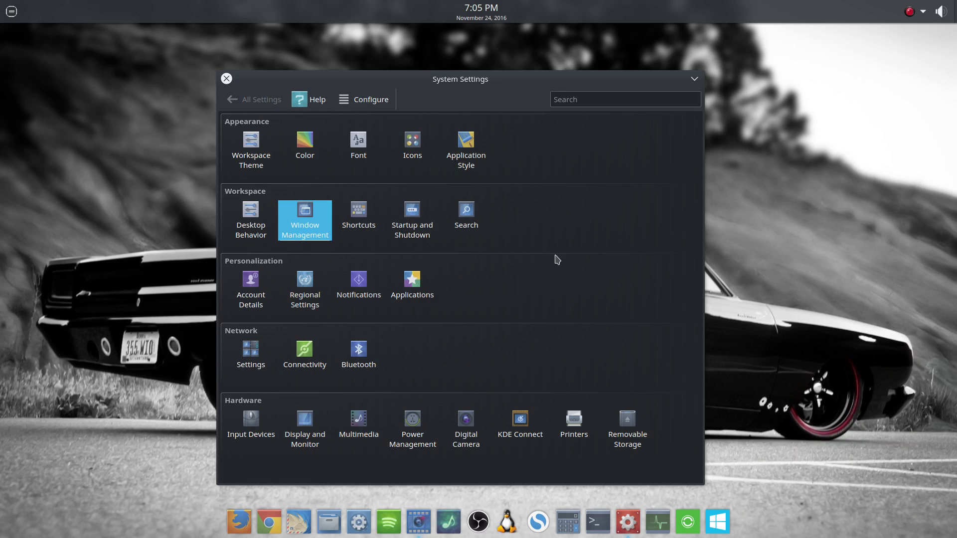
click(226, 78)
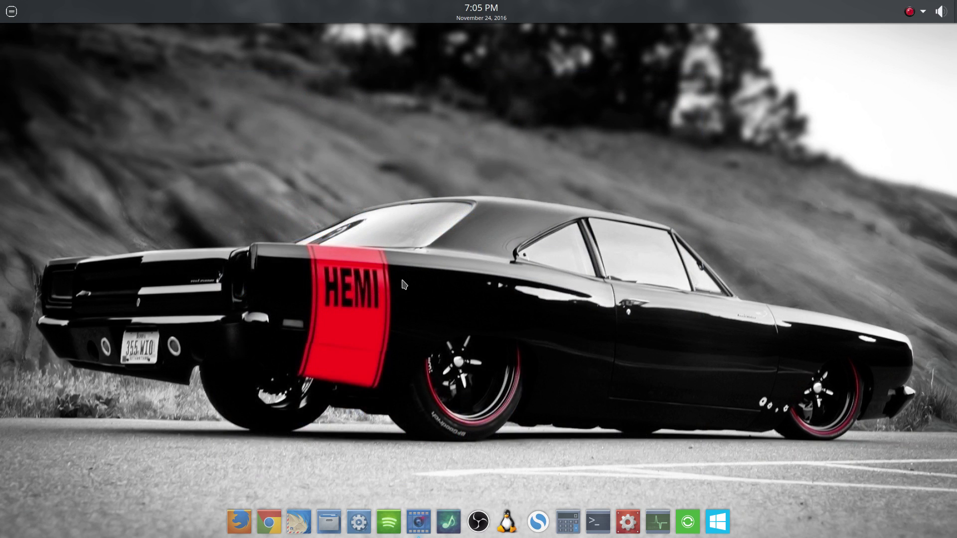